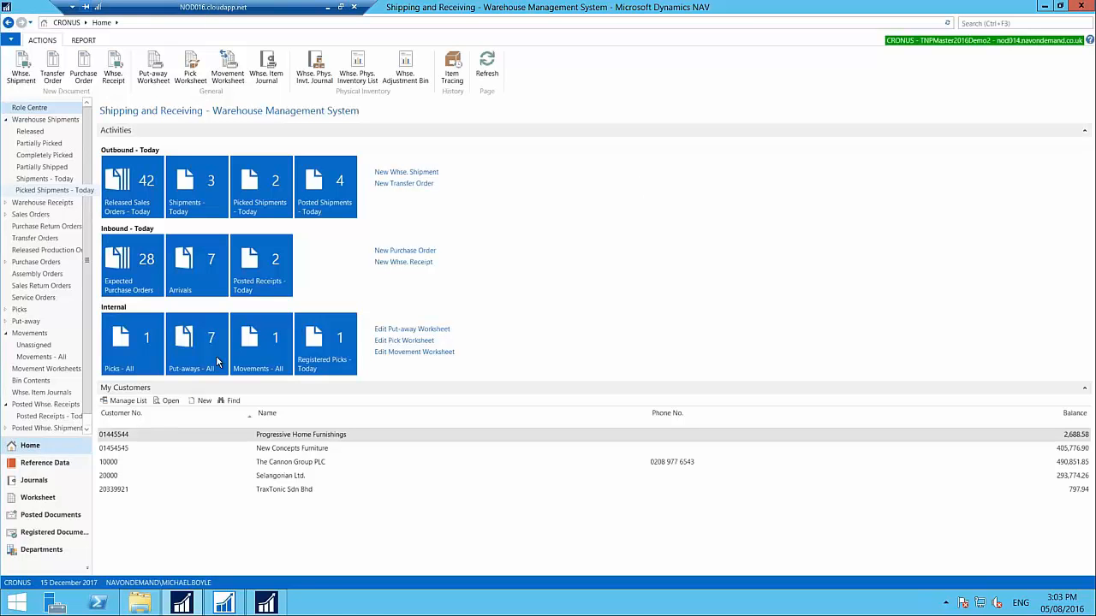
Open the Locations list in the reference data and review the Blue Warehouse location card's warehouse settings.
click(42, 467)
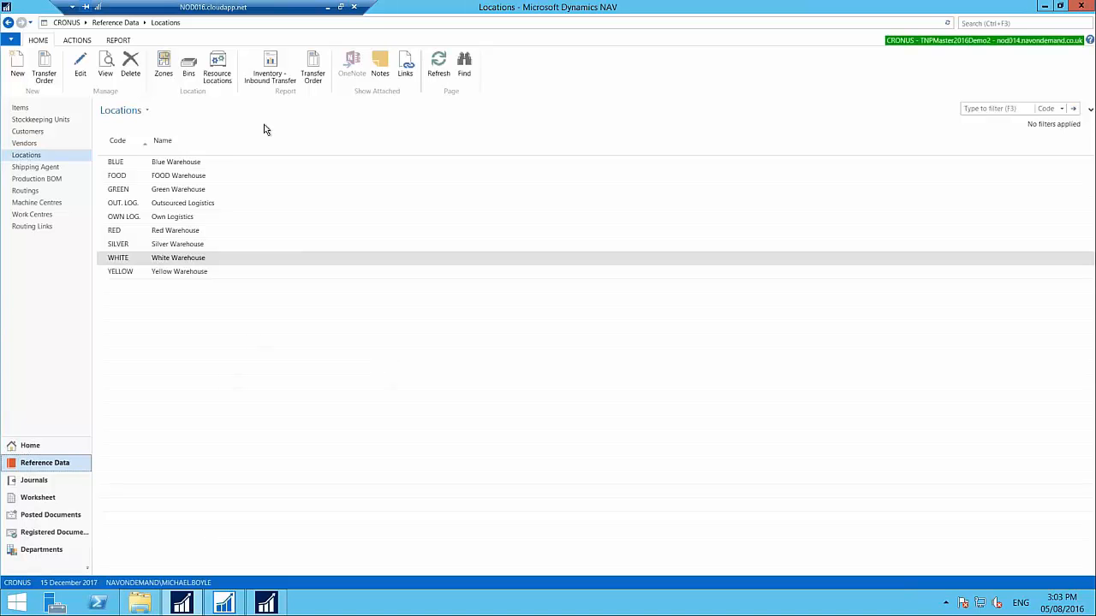
click(206, 162)
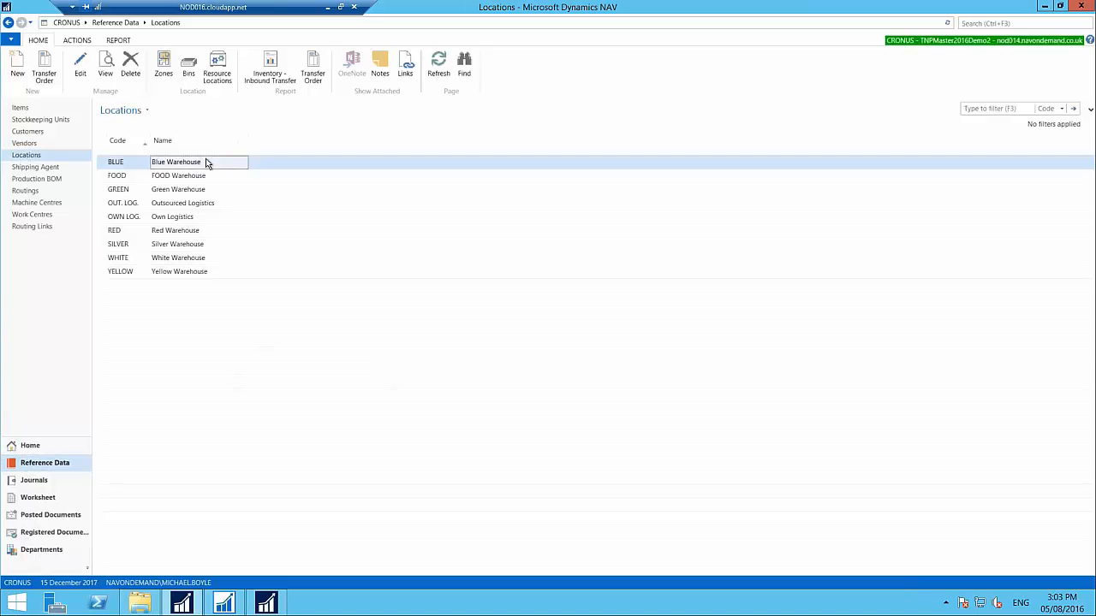
click(80, 69)
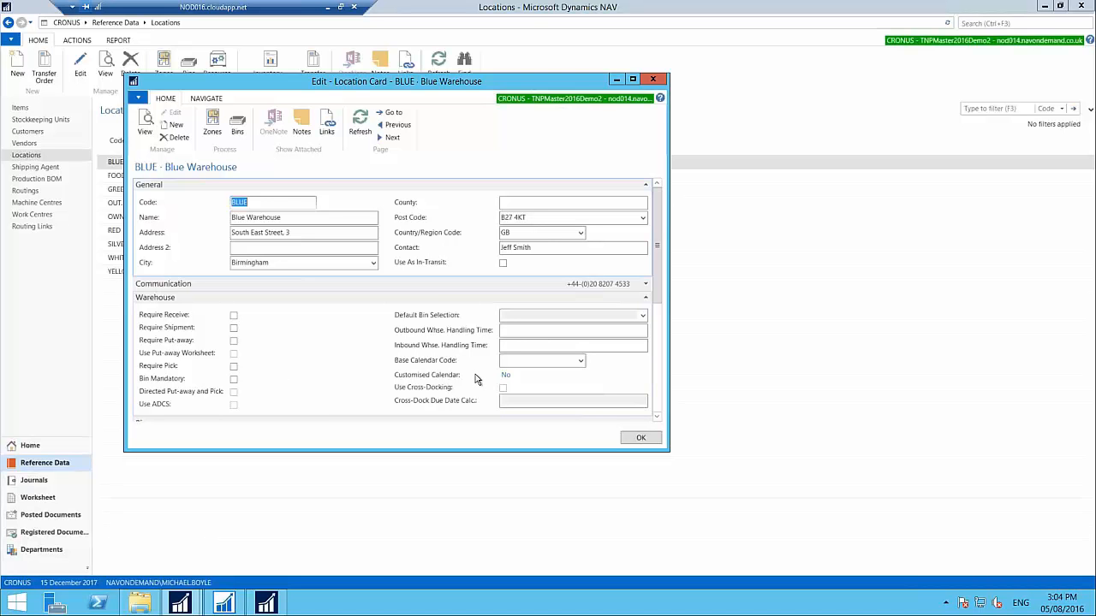
click(641, 440)
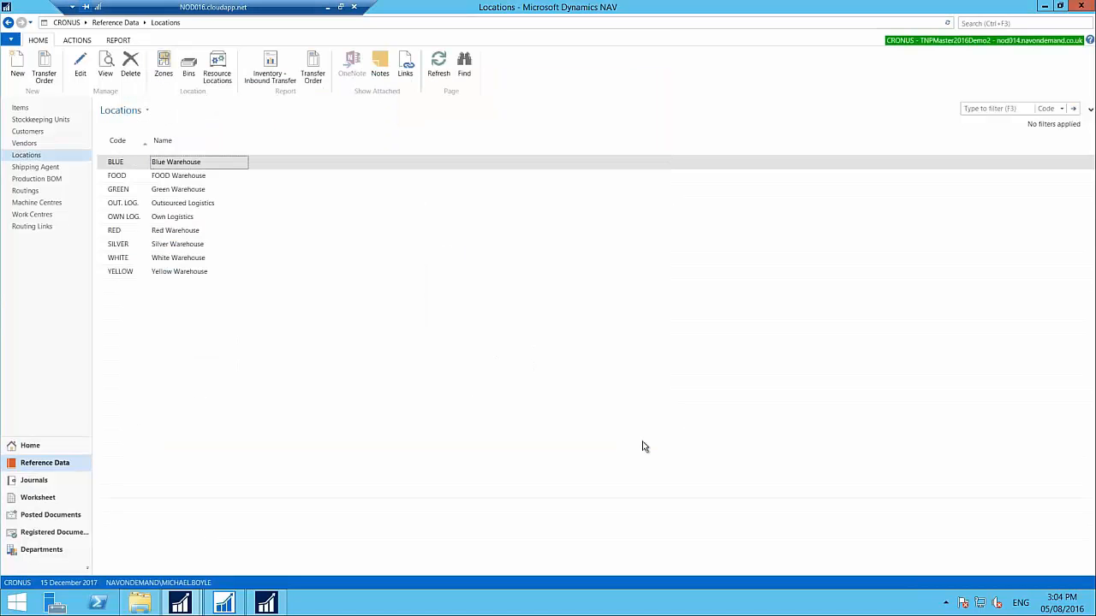
Review the general and warehouse settings on the Red Warehouse location card, and close the card.
click(215, 233)
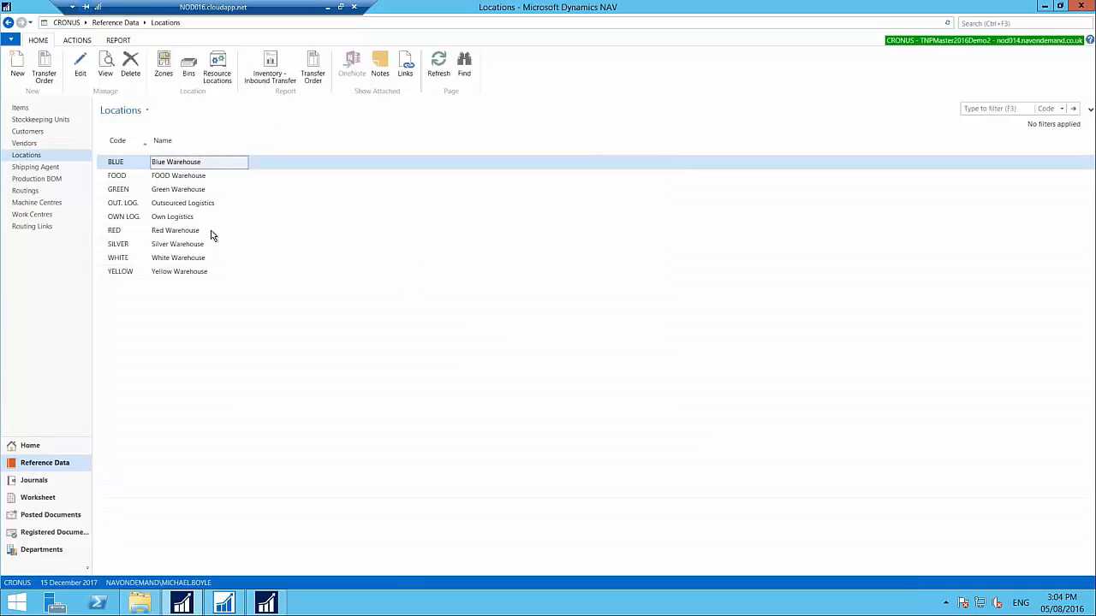
click(74, 73)
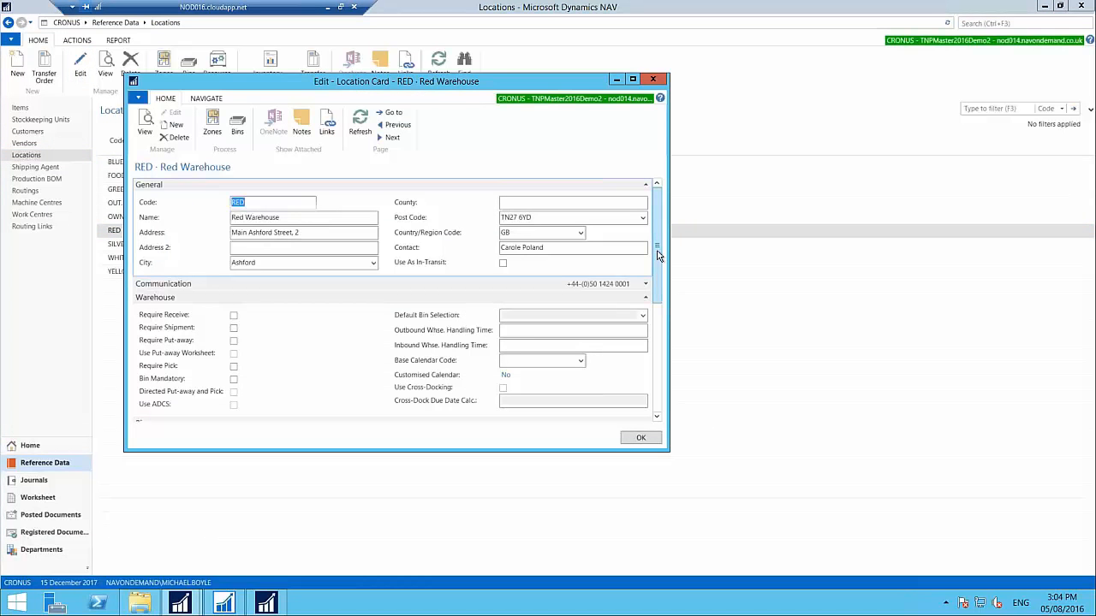
mouse_move(663, 291)
mouse_down()
mouse_move(673, 394)
mouse_move(662, 283)
mouse_up()
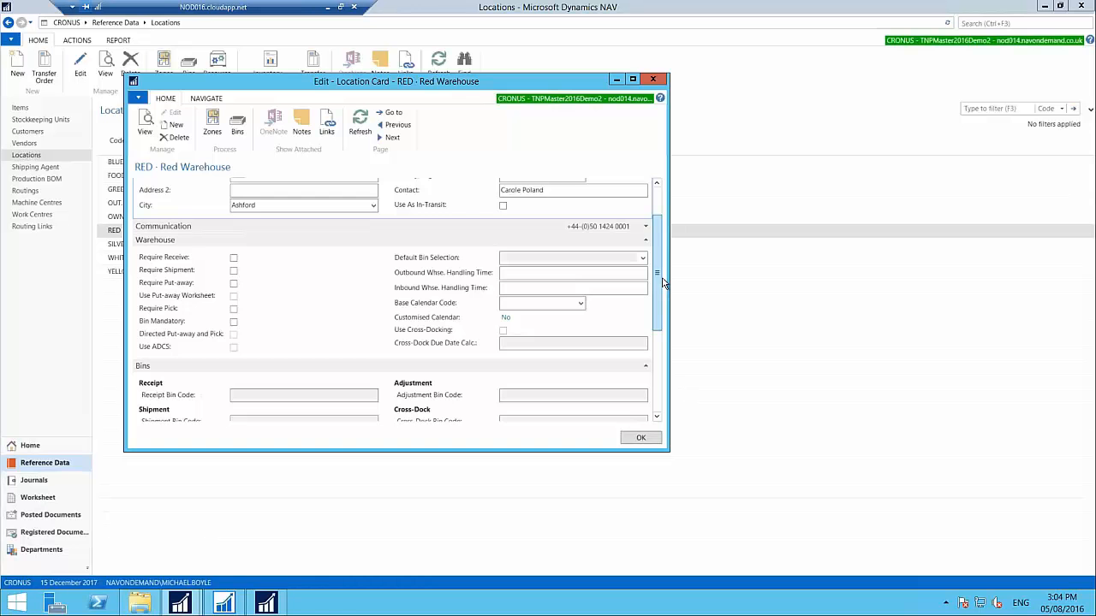
click(654, 78)
Review the put-away, pick and bin settings on the Silver Warehouse location card, and close the card.
click(169, 246)
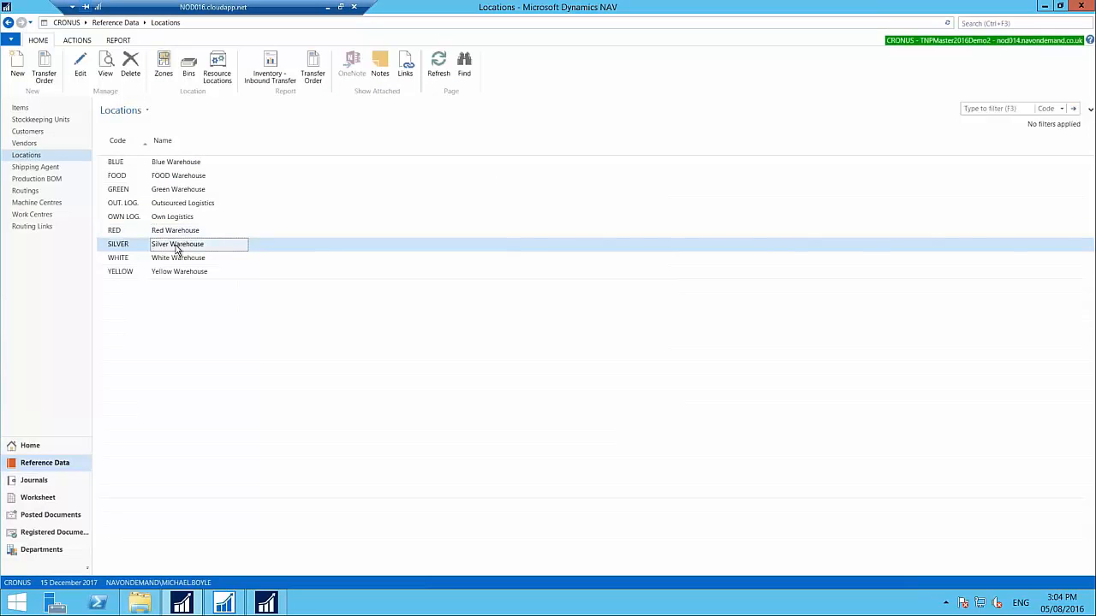
click(73, 73)
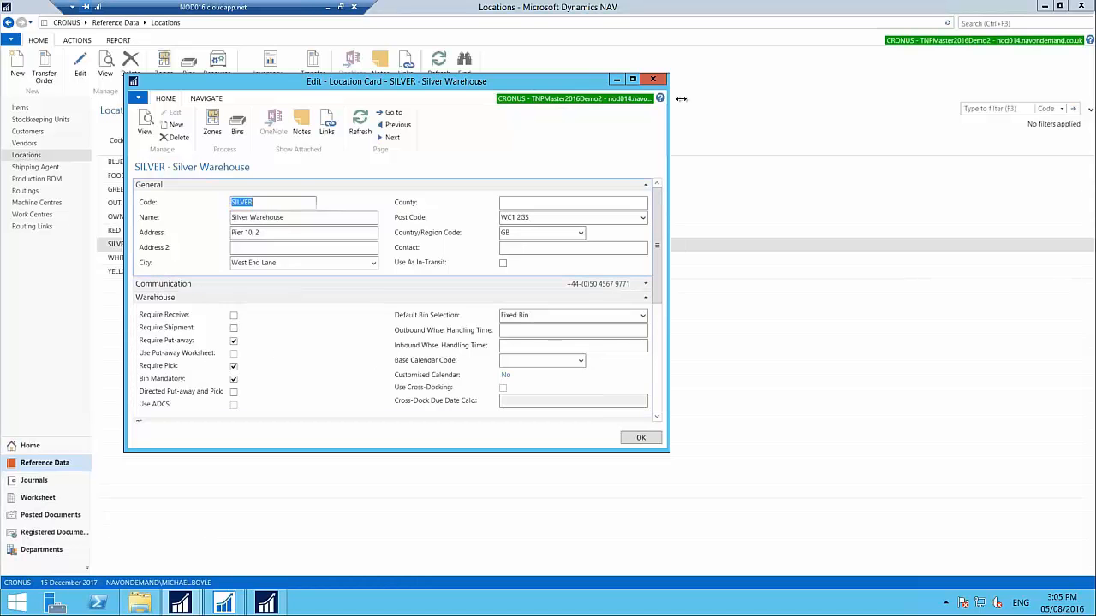
click(655, 80)
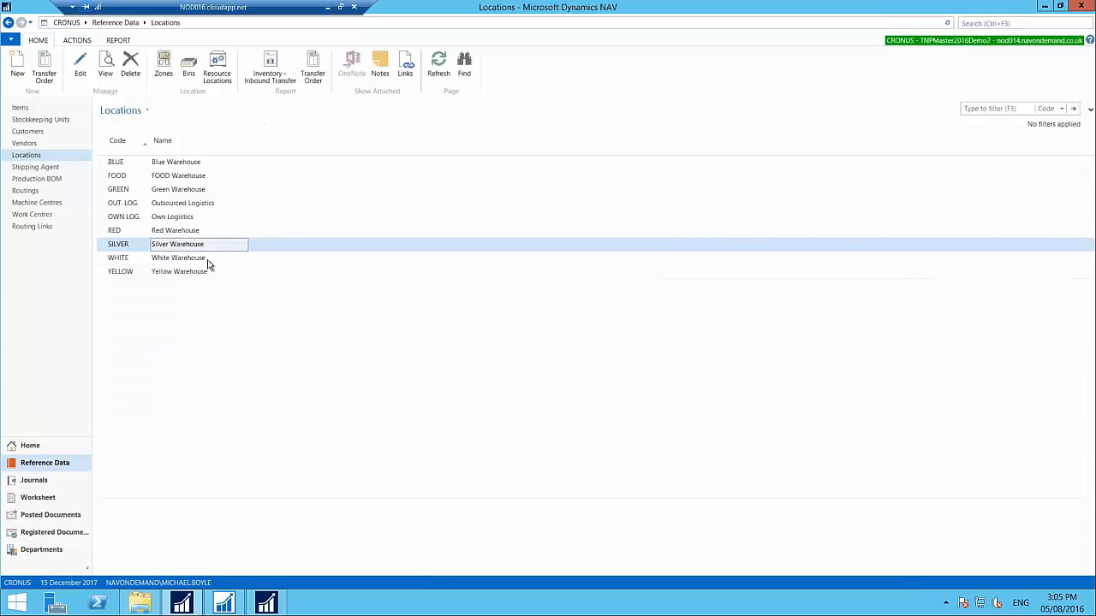
Review the White Warehouse location card's warehouse settings, collapse that section and enlarge the card to show its bins.
click(185, 262)
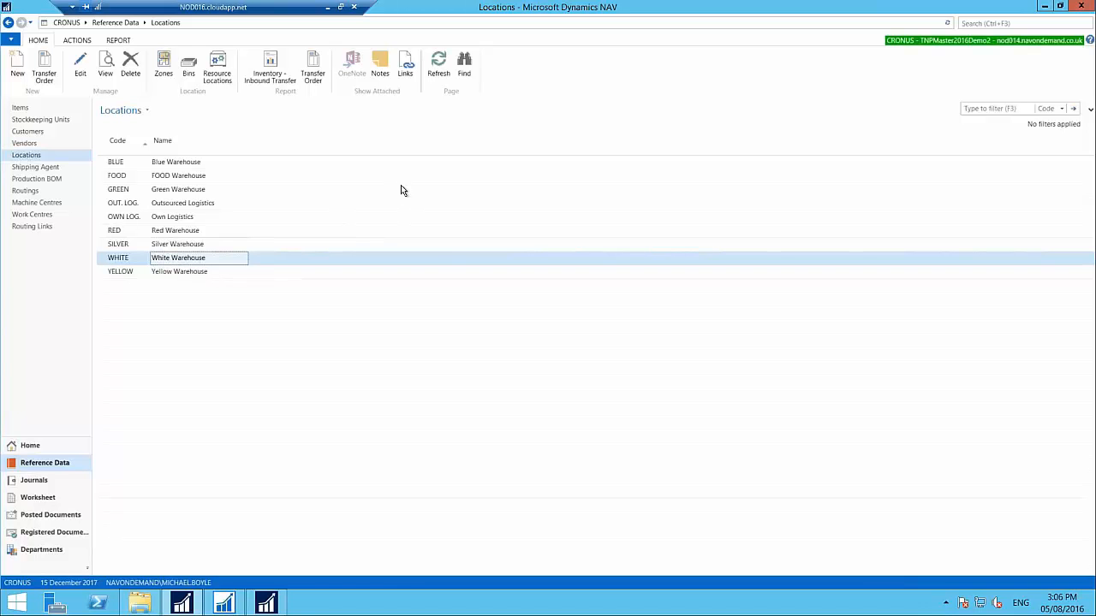
click(81, 74)
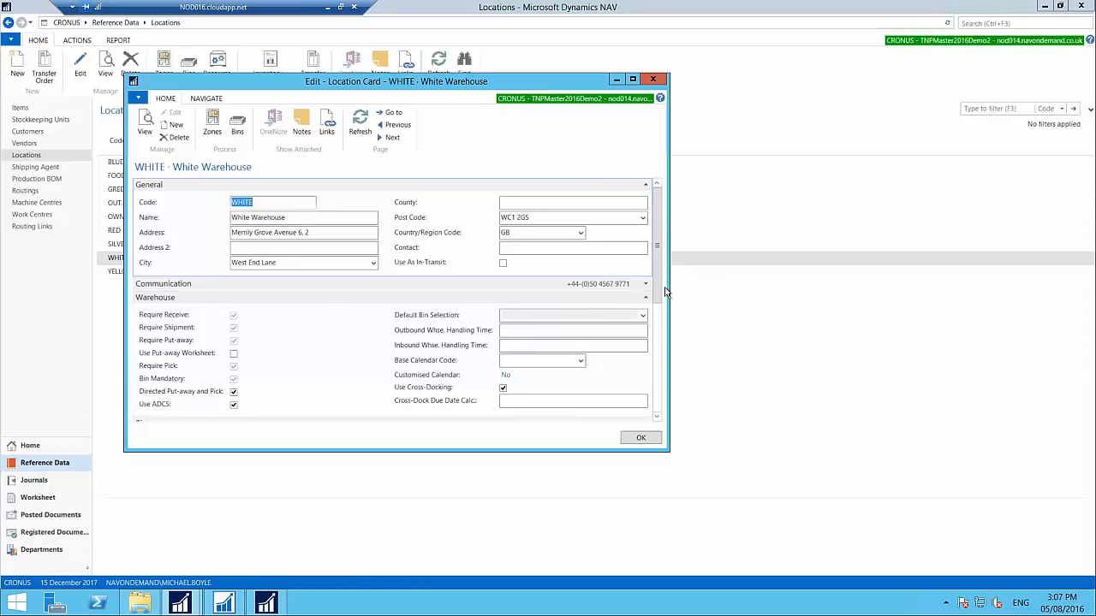
click(645, 300)
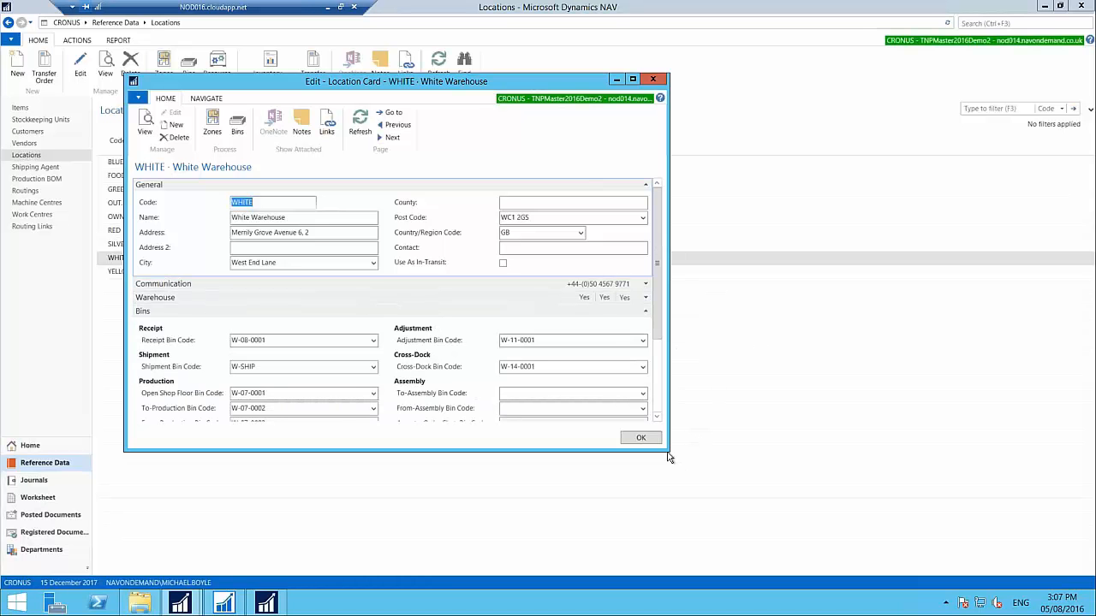
drag(669, 458, 786, 504)
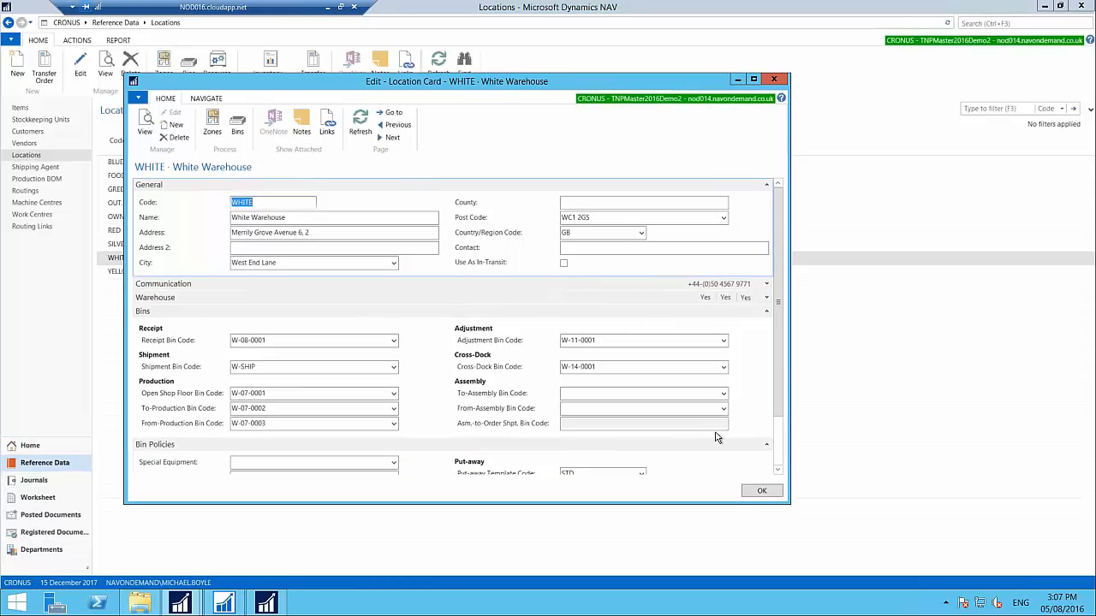
Examine the White Warehouse's default bin codes for receipt, shipment, cross-dock, adjustment and production.
click(275, 340)
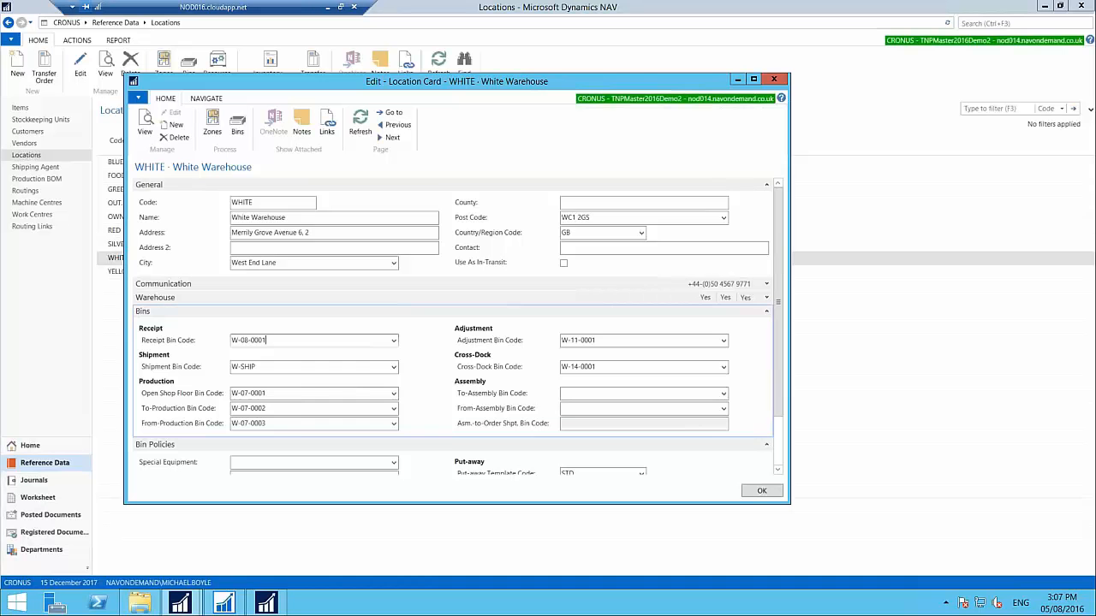
click(255, 366)
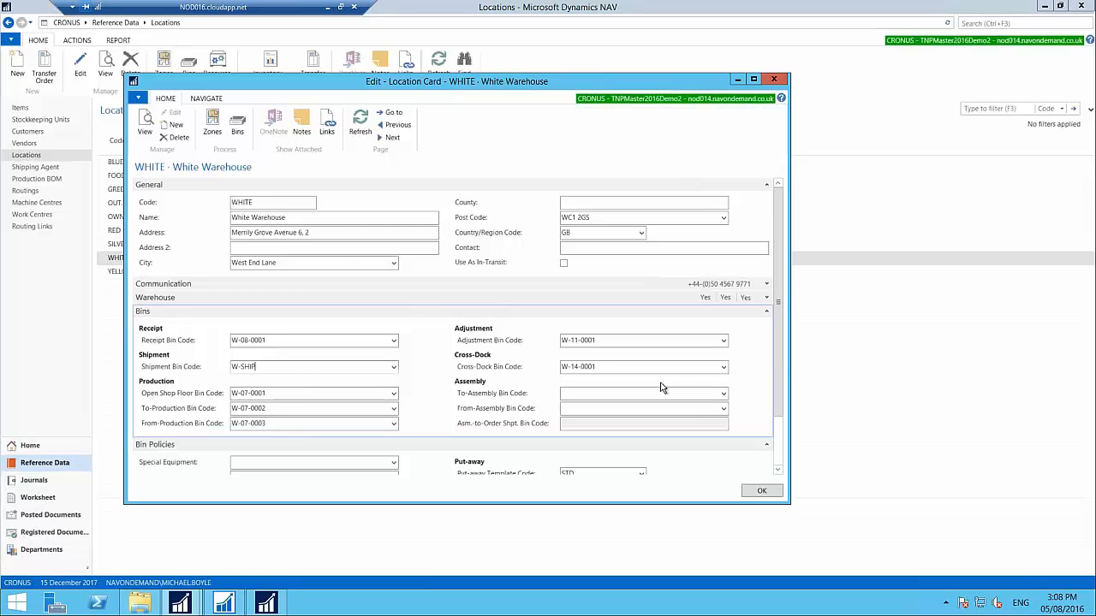
click(613, 368)
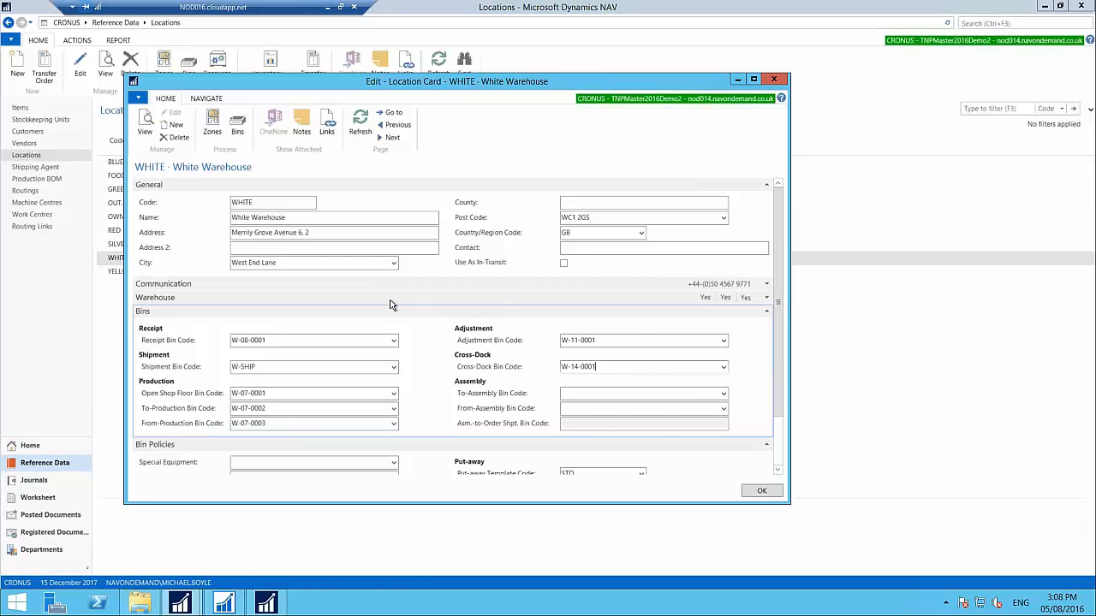
click(631, 340)
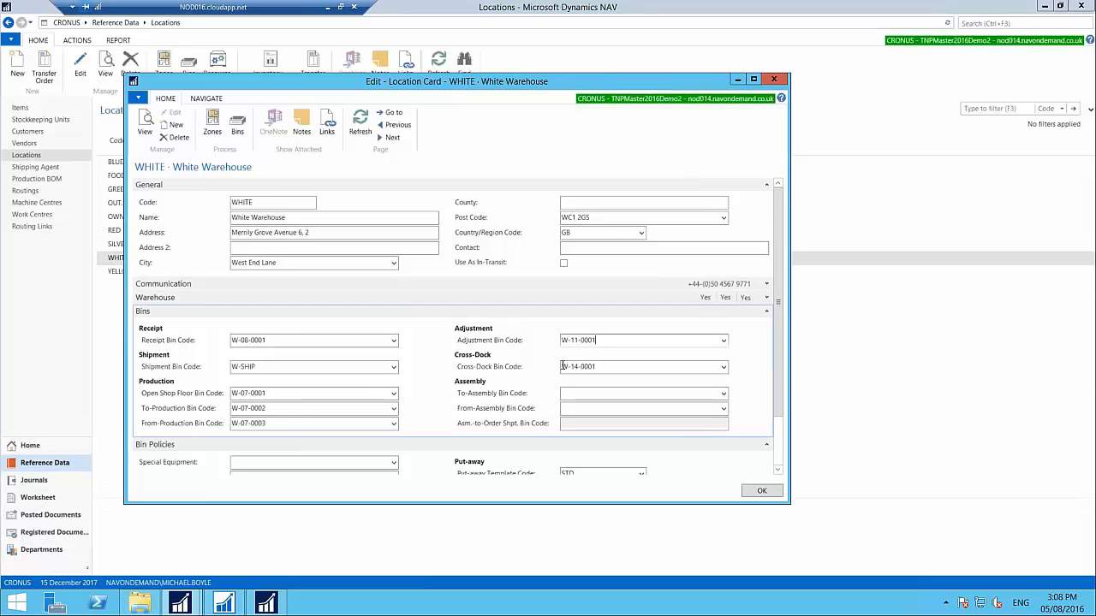
click(275, 393)
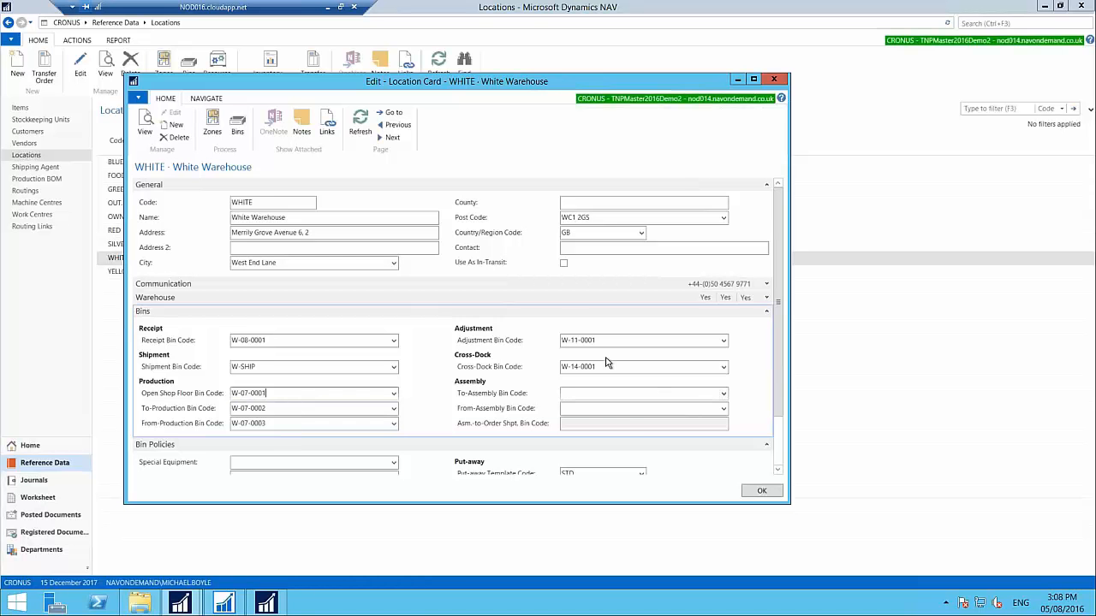
click(561, 340)
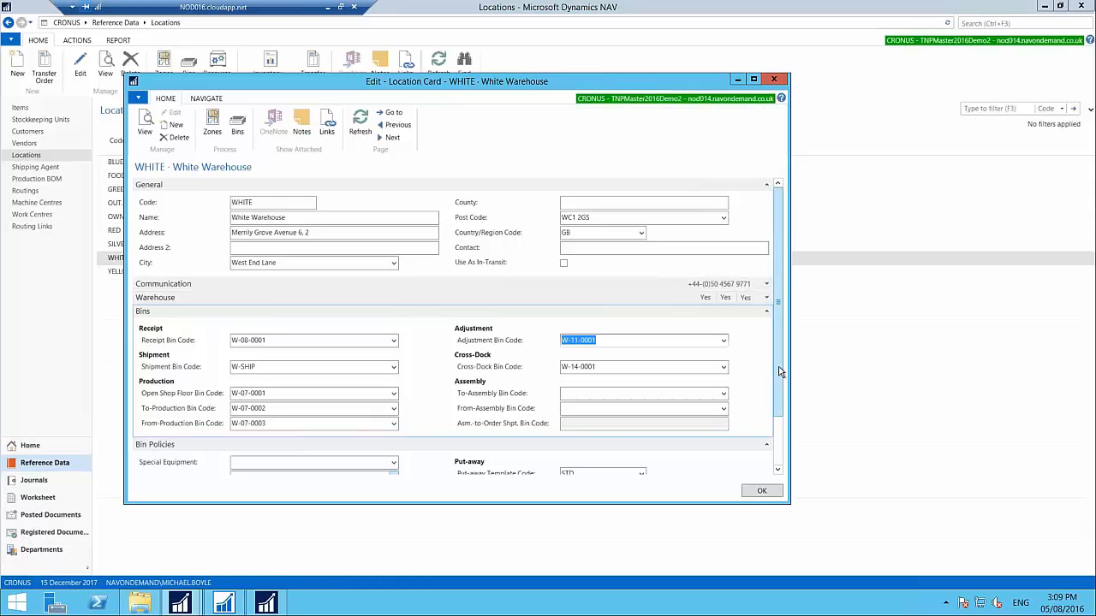
Examine the Special Equipment and Bin Capacity Policy options in the White Warehouse's bin policies without changing them.
drag(778, 381, 778, 469)
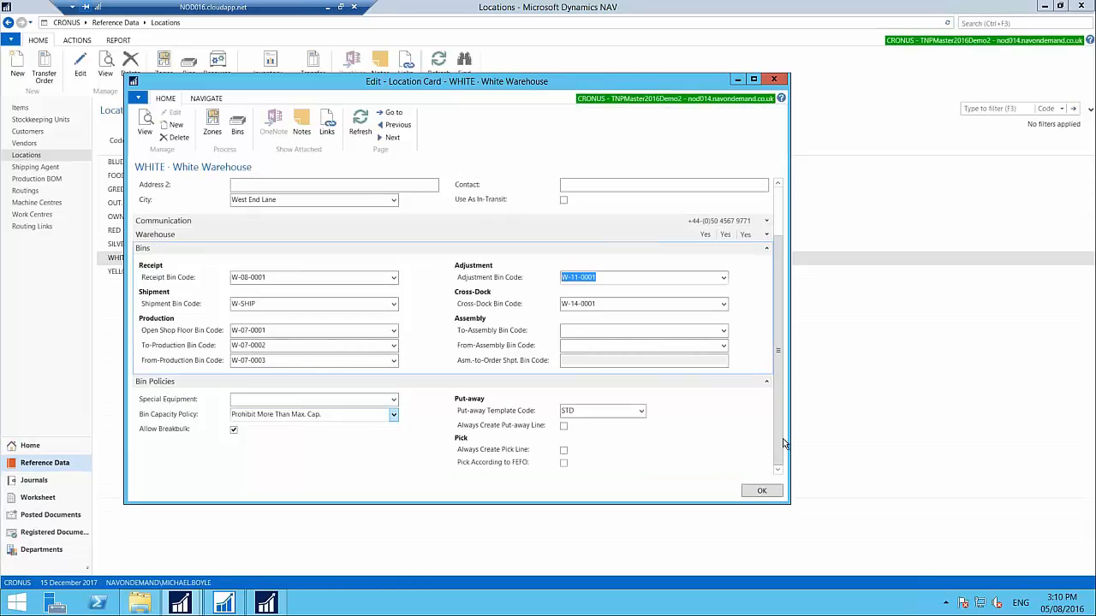
click(387, 400)
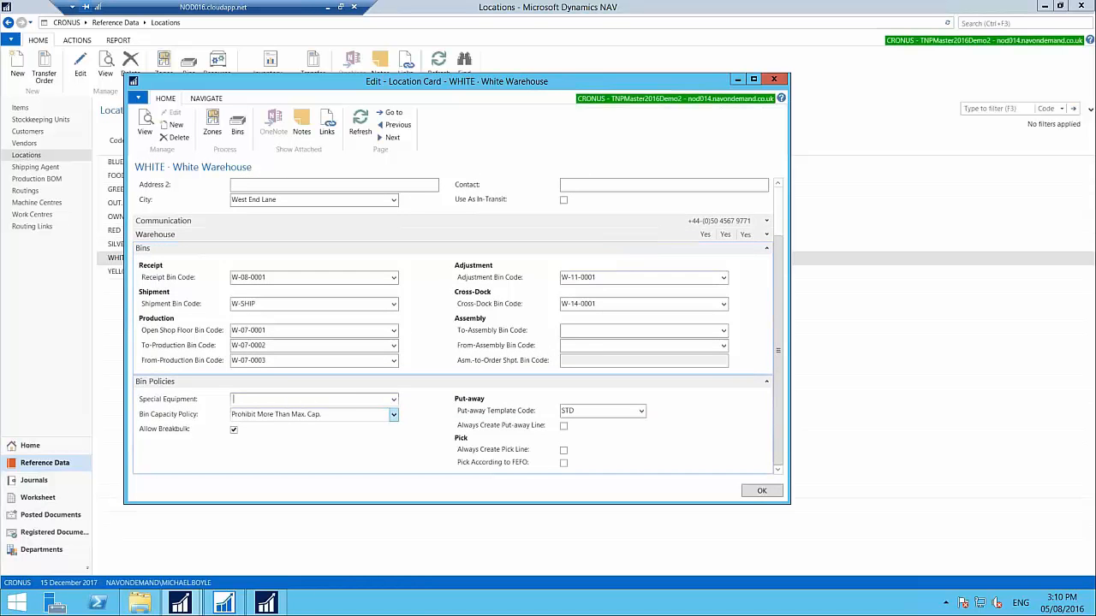
click(393, 400)
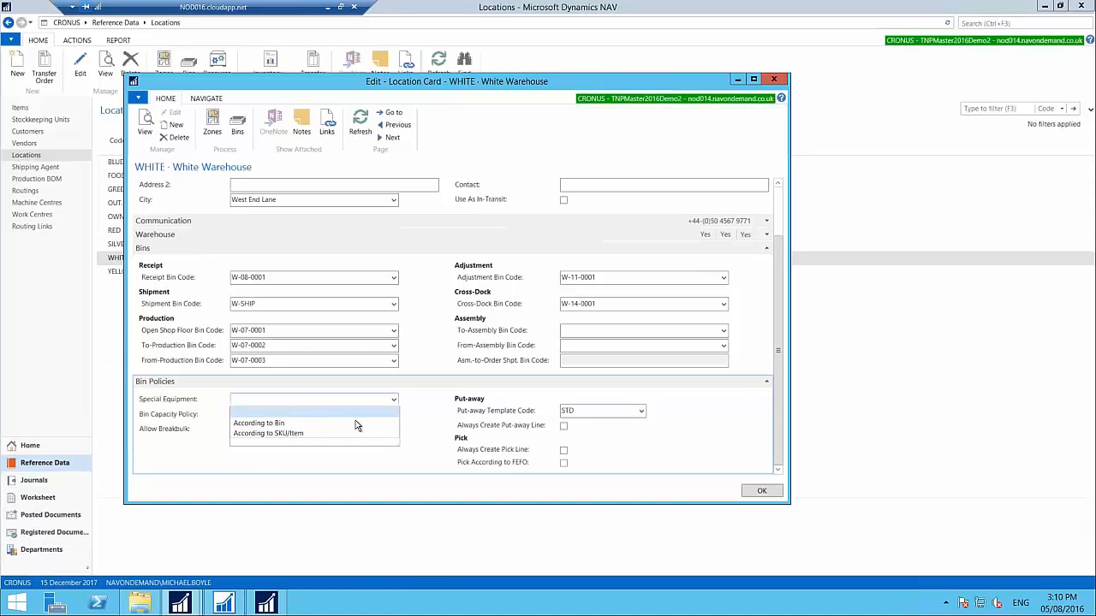
click(423, 406)
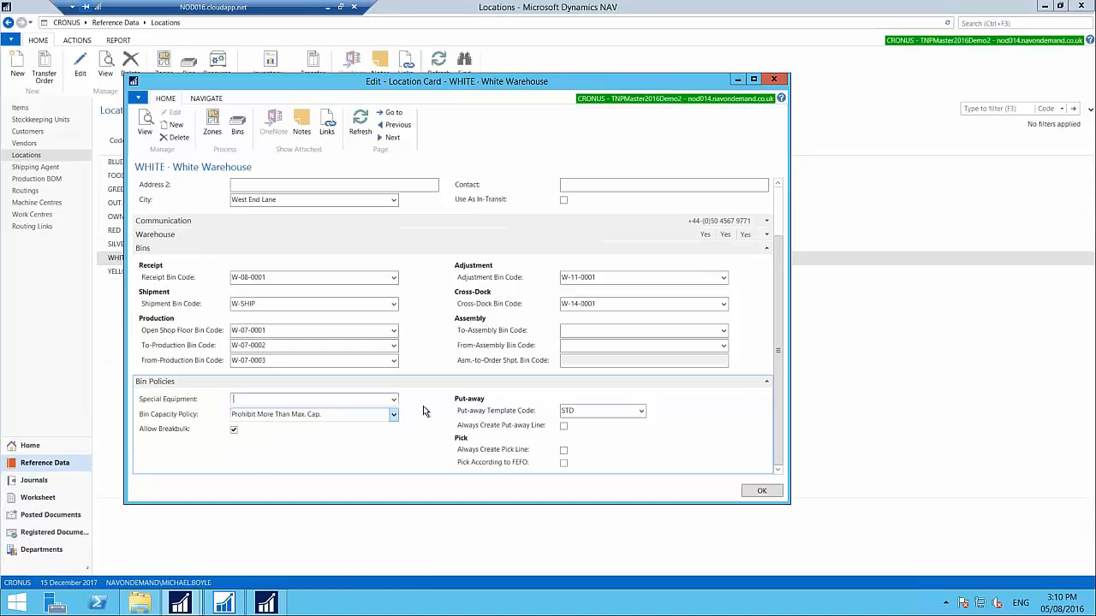
click(363, 415)
click(394, 415)
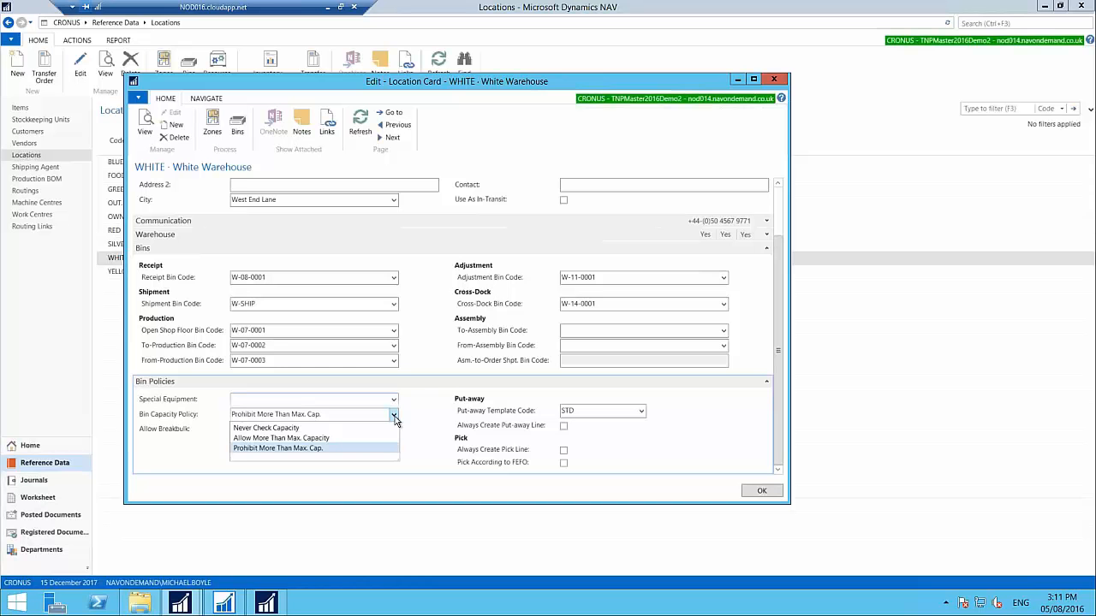
click(395, 416)
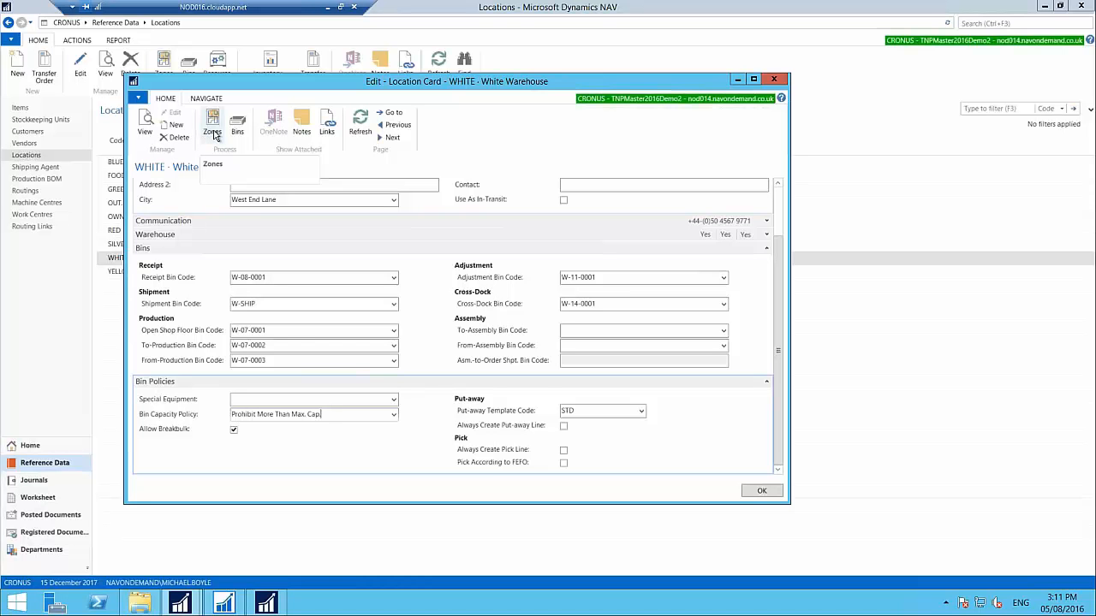
Open the White Warehouse's zones and go through the receiving, shipping, production and picking zones.
click(214, 135)
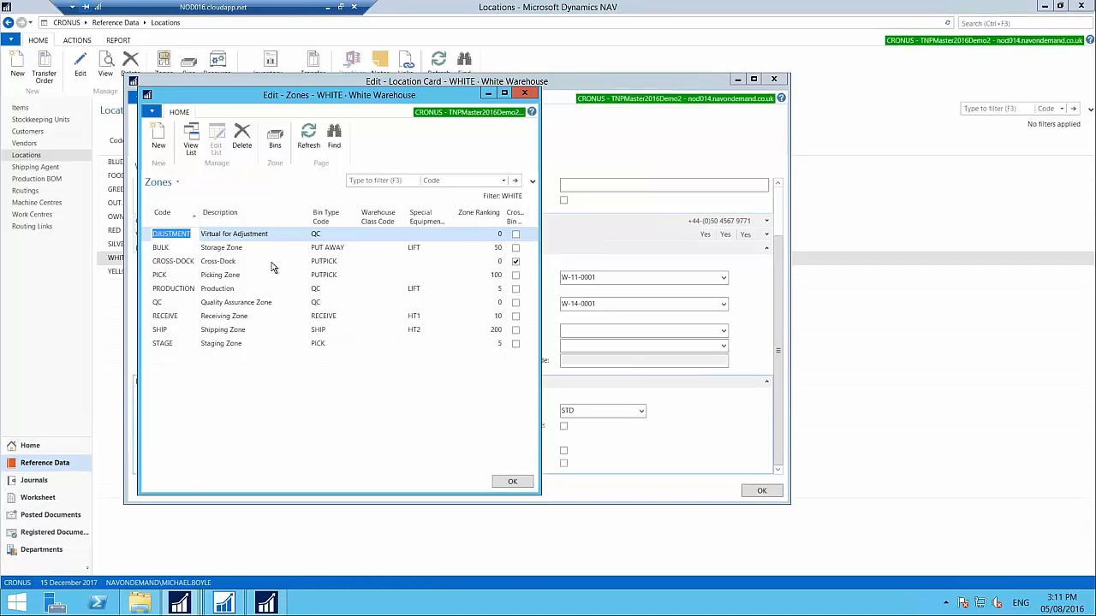
click(146, 318)
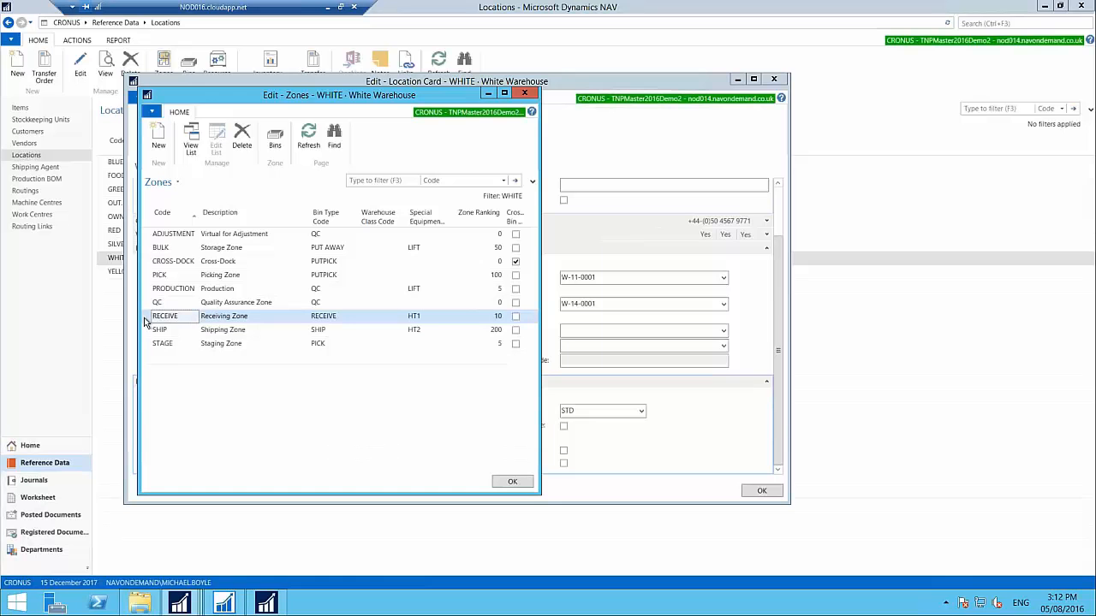
click(149, 332)
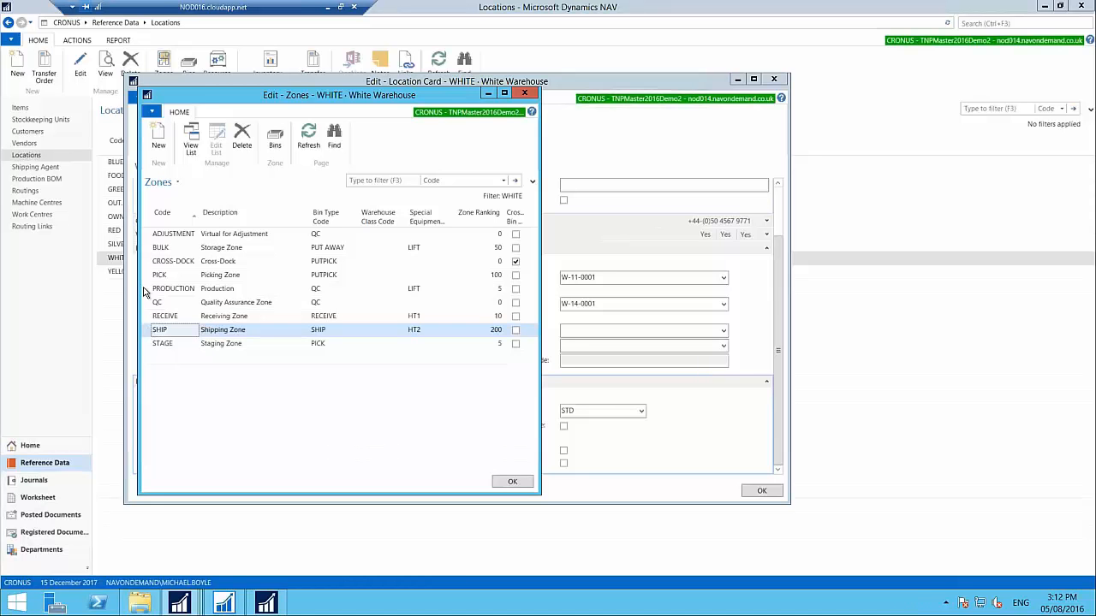
click(145, 291)
click(146, 280)
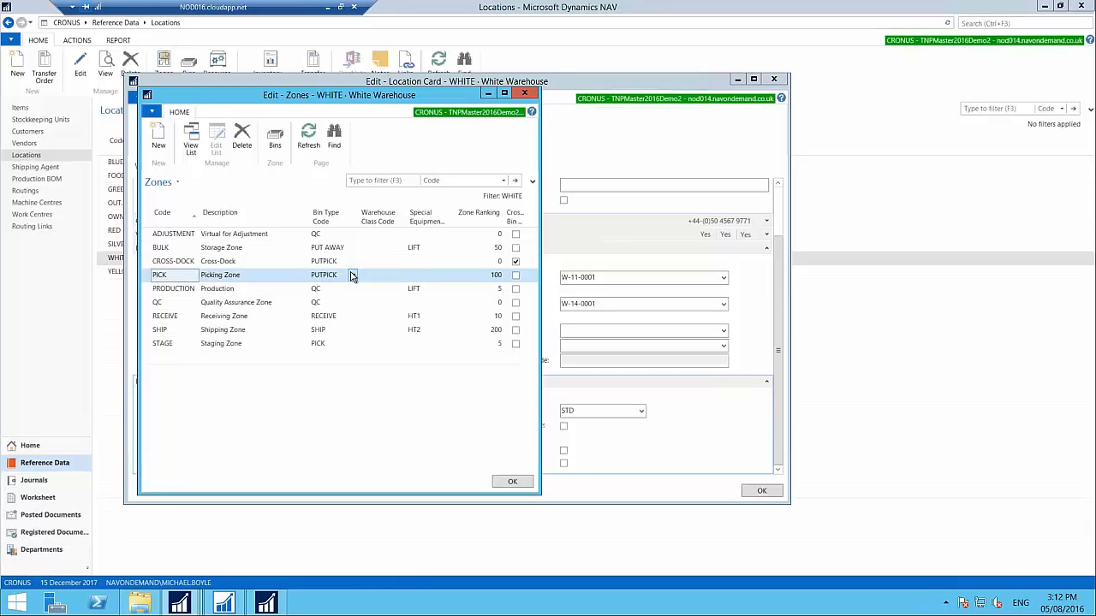
View the full Bin Type List from the picking zone's bin type code, and close it without choosing another type.
click(352, 275)
click(351, 275)
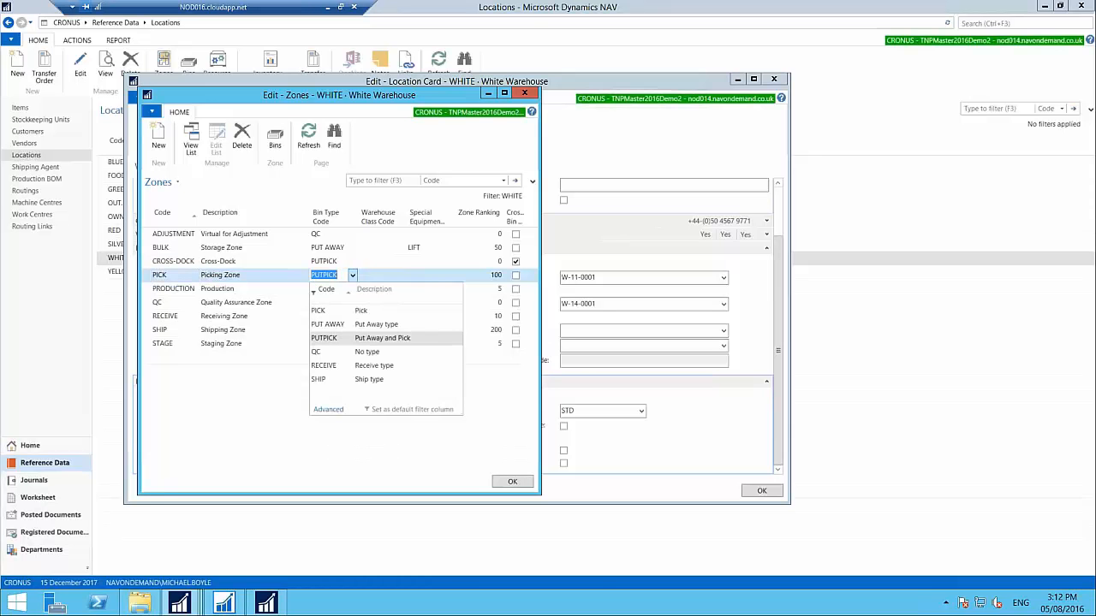
click(328, 410)
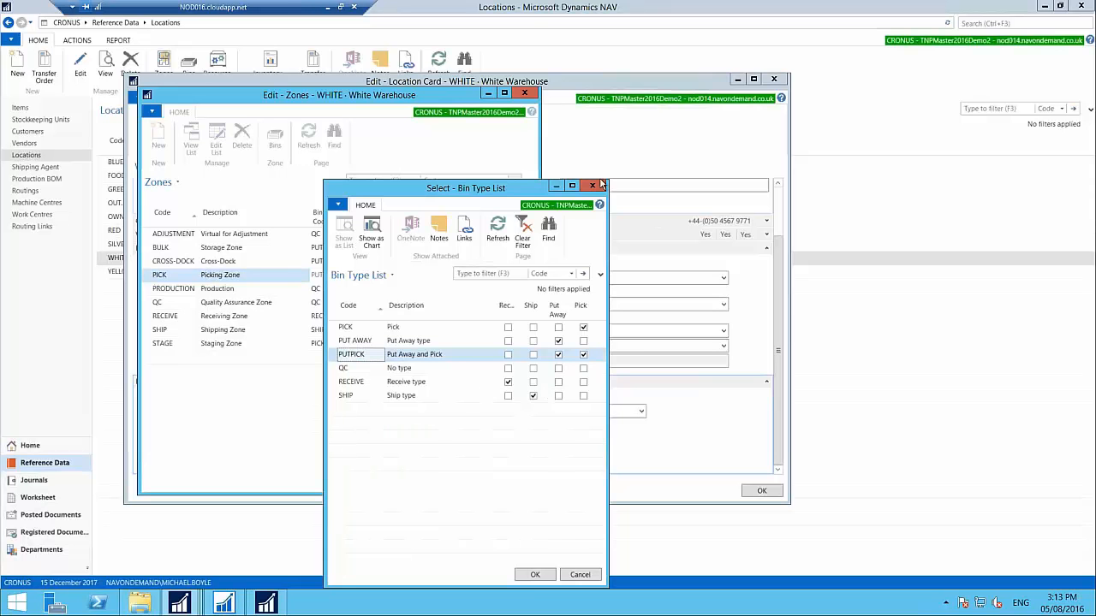
click(594, 185)
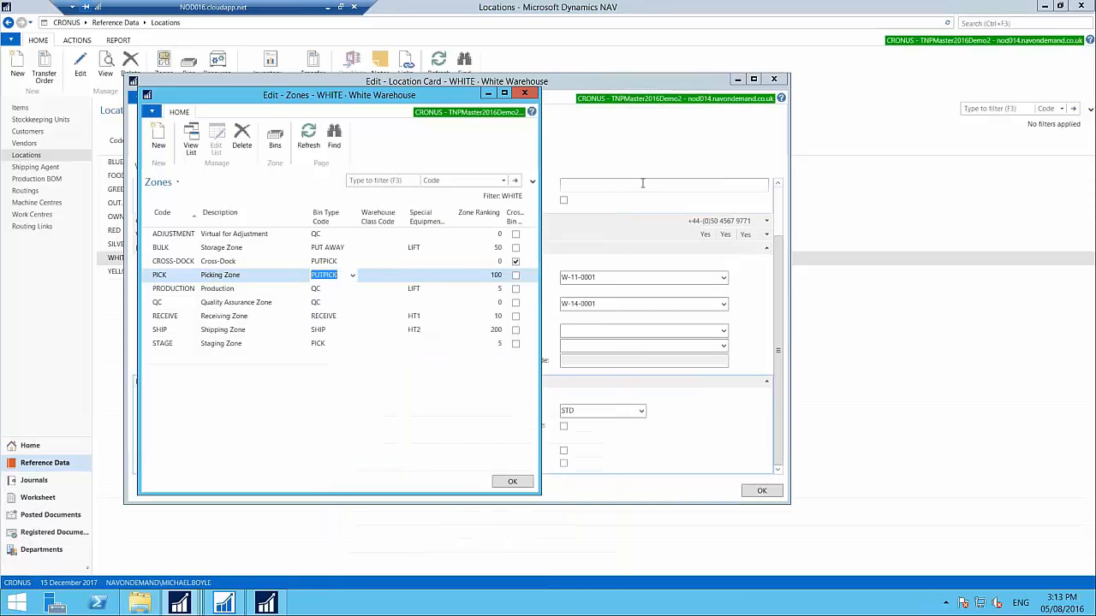
Open the list of bins in the White Warehouse's picking zone and enlarge its window.
click(275, 135)
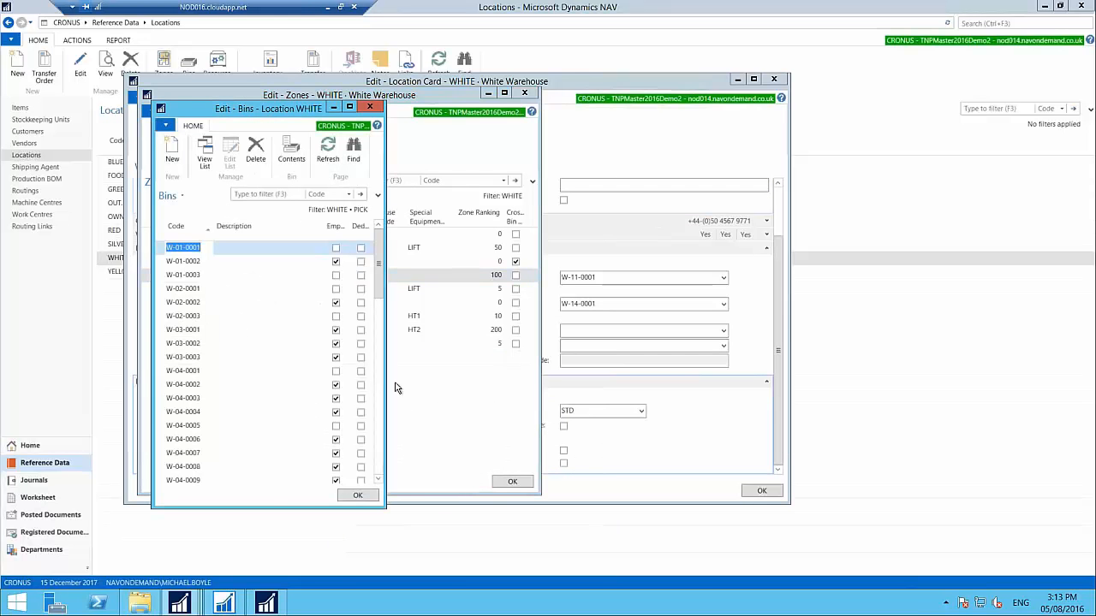
drag(386, 509, 674, 545)
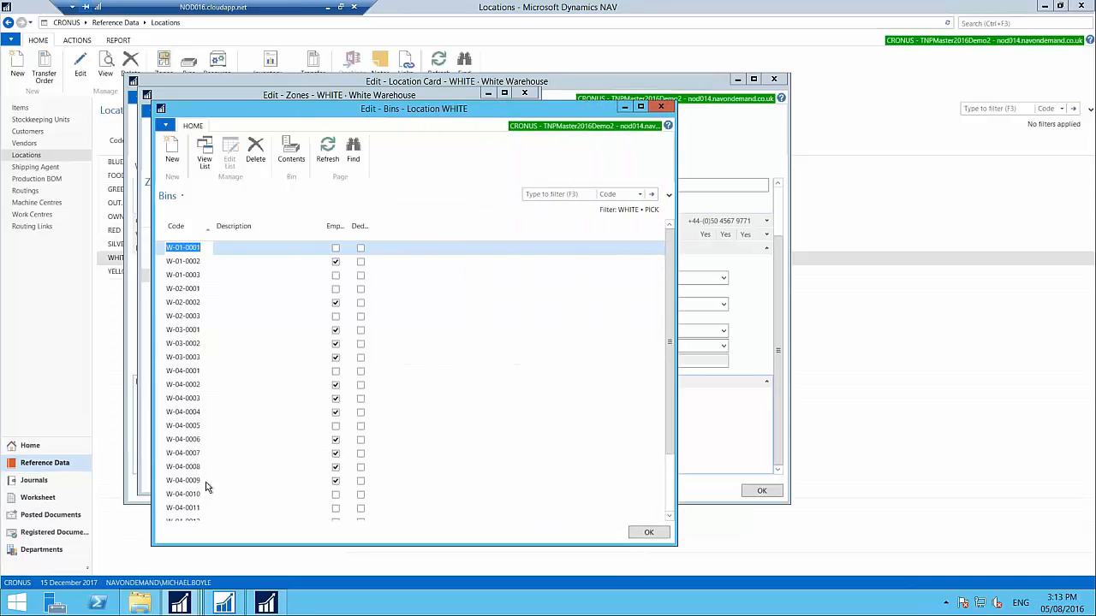
Close the picking zone's bins, view the receiving zone's bins, and return to the White Warehouse location card.
click(659, 106)
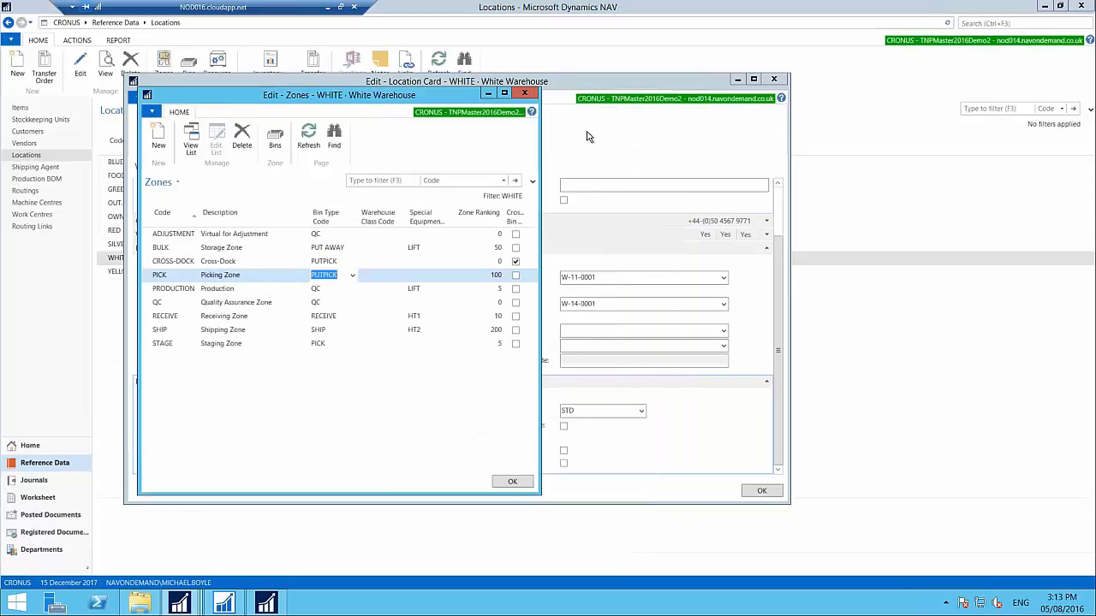
click(163, 318)
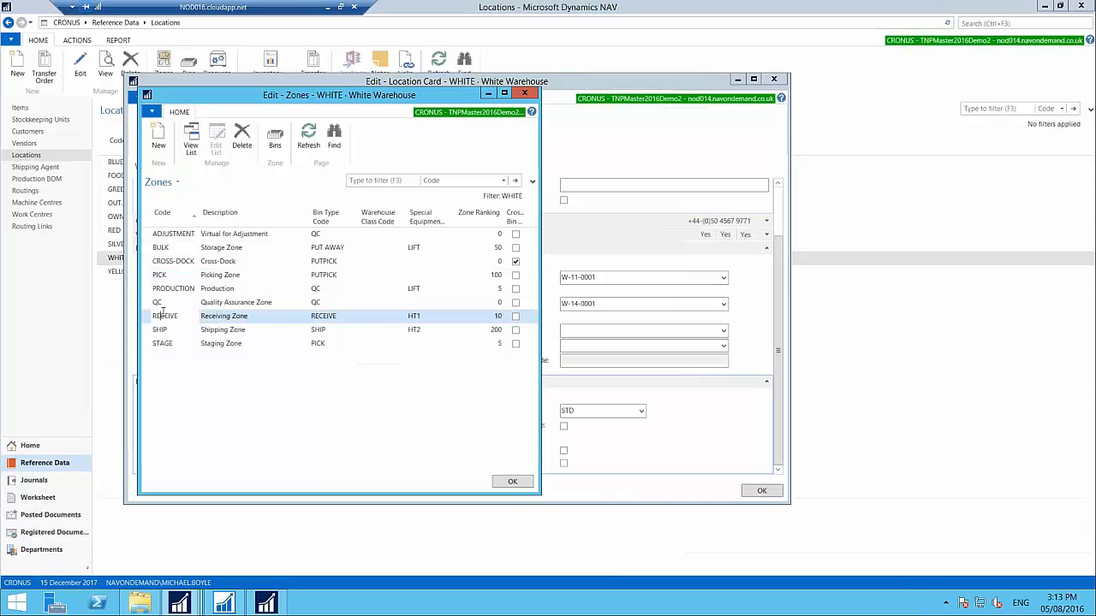
click(275, 138)
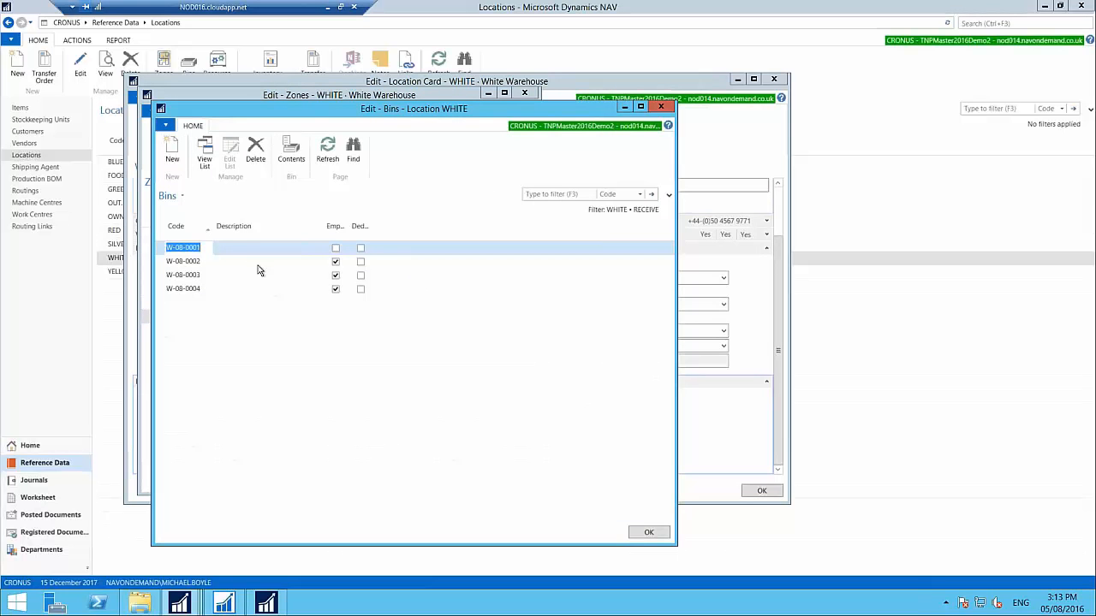
click(662, 108)
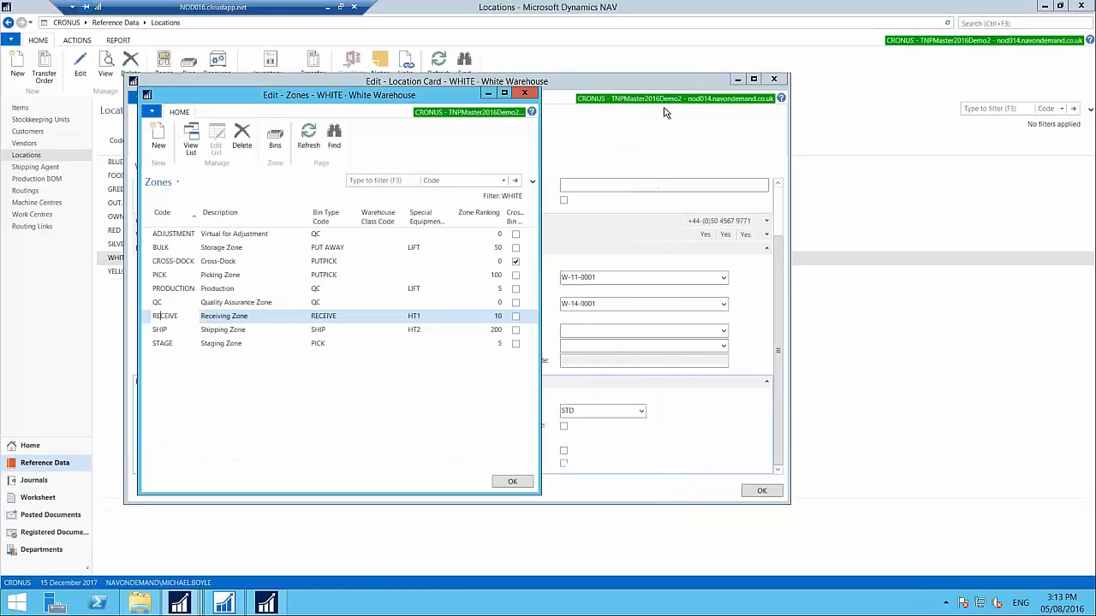
click(525, 95)
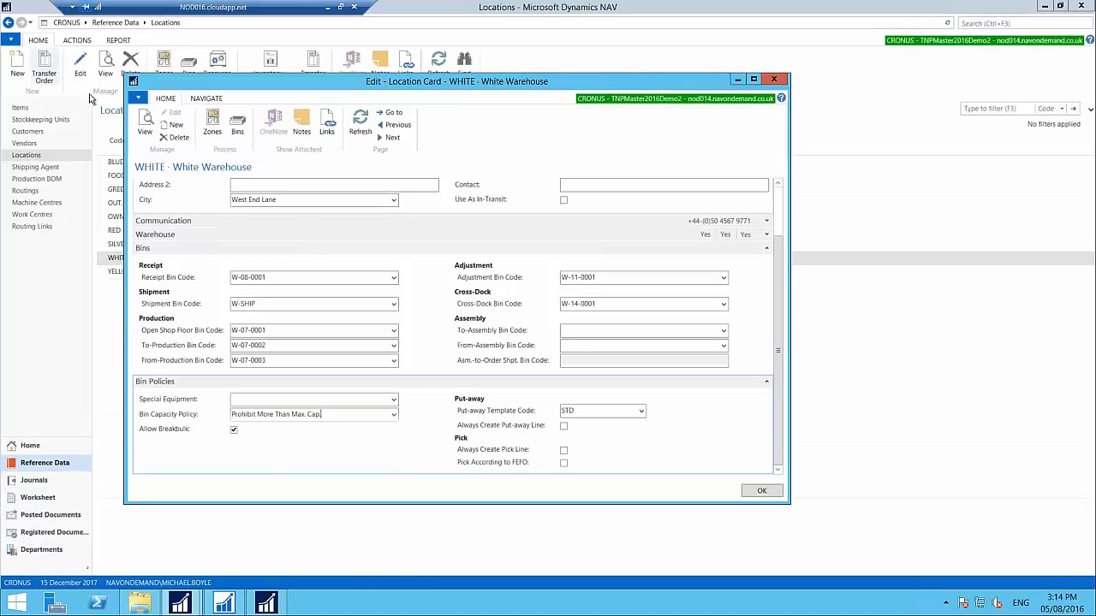
Open the STD put-away template from the full Put-away Template List of the White Warehouse's bin policies.
click(641, 412)
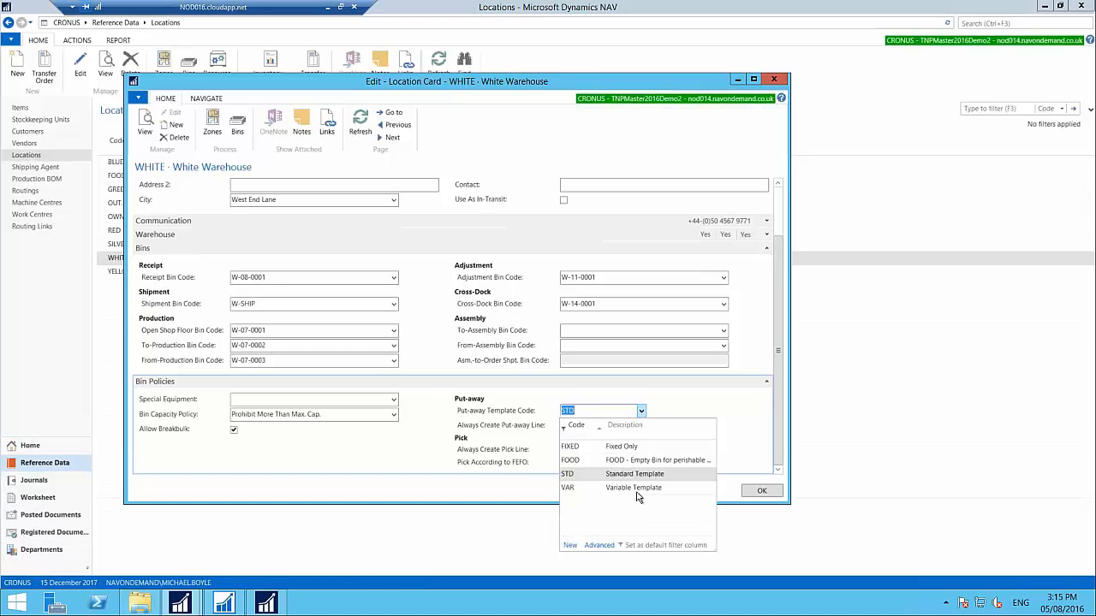
click(596, 545)
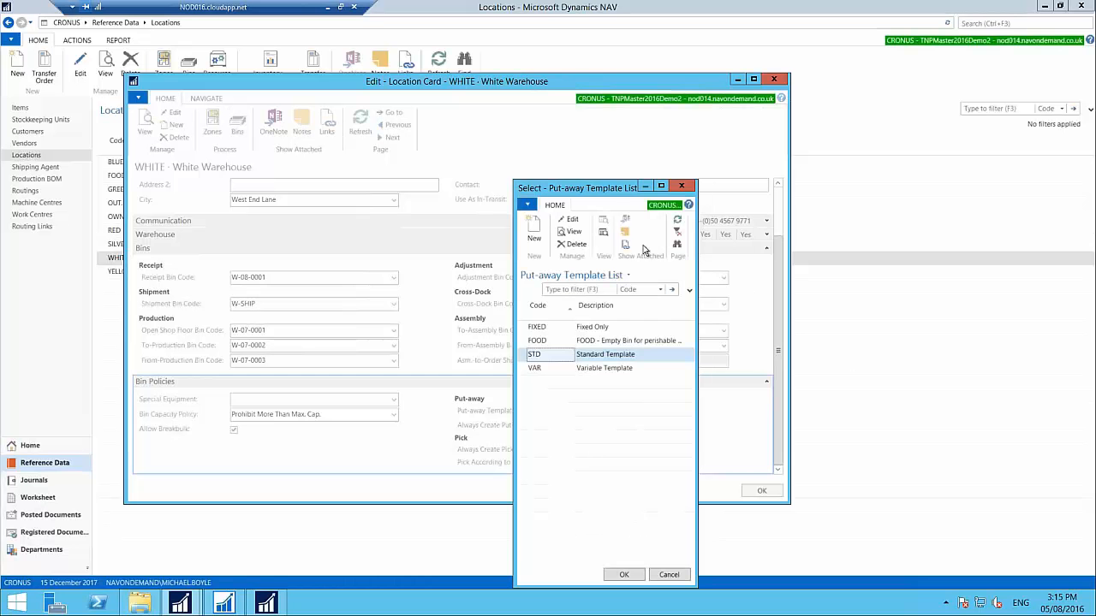
click(573, 222)
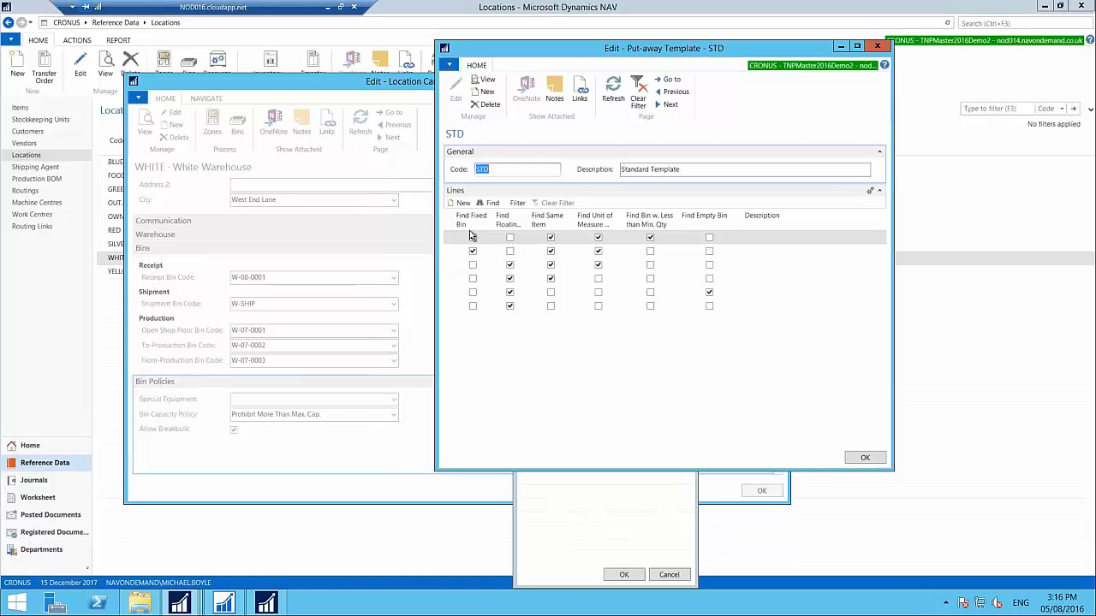
Go through the bin-search lines of the STD put-away template one by one without changing them, and close it.
click(472, 237)
click(455, 255)
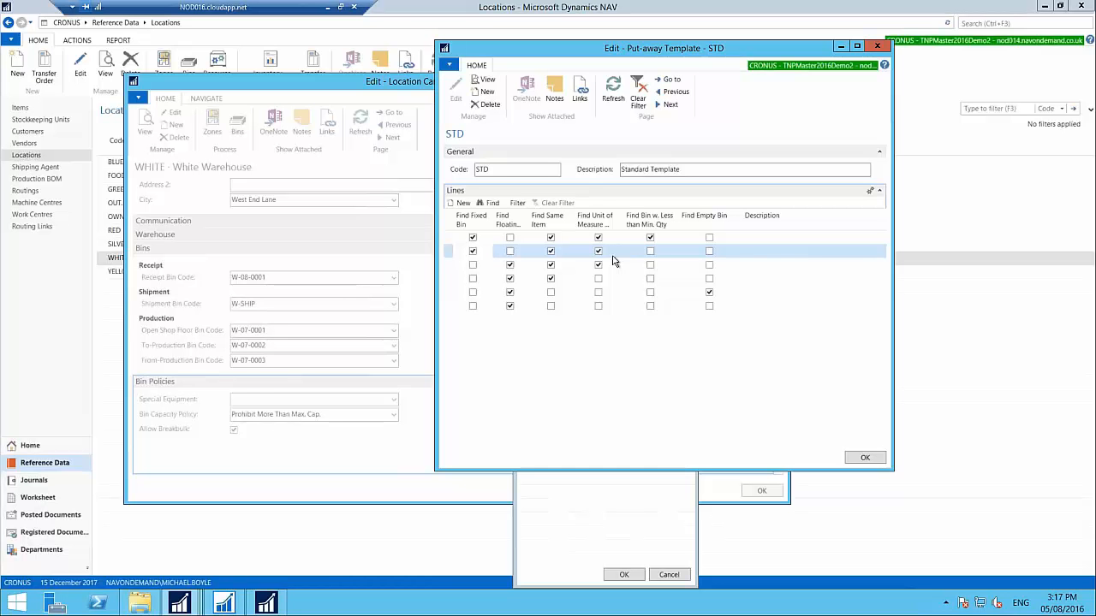
click(452, 269)
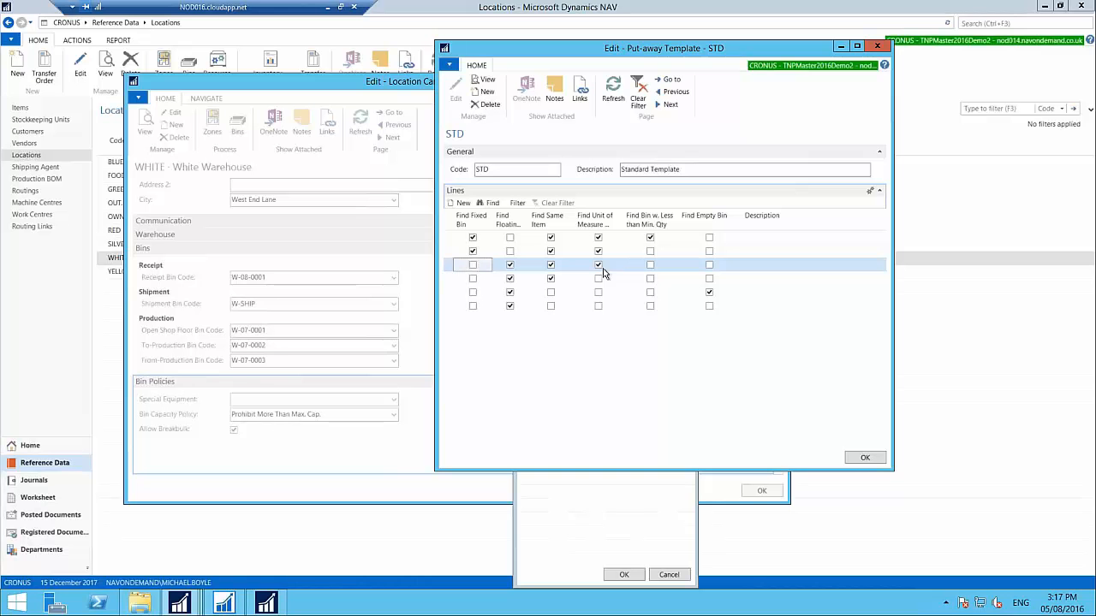
click(454, 280)
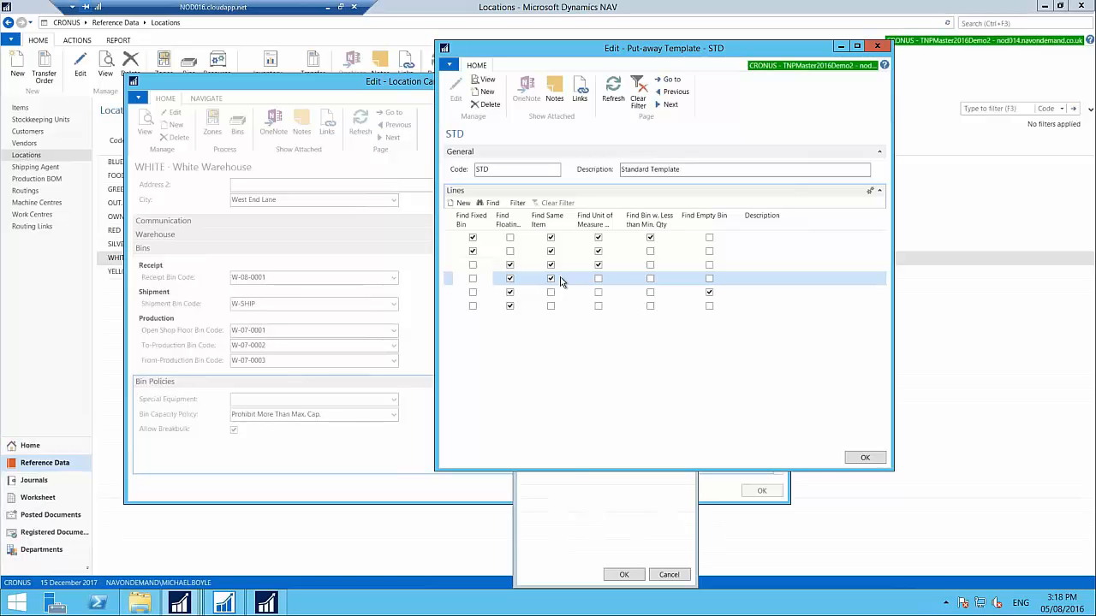
click(451, 295)
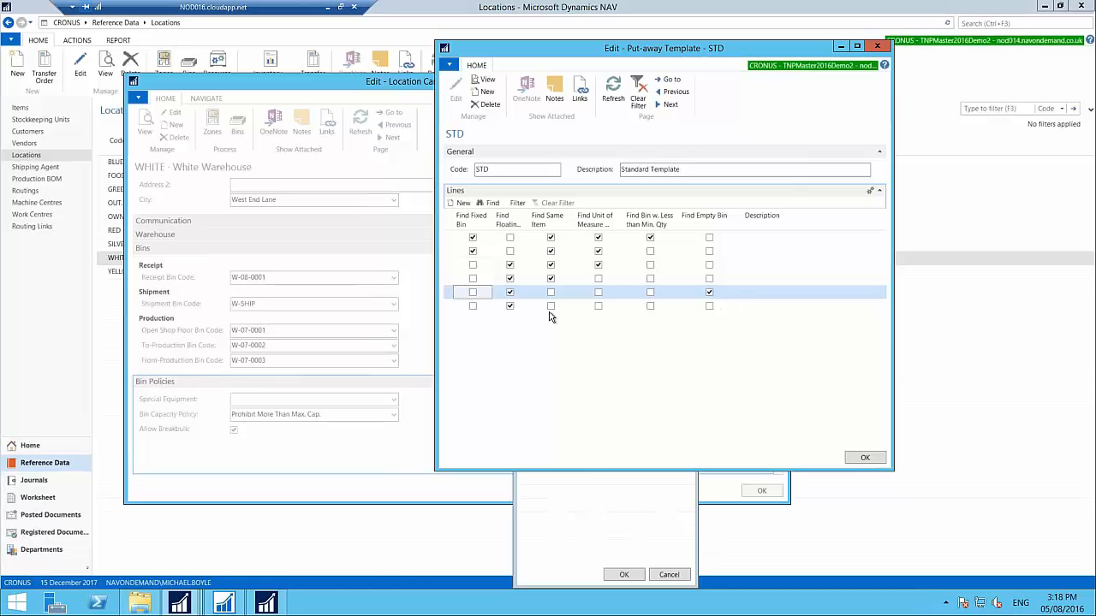
click(455, 312)
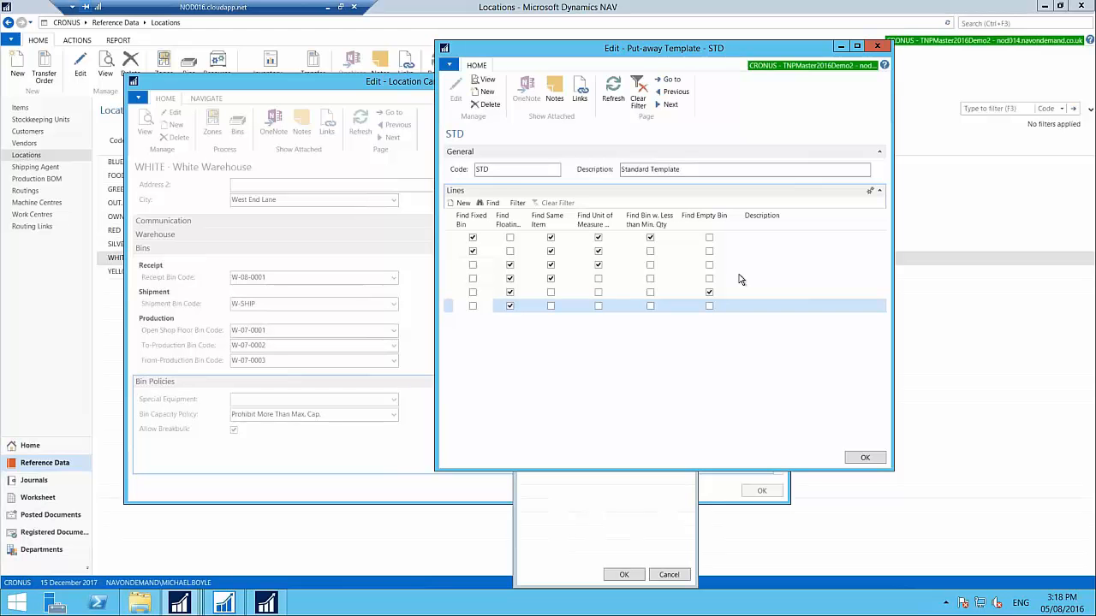
click(865, 460)
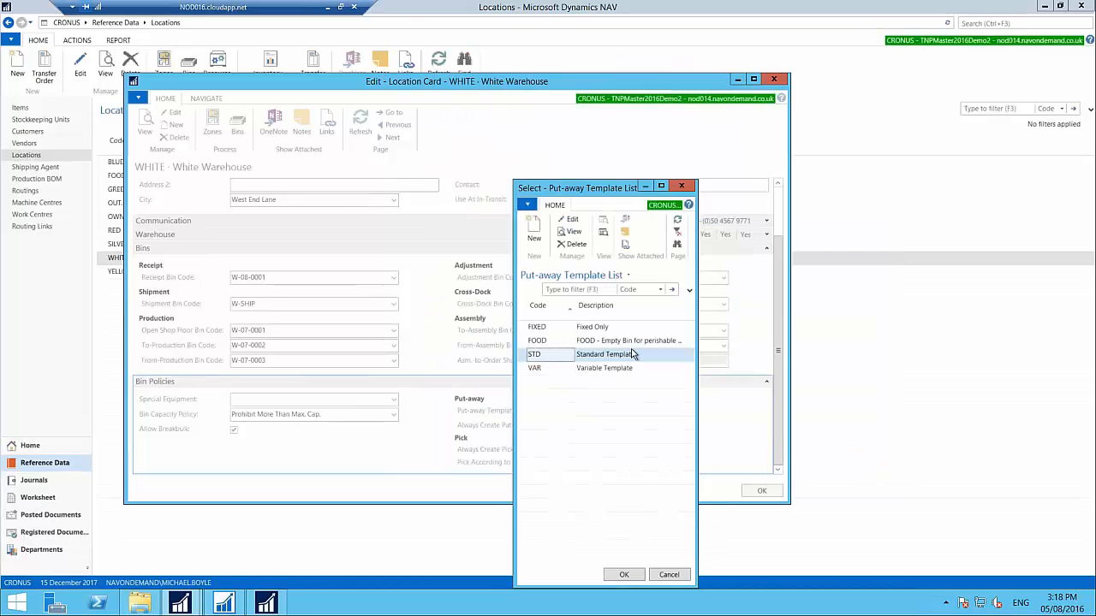
View the FIXED put-away template, and close the template list and the White Warehouse card without choosing another template.
click(593, 331)
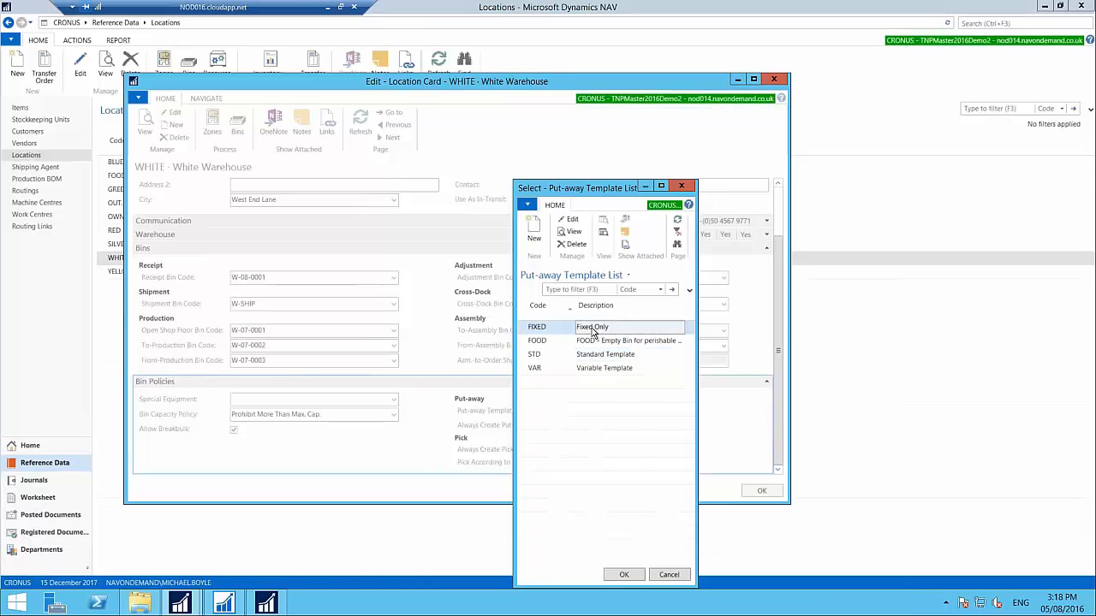
click(568, 220)
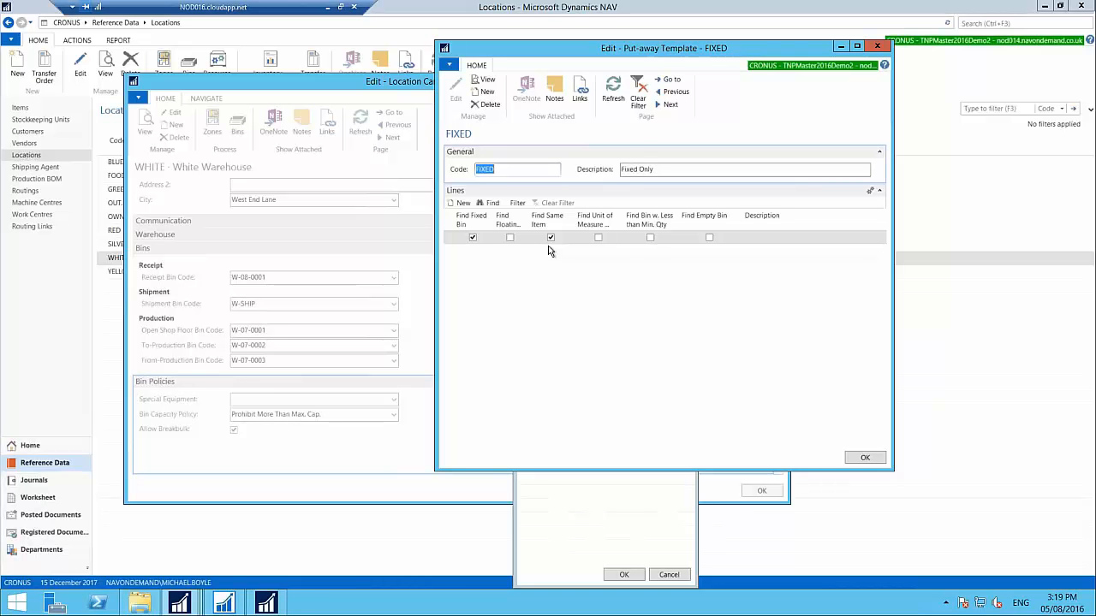
click(878, 47)
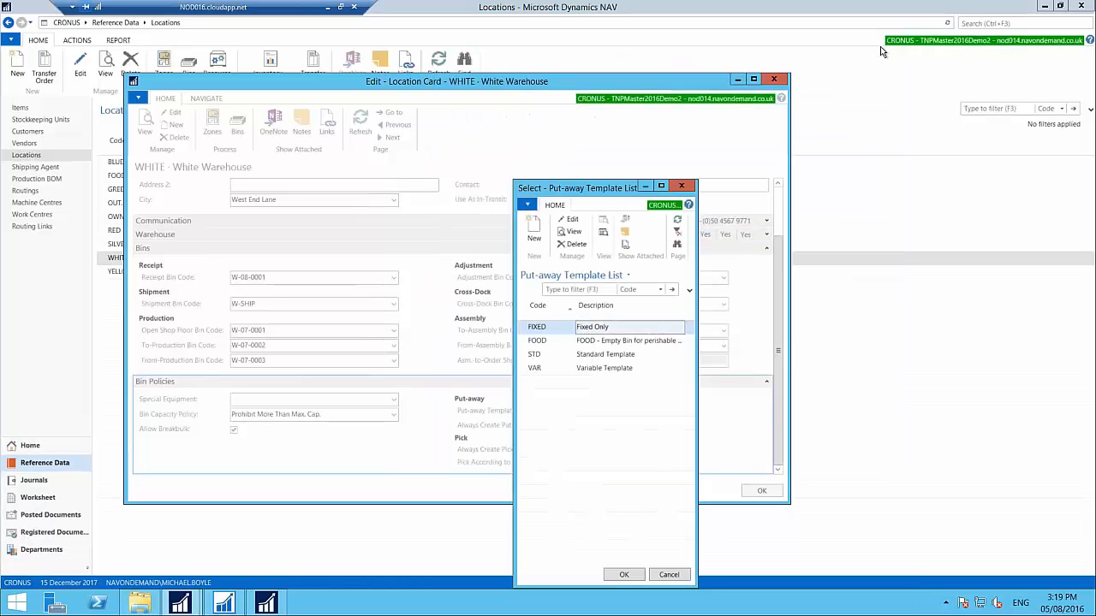
click(681, 186)
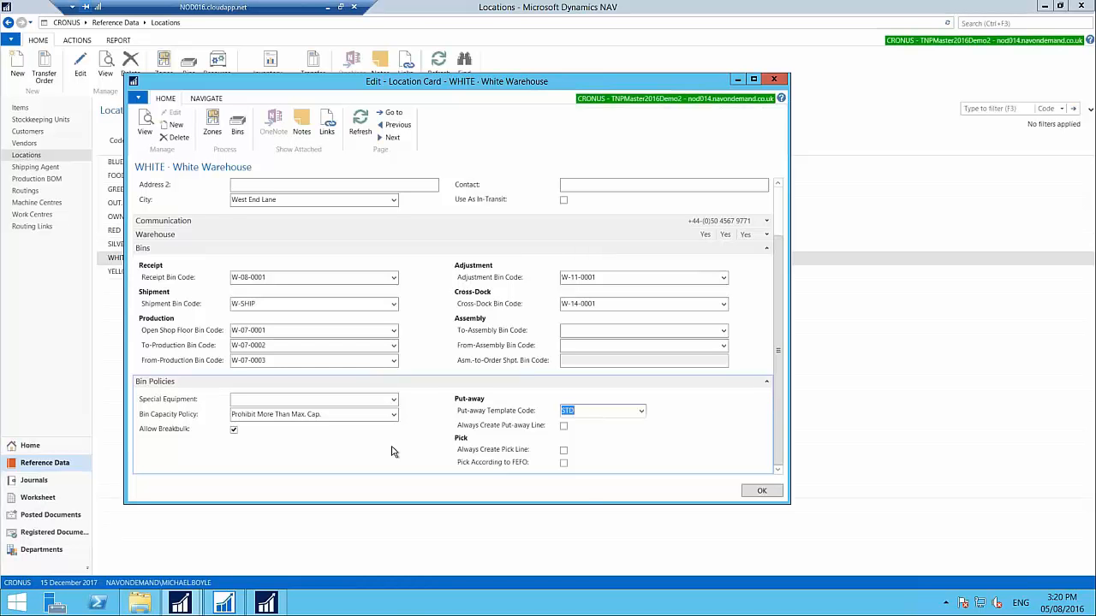
click(759, 491)
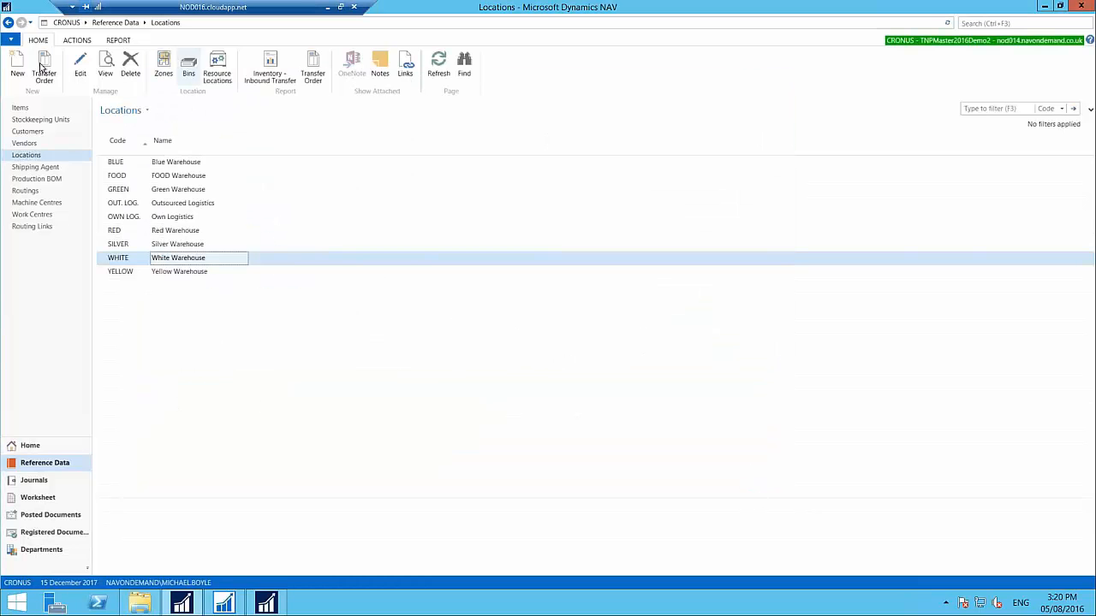
Open the item card of item 1110 Rim from the items list and show its Warehouse settings.
click(25, 111)
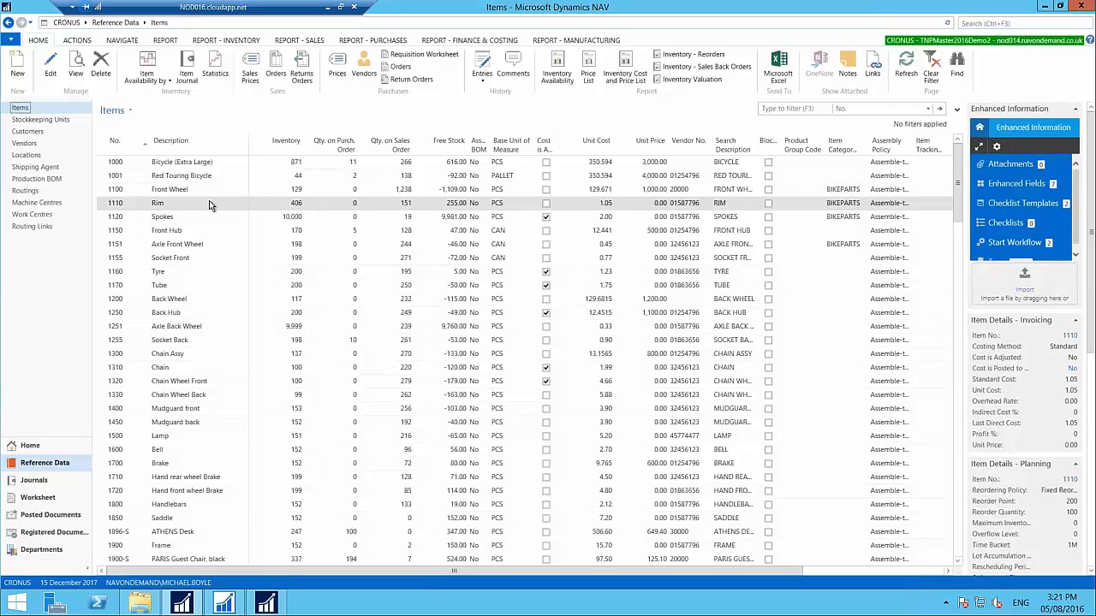
click(51, 64)
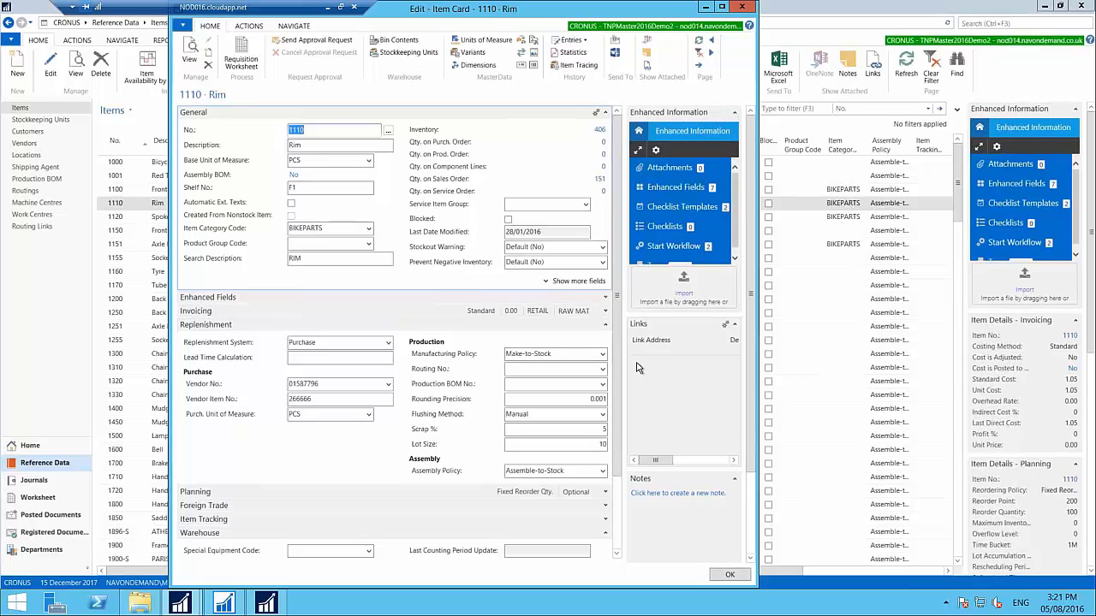
click(291, 26)
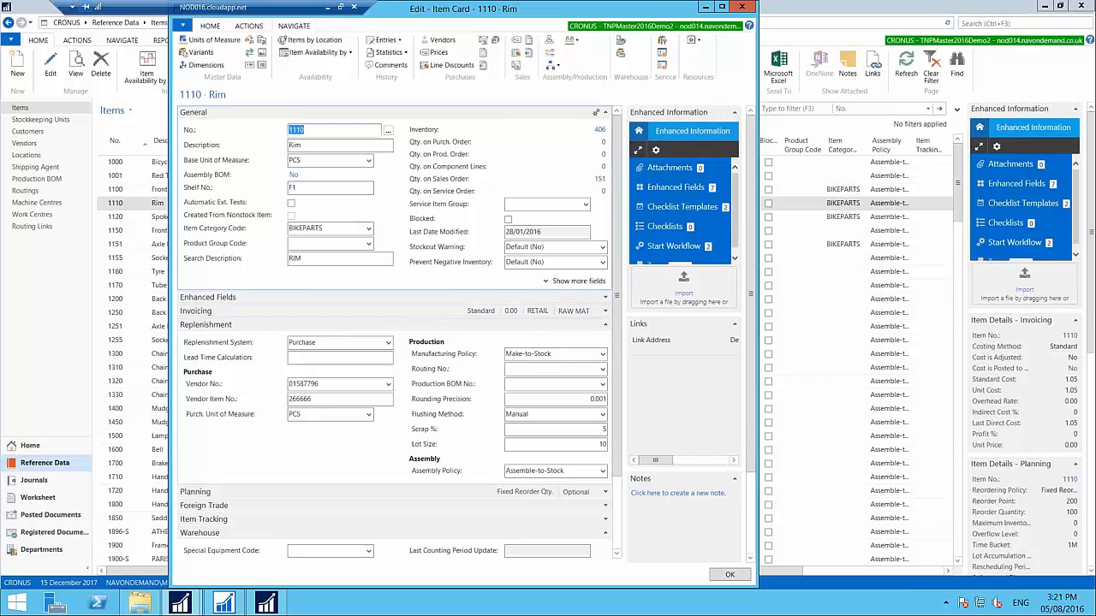
scroll(616, 375, down, 1)
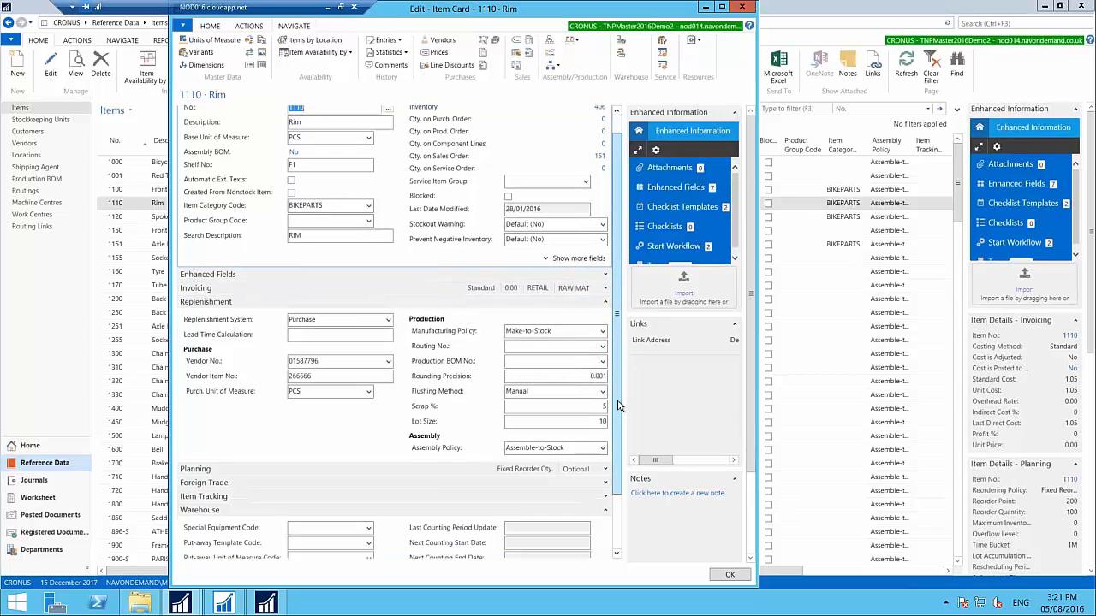
scroll(618, 428, down, 2)
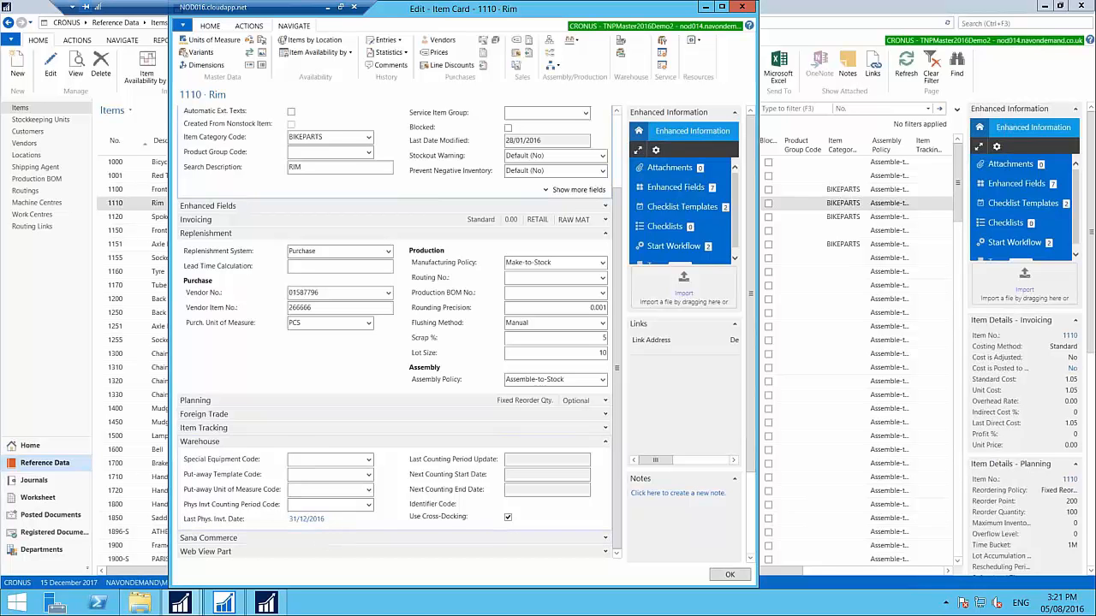
View the put-away template options in the Rim's warehouse settings without choosing one.
click(327, 459)
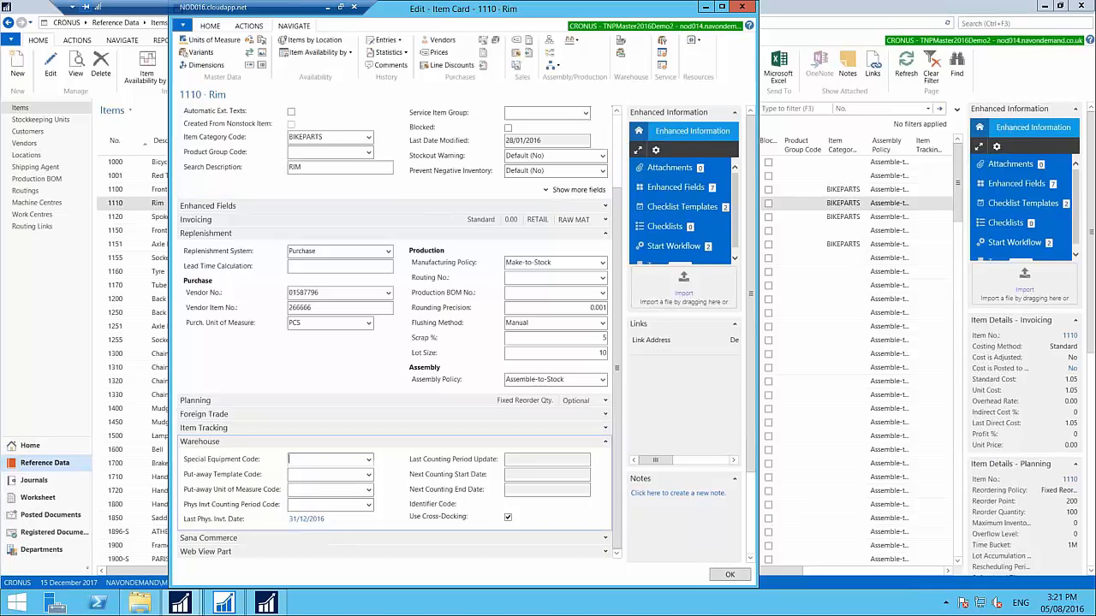
click(314, 477)
click(369, 476)
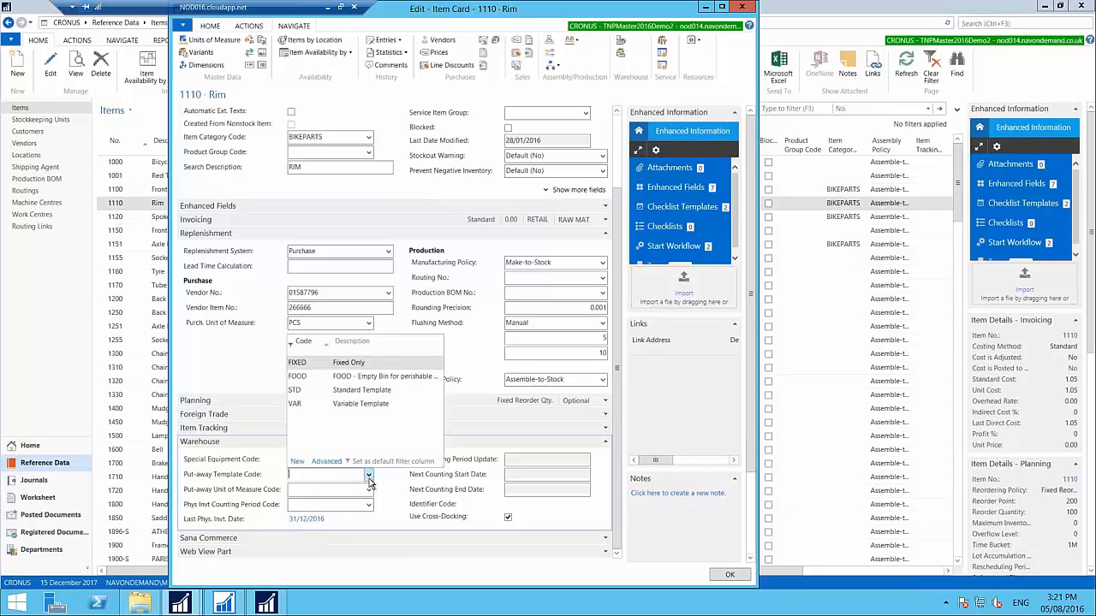
click(369, 477)
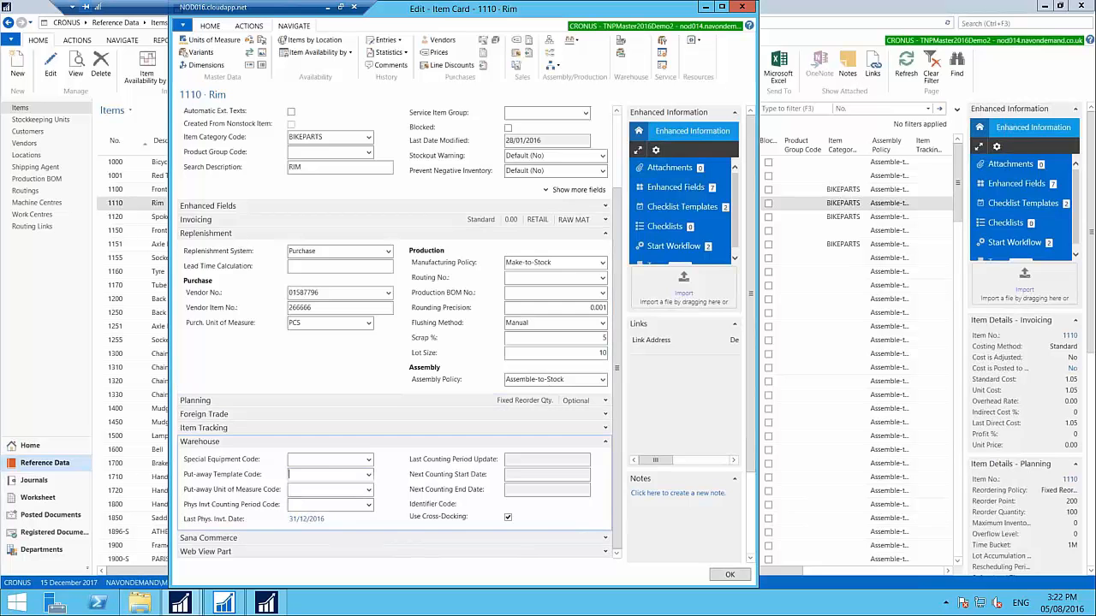
Open the Rim's stockkeeping unit list and close it again.
scroll(611, 129, up, 3)
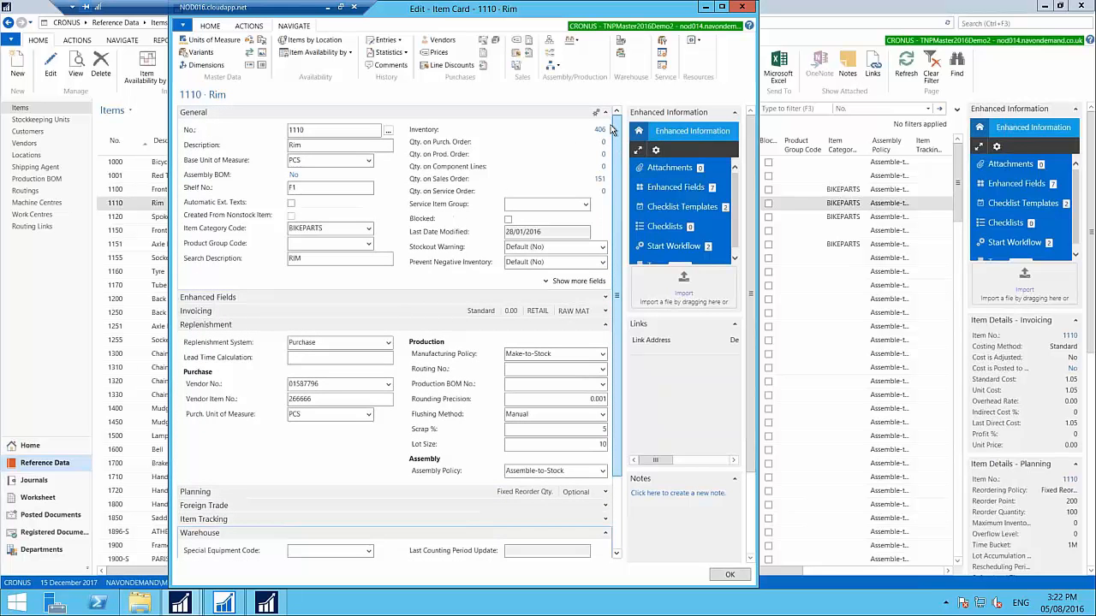
click(623, 56)
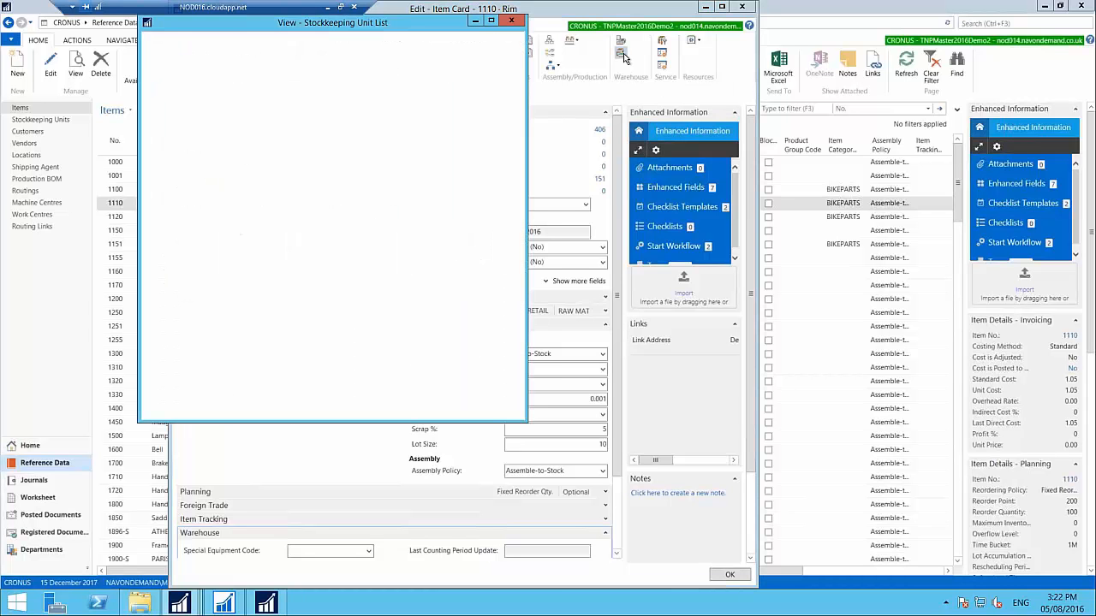
click(511, 21)
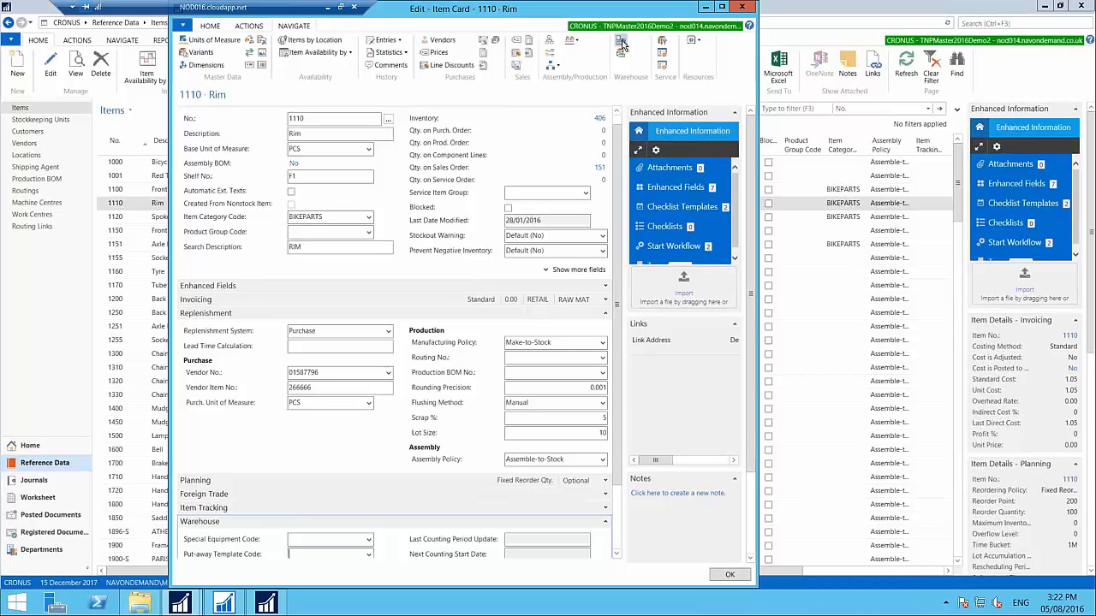
Open the Rim's bin contents and add the Zone Code and Bin Type Code columns to the shown columns.
click(622, 45)
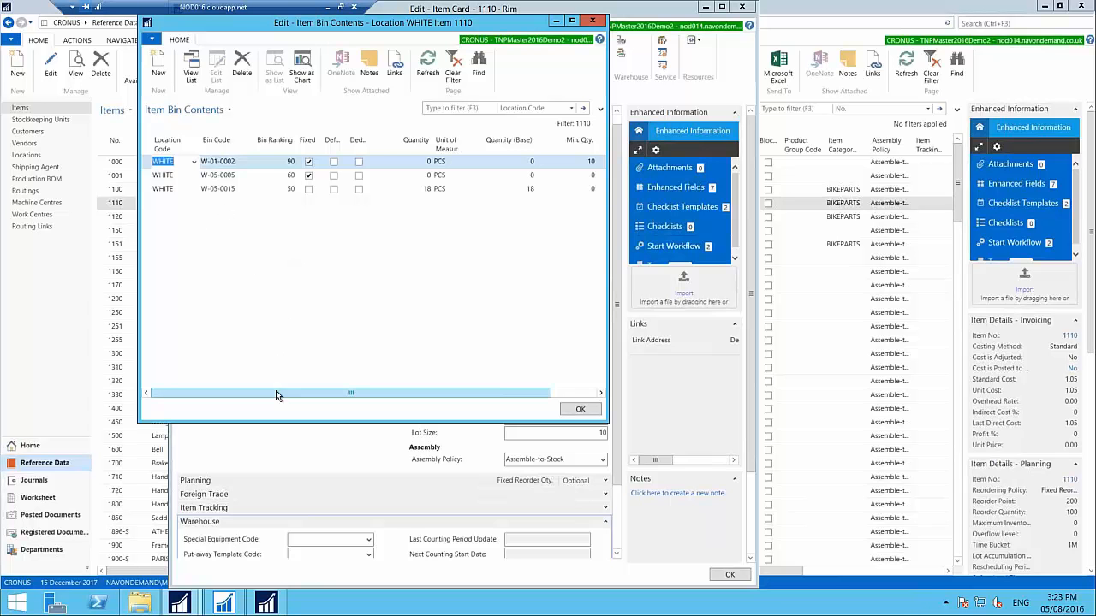
mouse_move(274, 392)
mouse_down()
mouse_move(421, 398)
mouse_move(274, 391)
mouse_up()
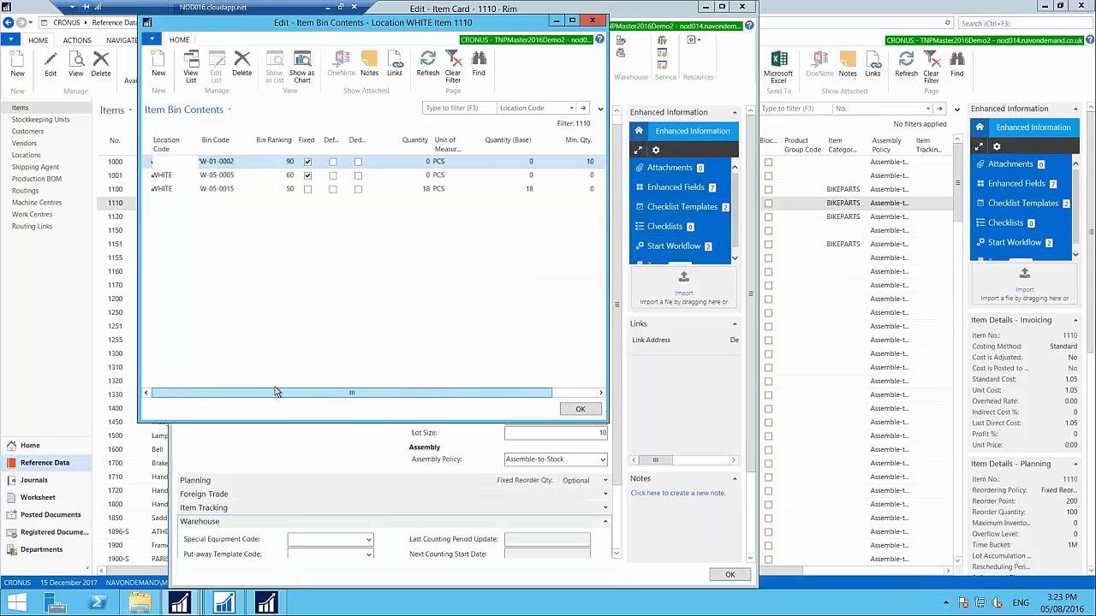
right_click(227, 151)
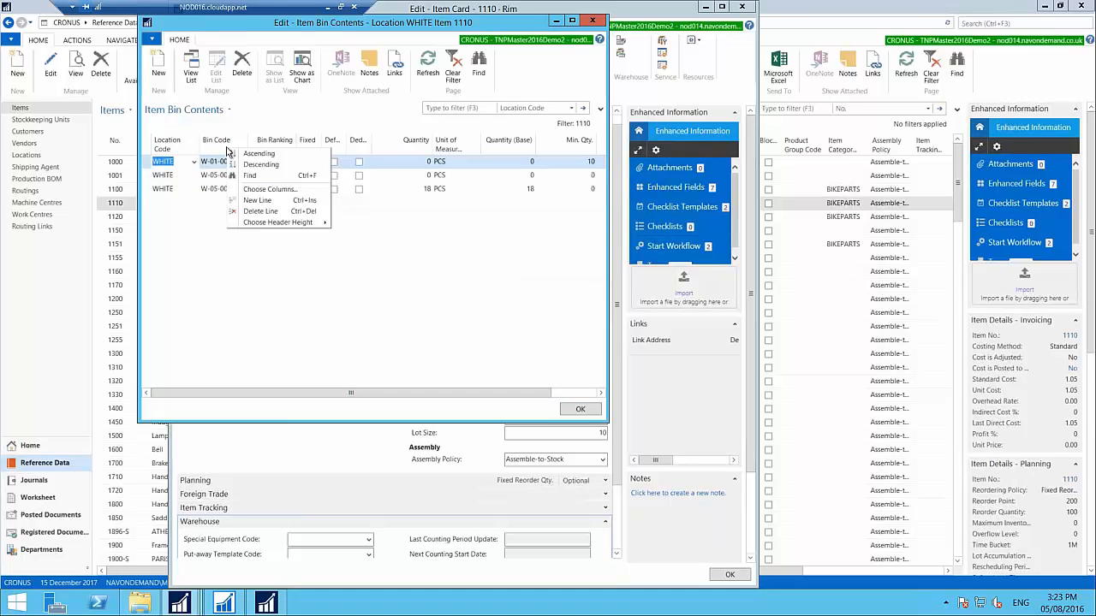
click(262, 190)
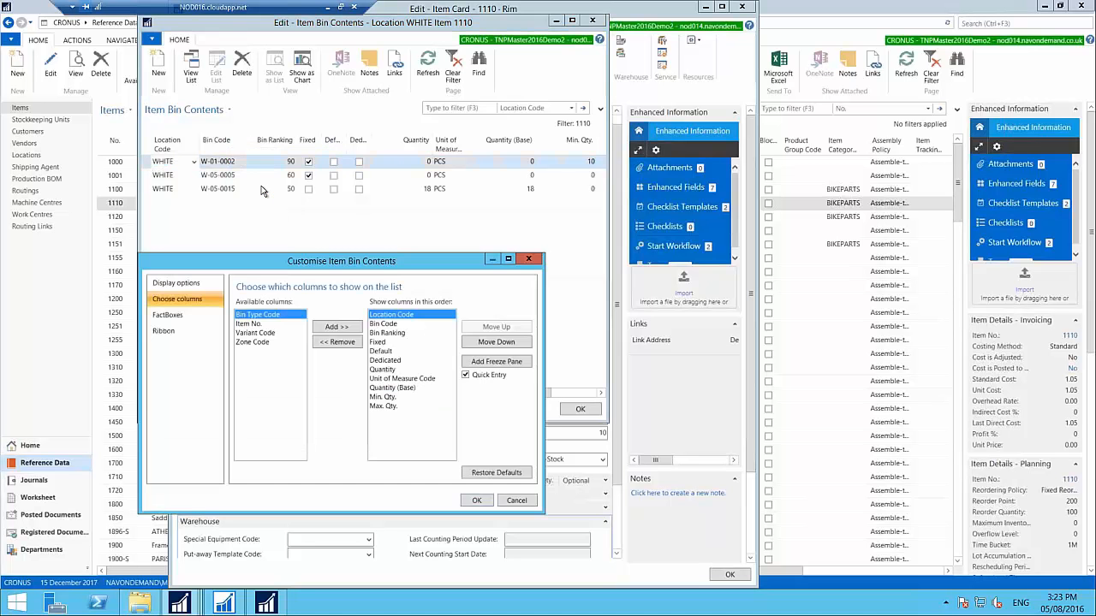
click(261, 342)
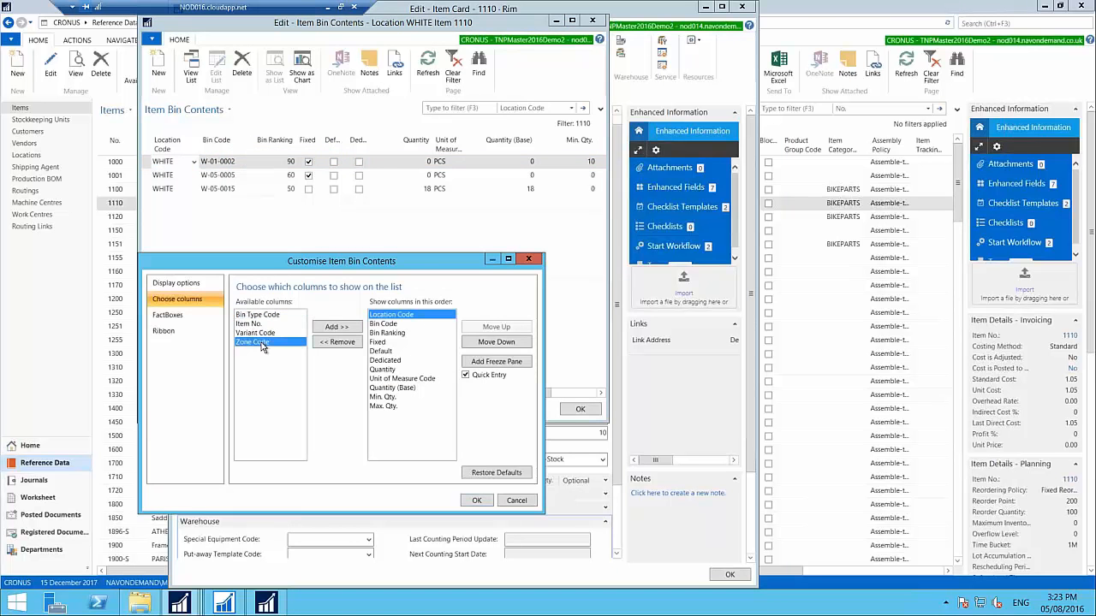
click(339, 329)
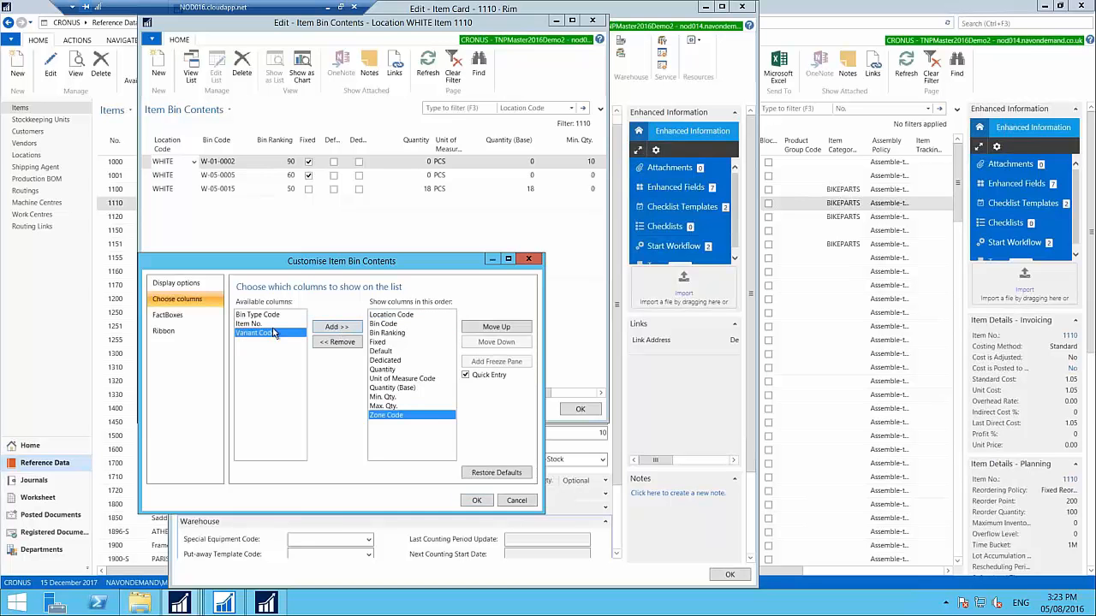
click(321, 328)
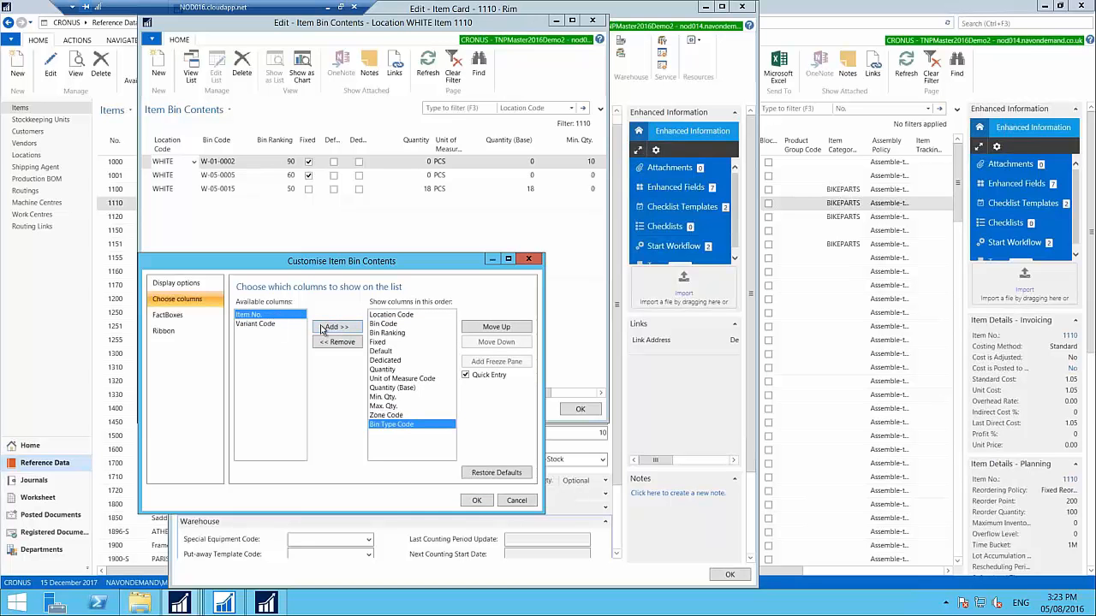
Move the Zone Code column to the first place in the column order, ahead of Location Code.
click(410, 415)
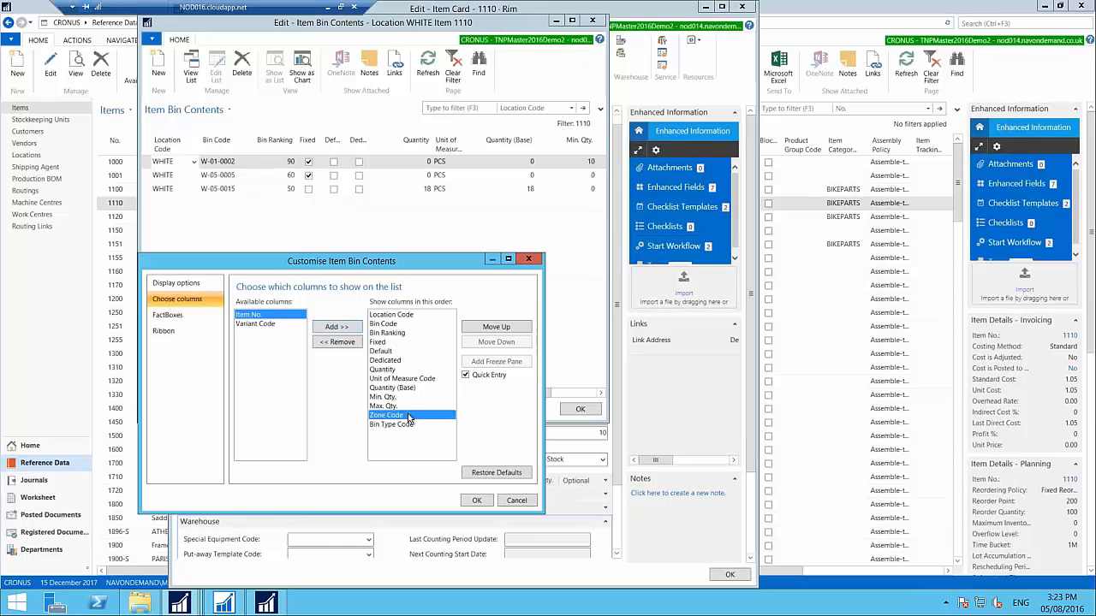
click(493, 330)
click(492, 330)
click(492, 330)
click(492, 330)
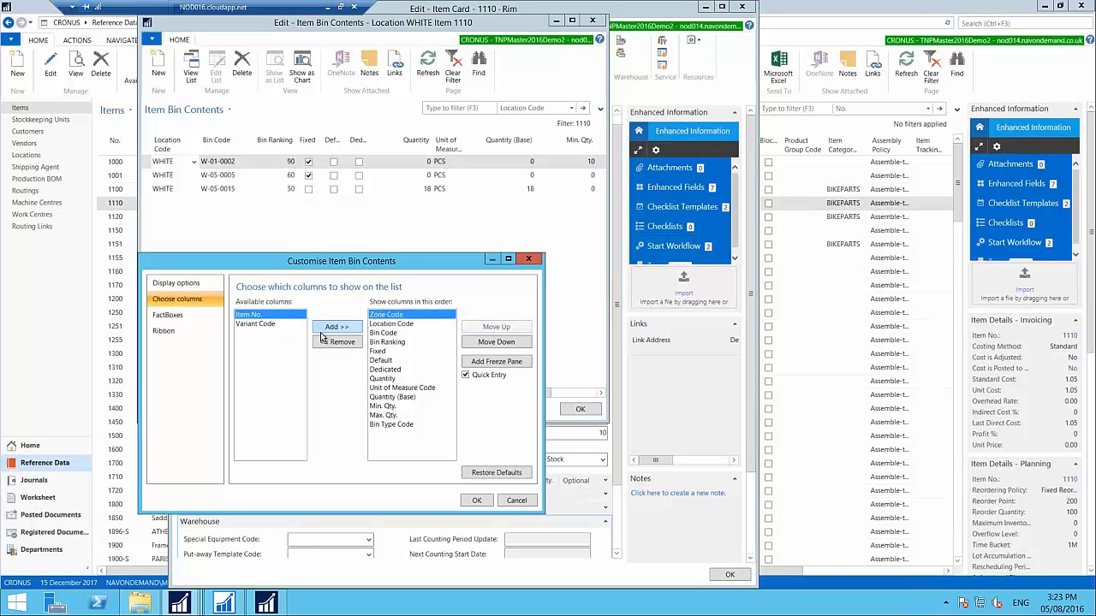
Move the Bin Type Code column up between Location Code and Bin Code, and apply the column layout.
click(402, 425)
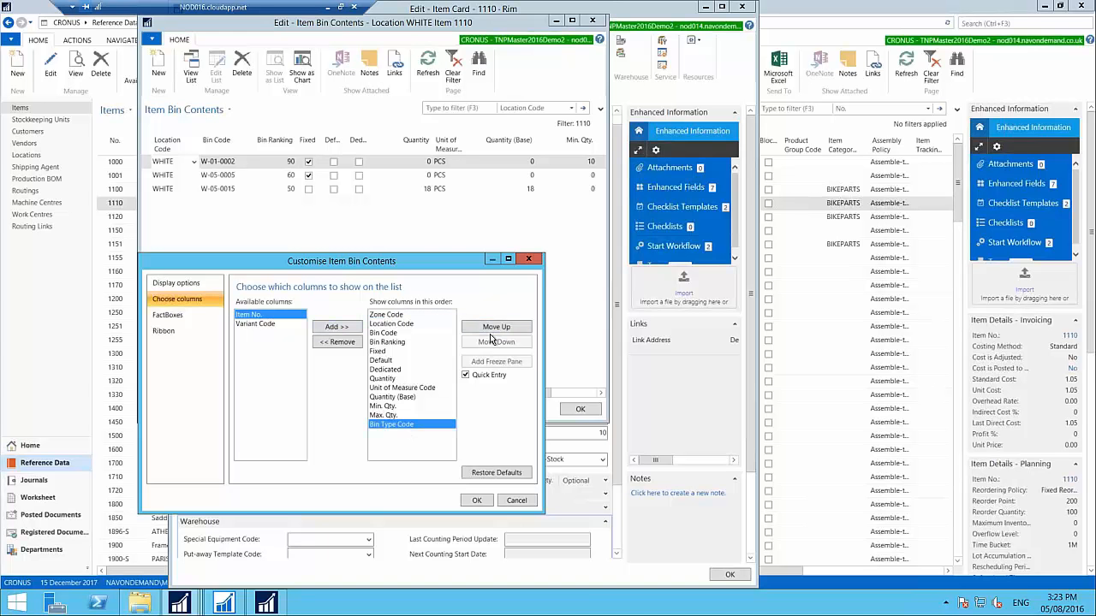
click(492, 330)
click(492, 329)
click(492, 330)
click(493, 330)
click(492, 329)
click(492, 330)
click(492, 330)
click(492, 330)
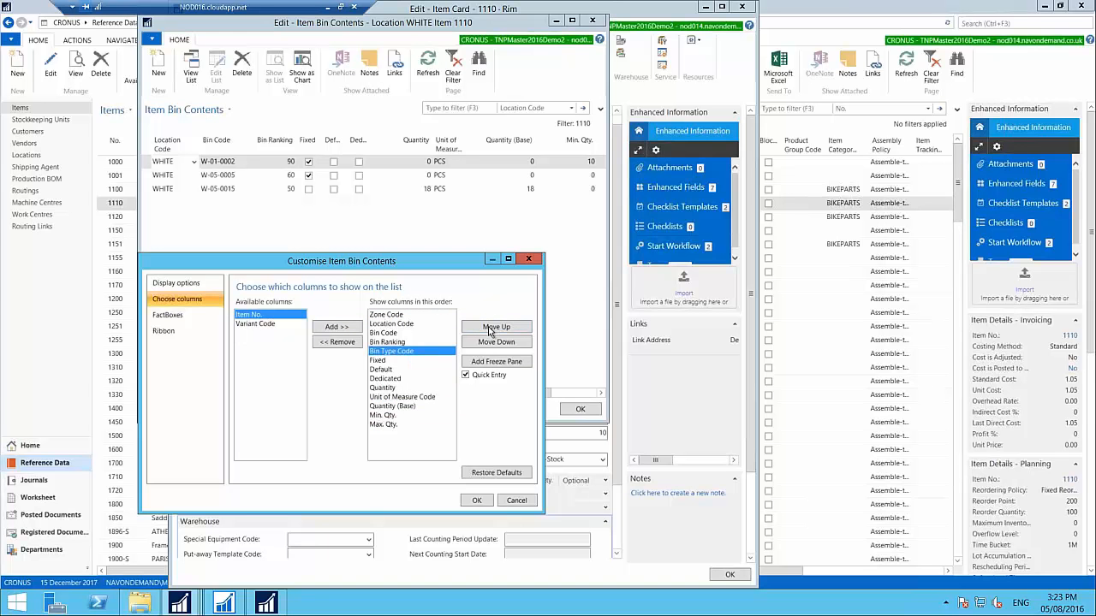
click(492, 330)
click(492, 330)
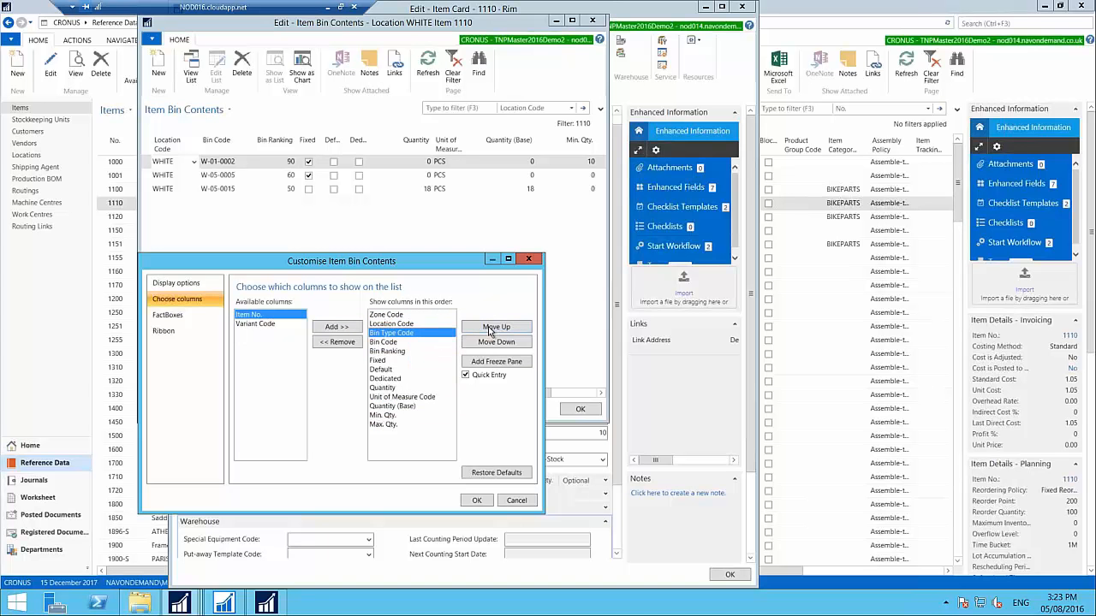
click(476, 501)
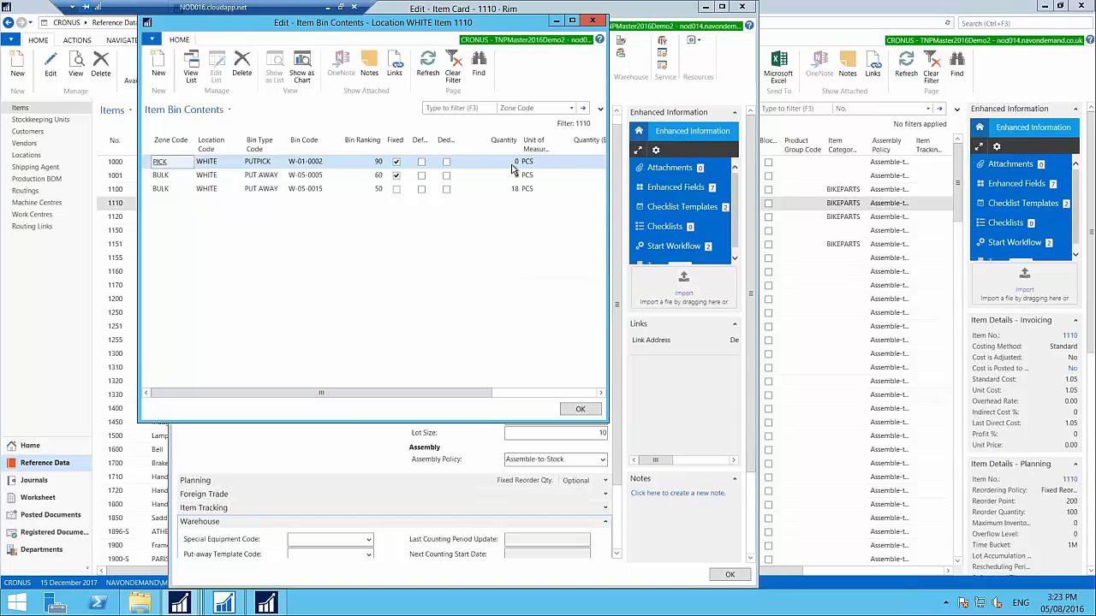
Review the Rim's bin contents in location WHITE, including the minimum and maximum quantities, and close the list.
drag(413, 392, 551, 389)
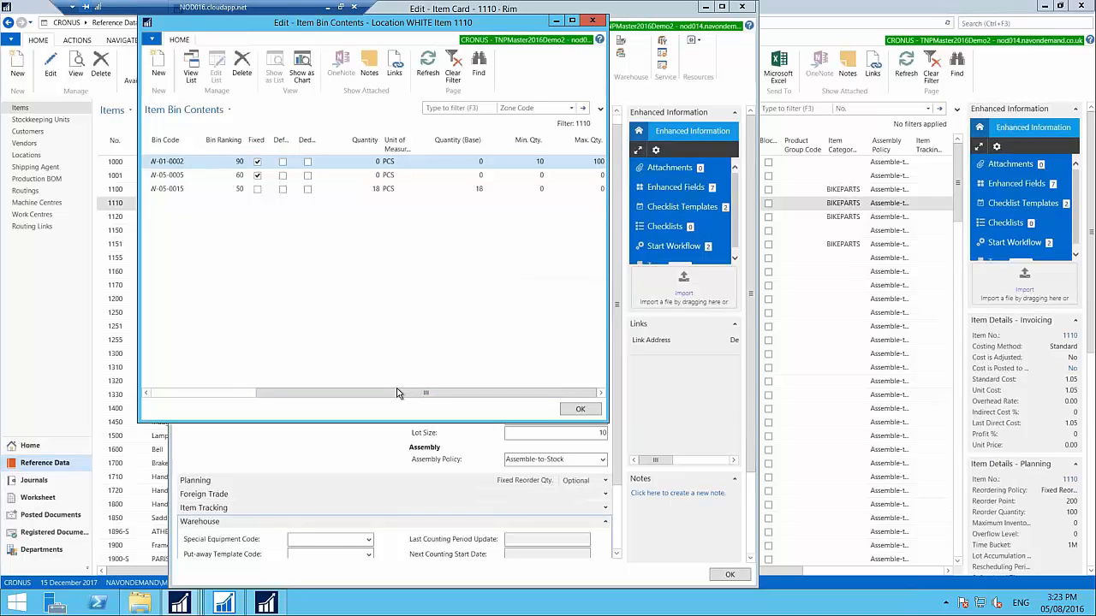
drag(387, 395, 283, 392)
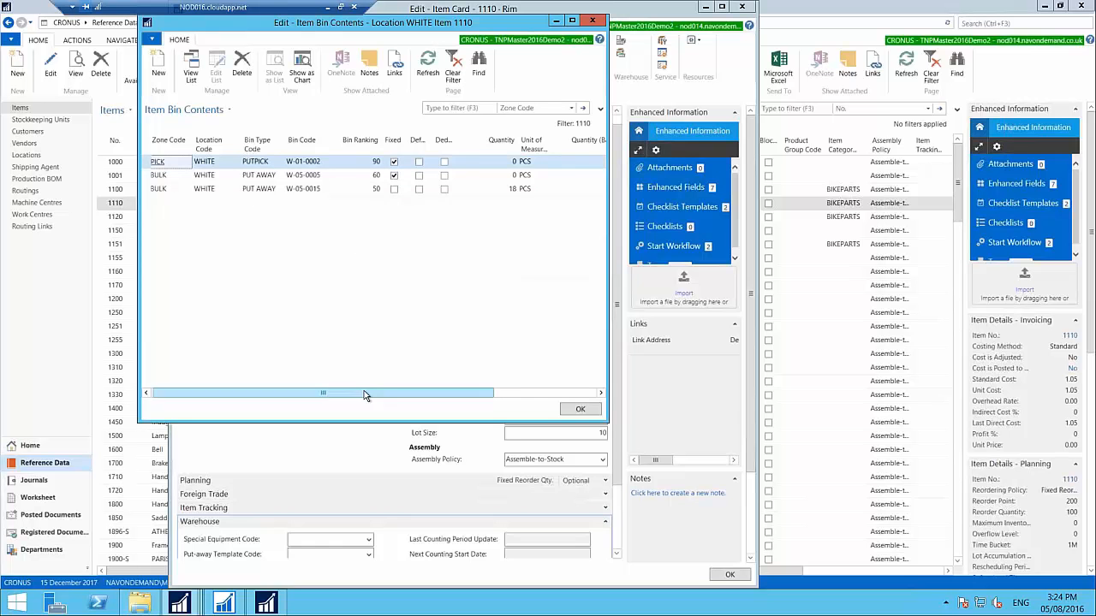
drag(364, 391, 397, 391)
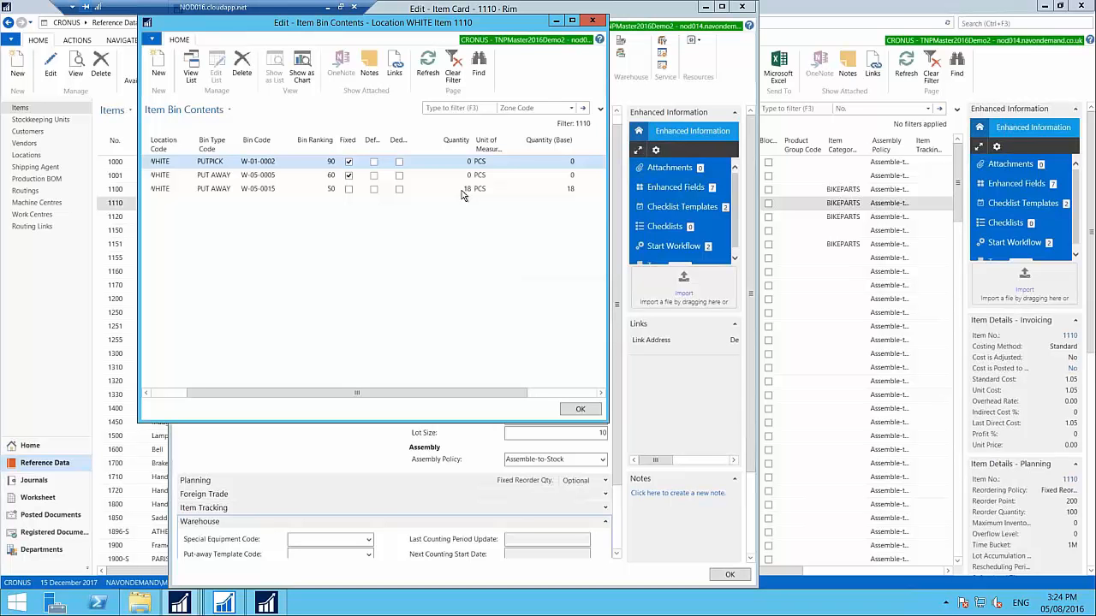
click(592, 20)
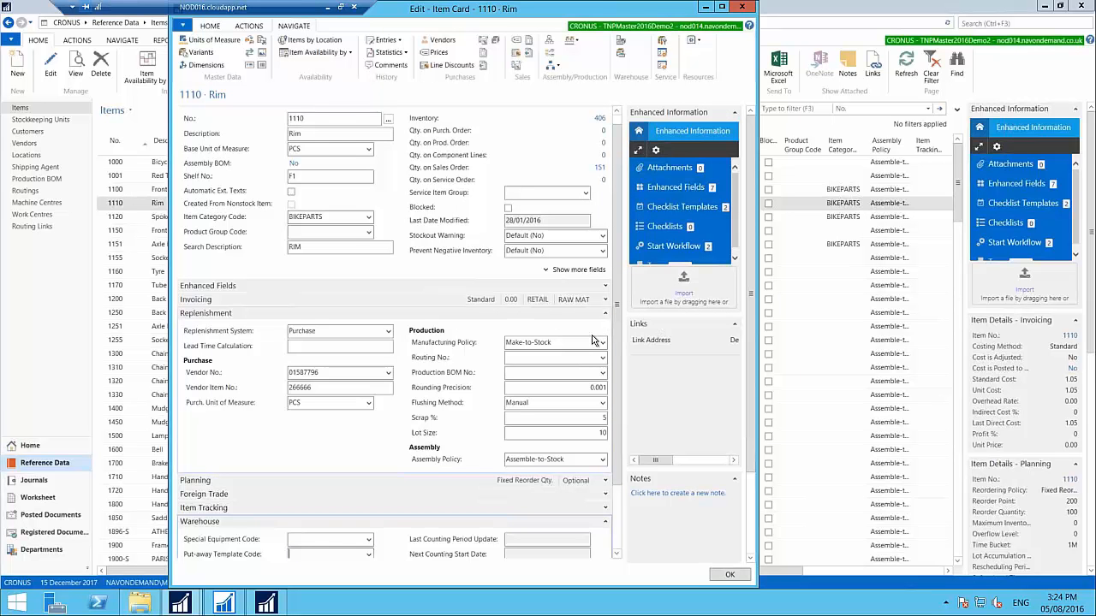
Open the orders of the Rim's vendor, Custom Metals Incorporated, from the full vendor list and create a new purchase order.
click(384, 375)
click(387, 376)
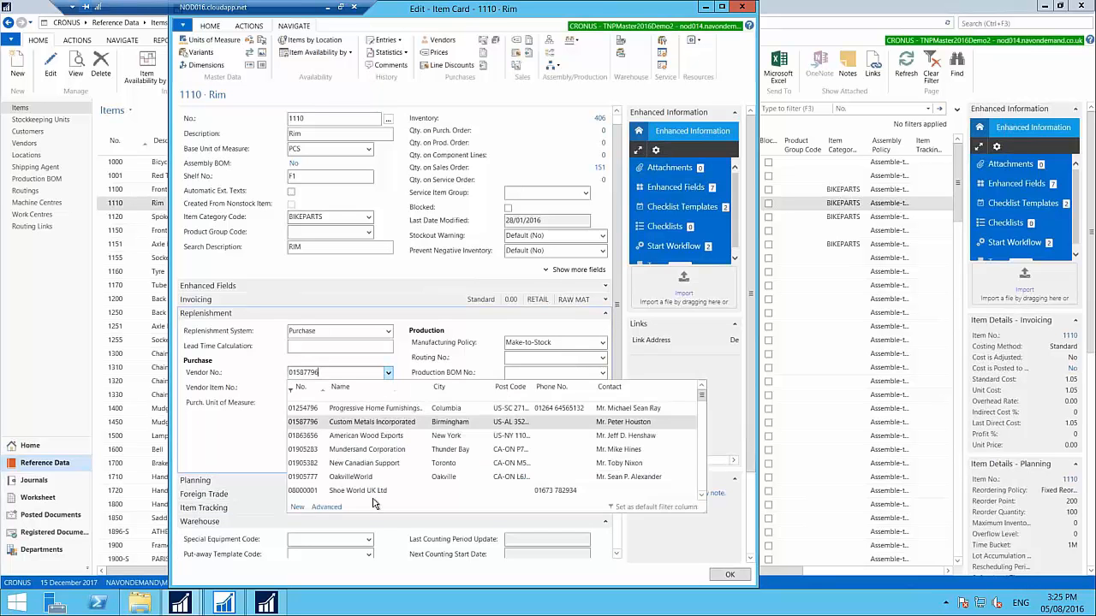
click(330, 508)
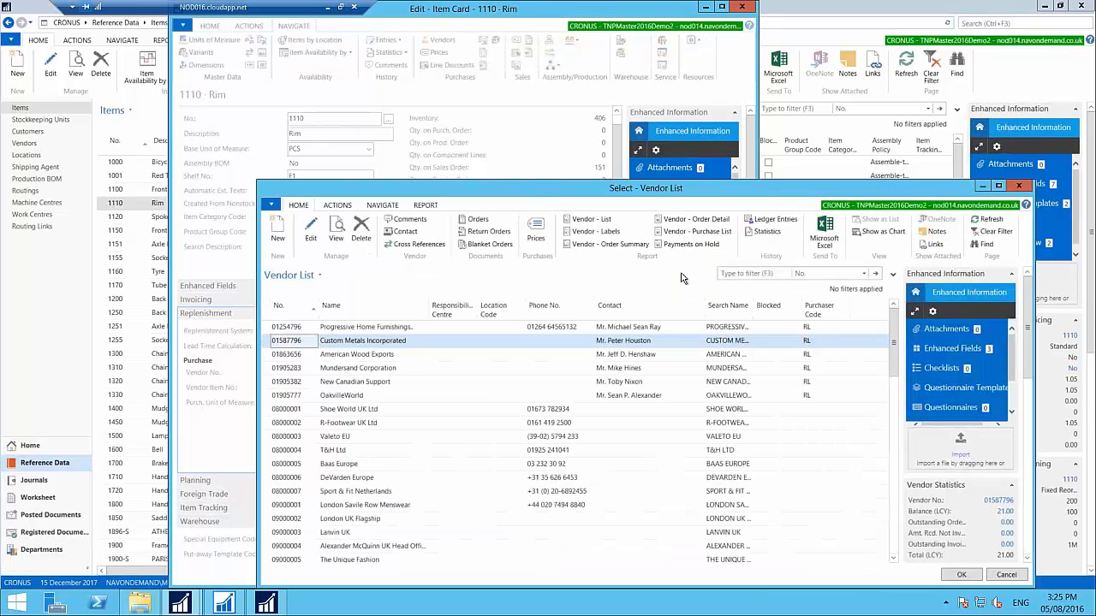
click(477, 222)
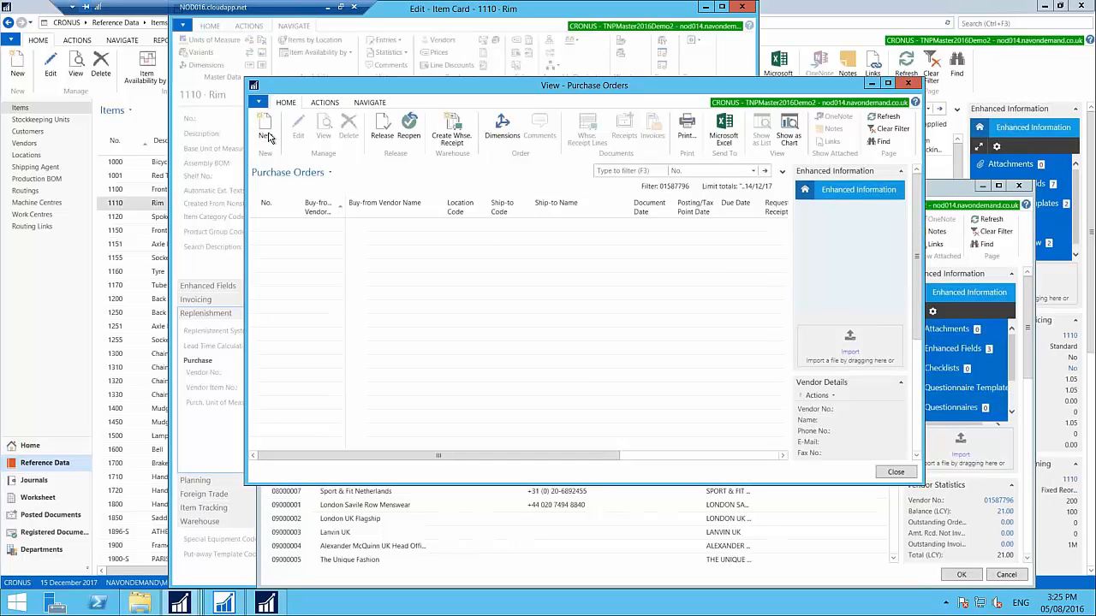
click(265, 134)
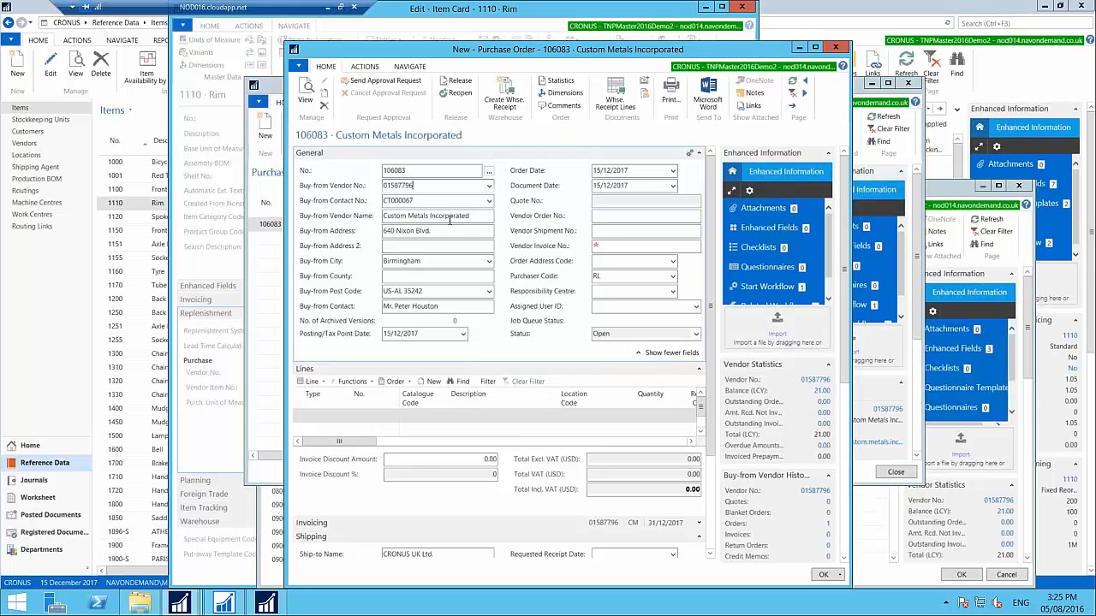
Add a purchase order line of type Item for item 1110 Rim.
click(322, 416)
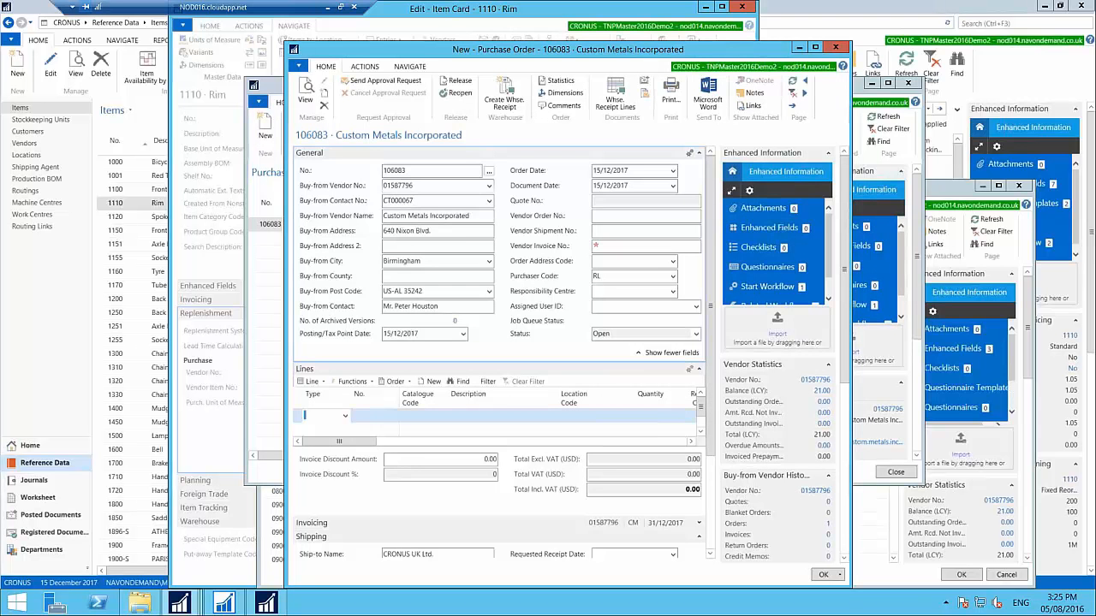
click(345, 416)
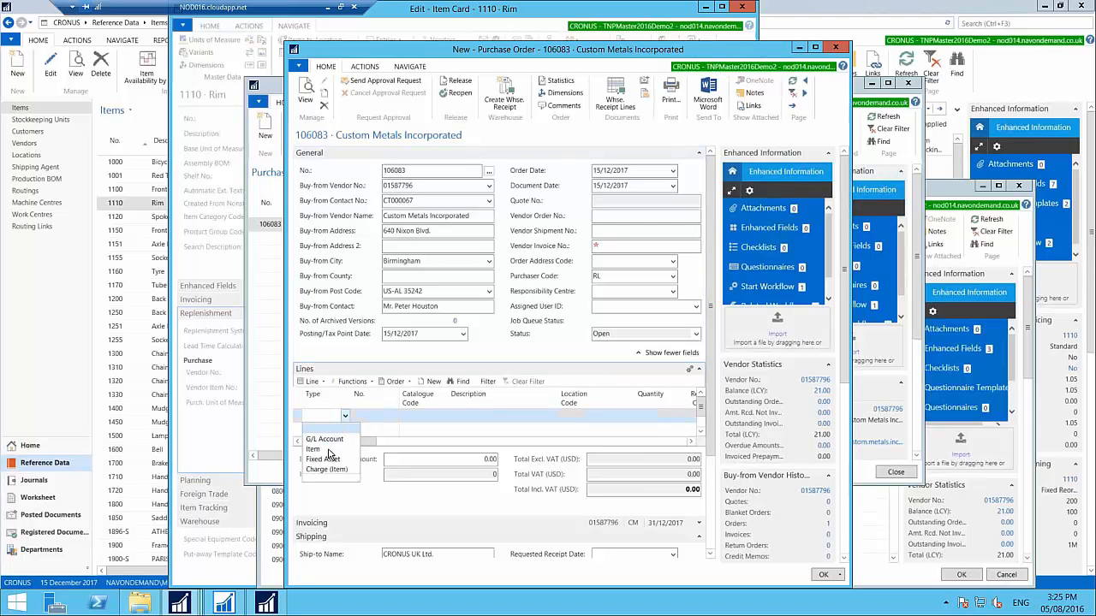
click(334, 455)
key(Tab)
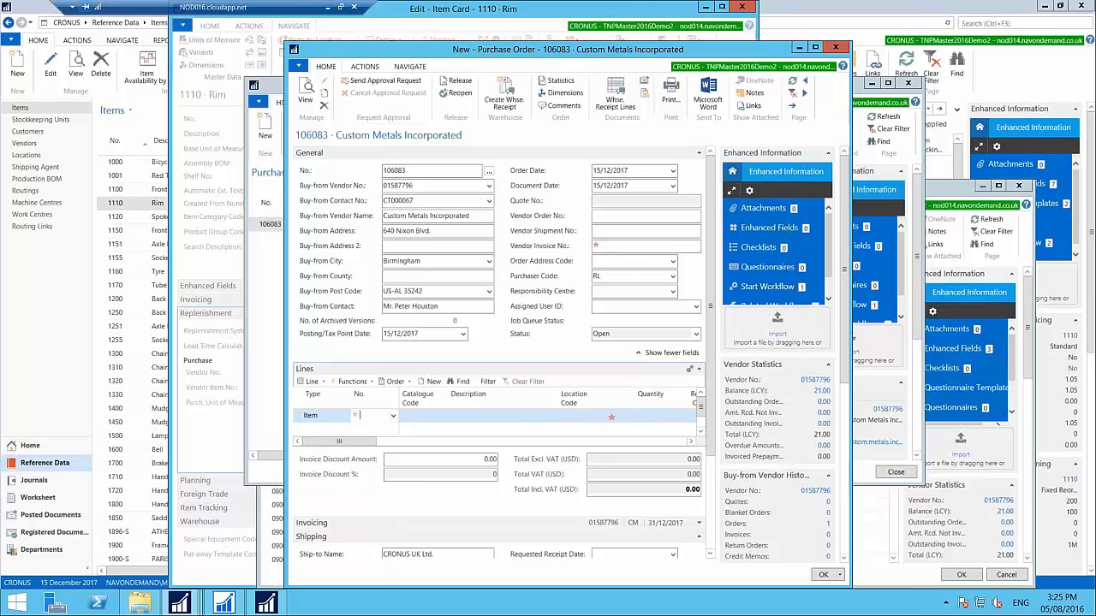
click(393, 417)
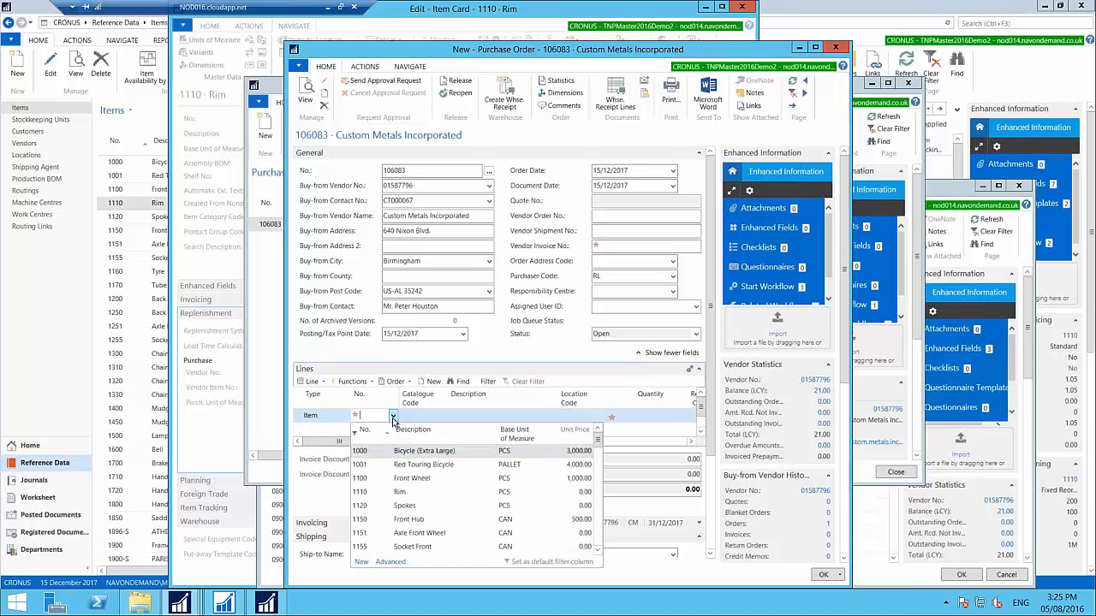
click(372, 491)
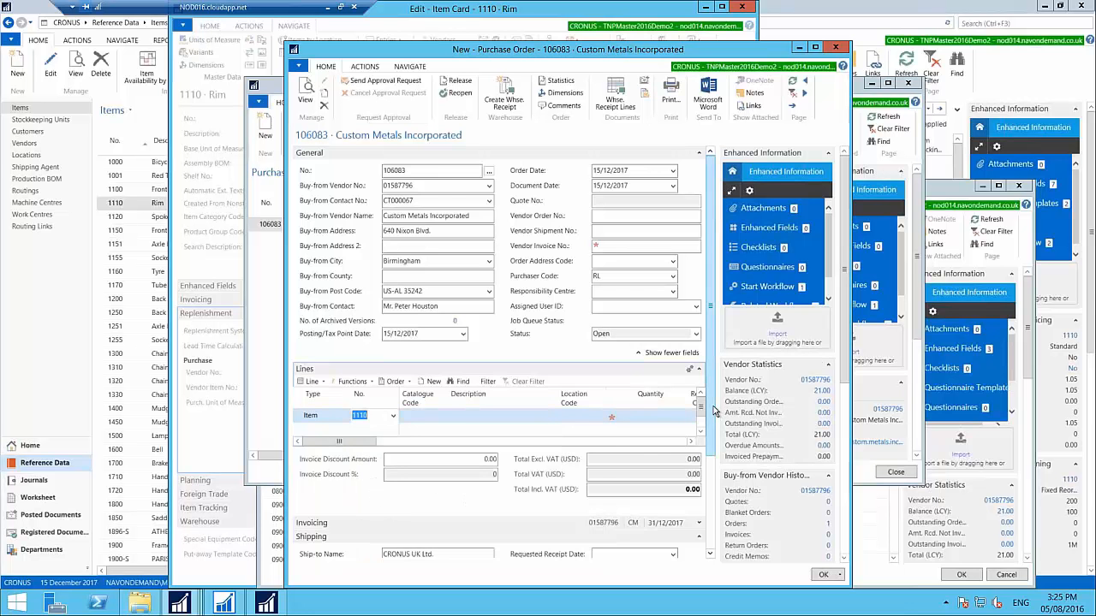
Set the purchase order's shipping Location Code to WHITE.
scroll(718, 463, down, 1)
scroll(717, 463, down, 3)
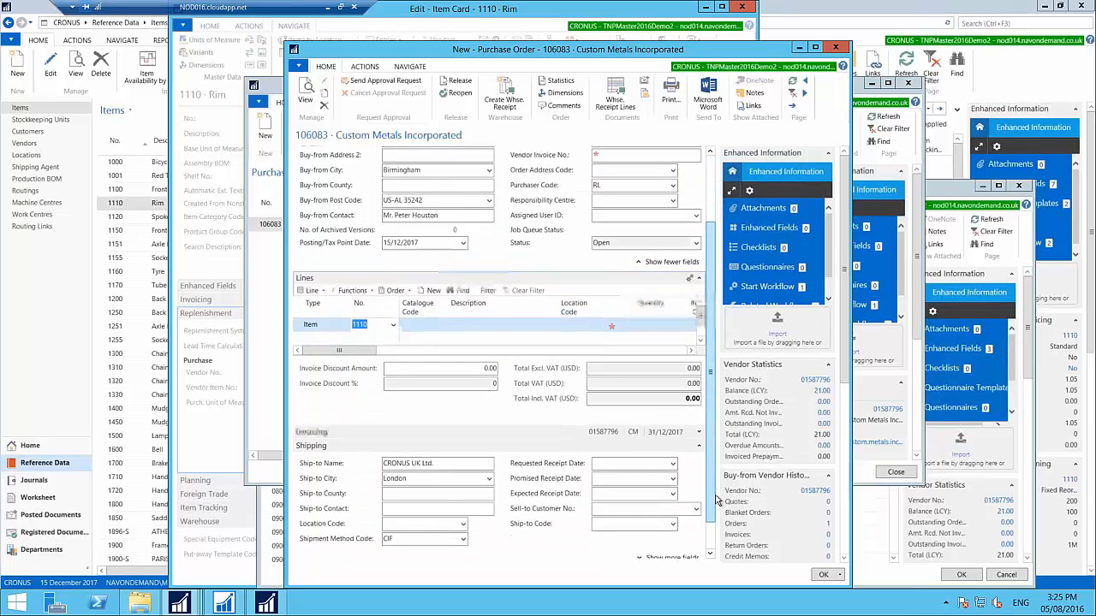
scroll(718, 499, down, 1)
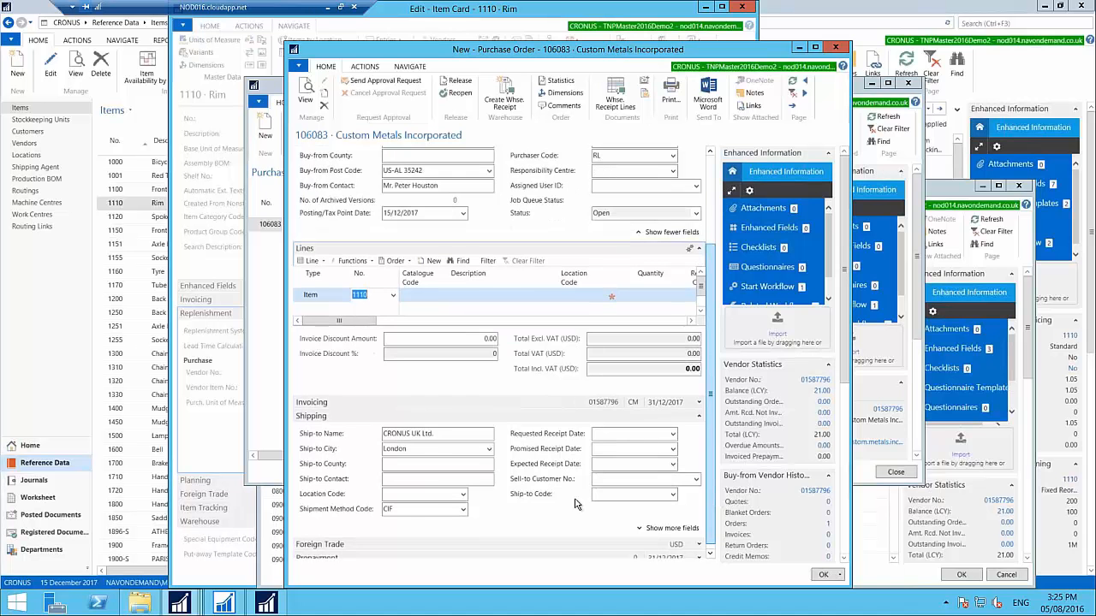
click(463, 497)
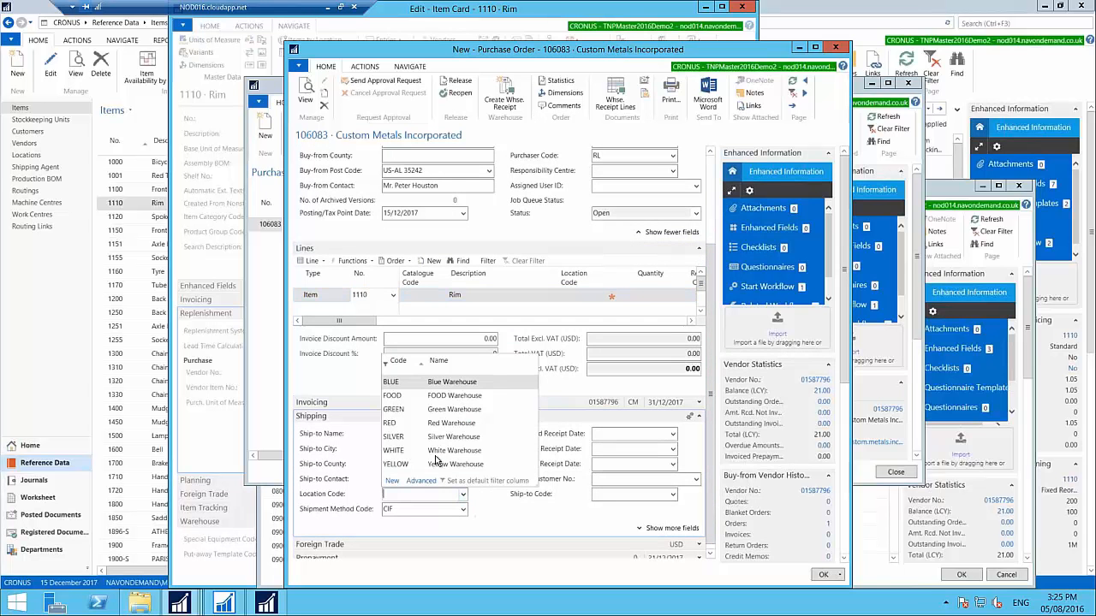
click(407, 451)
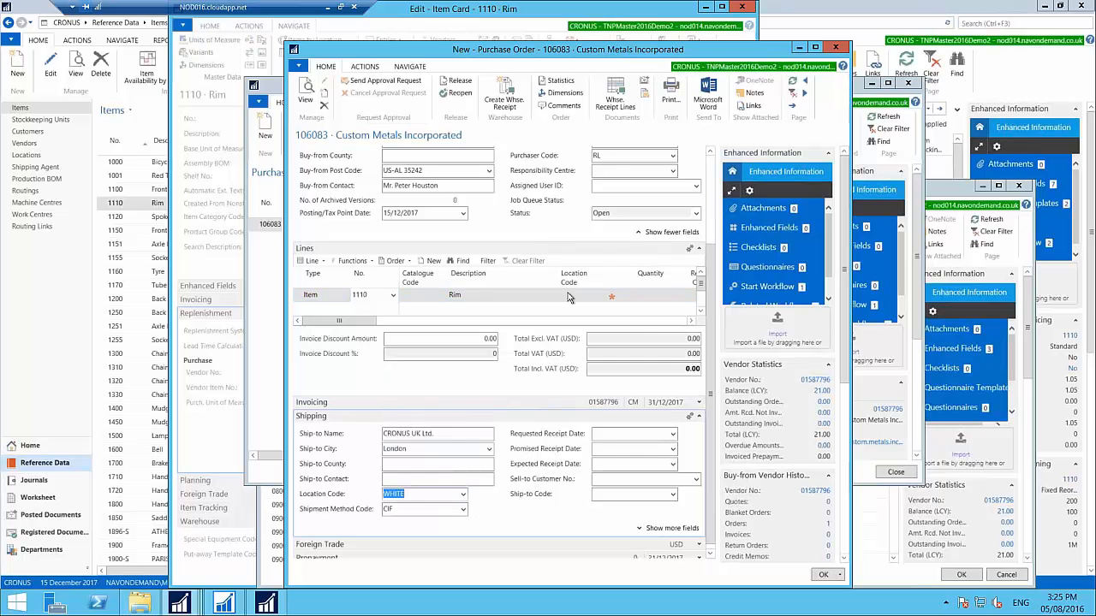
click(657, 342)
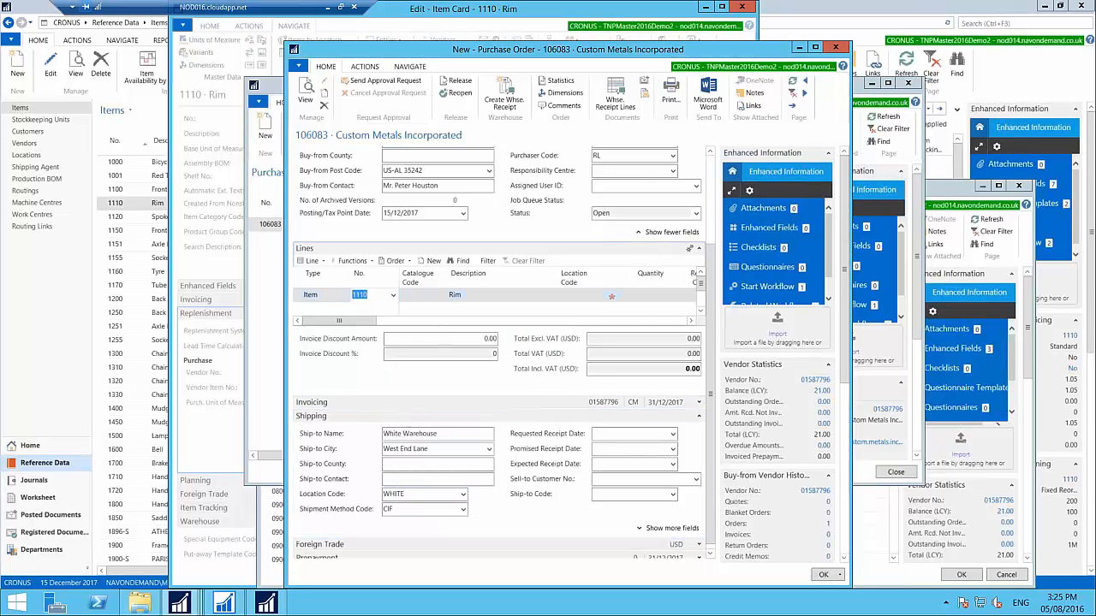
Set the Rim line's location to WHITE and its quantity to 20, and release the purchase order.
click(566, 296)
click(602, 296)
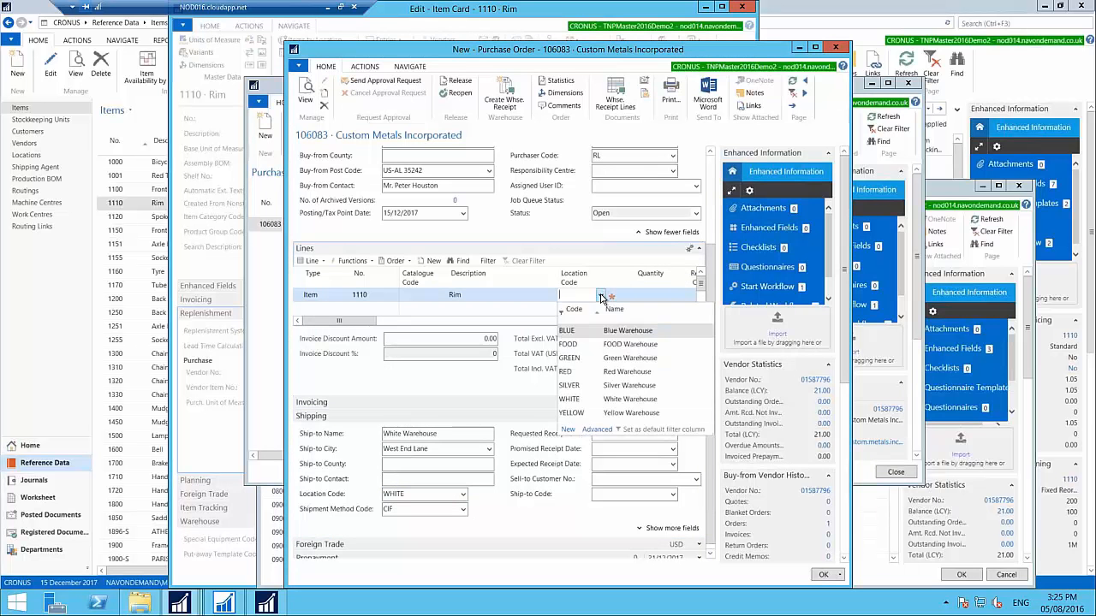
click(577, 399)
click(659, 295)
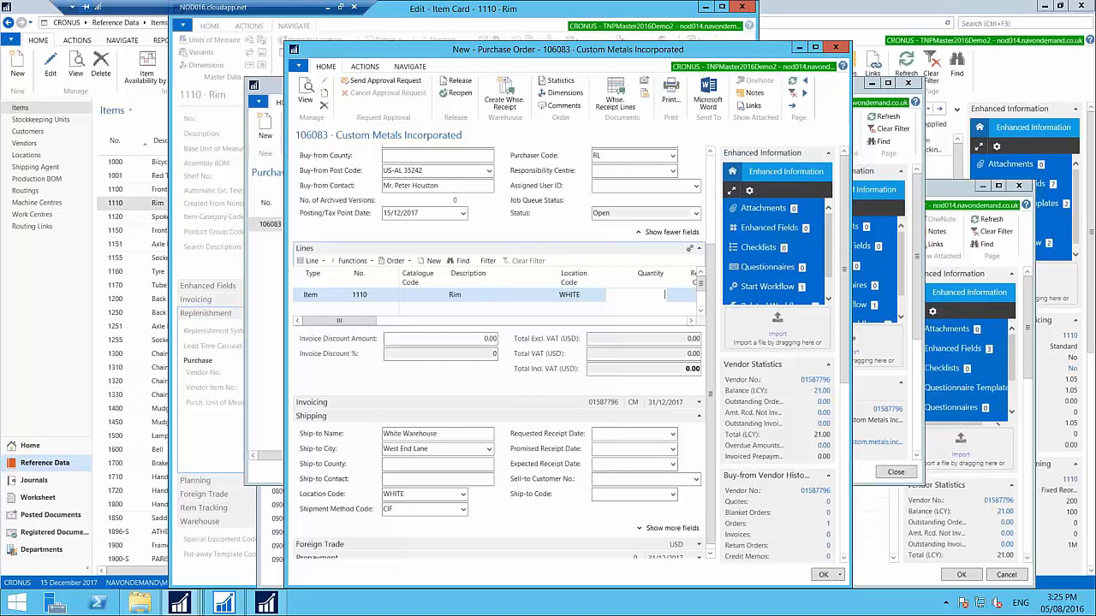
text(20)
key(Tab)
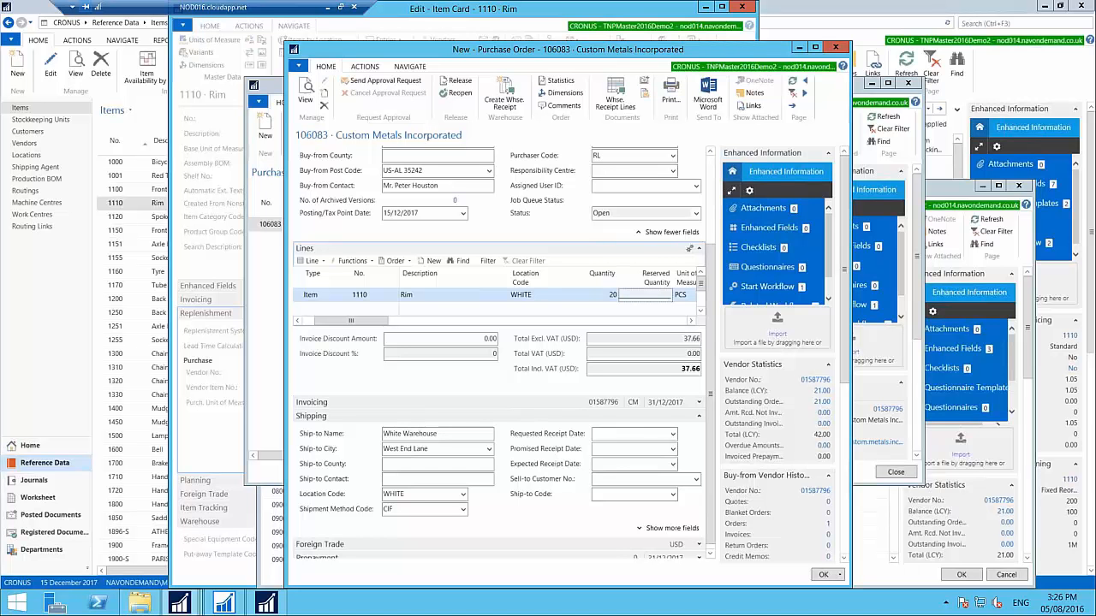
click(459, 81)
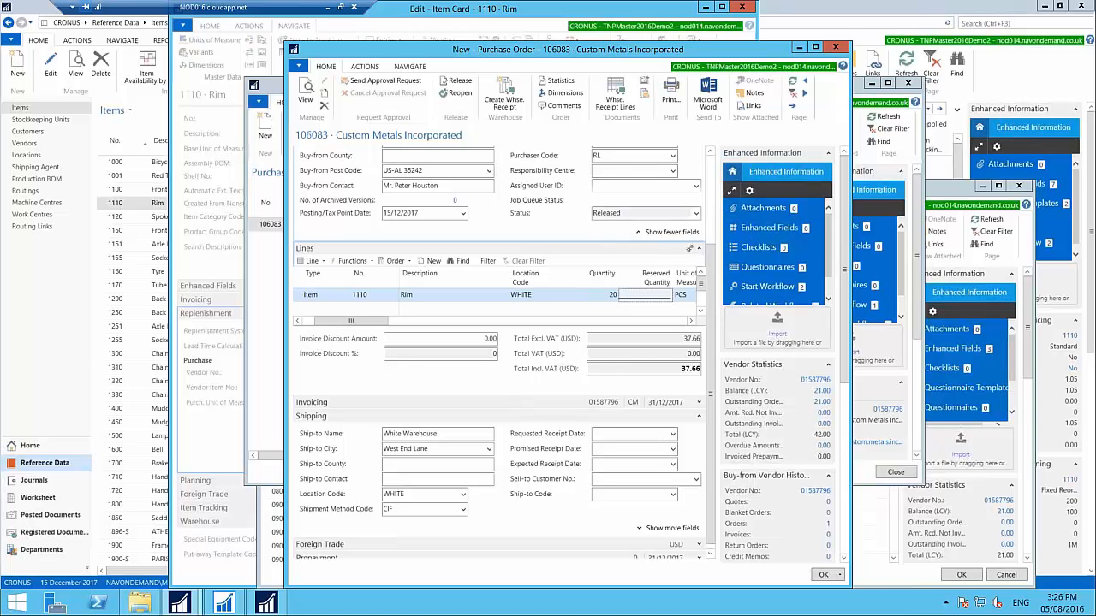
Create a warehouse receipt from the released purchase order for the Rims.
click(365, 67)
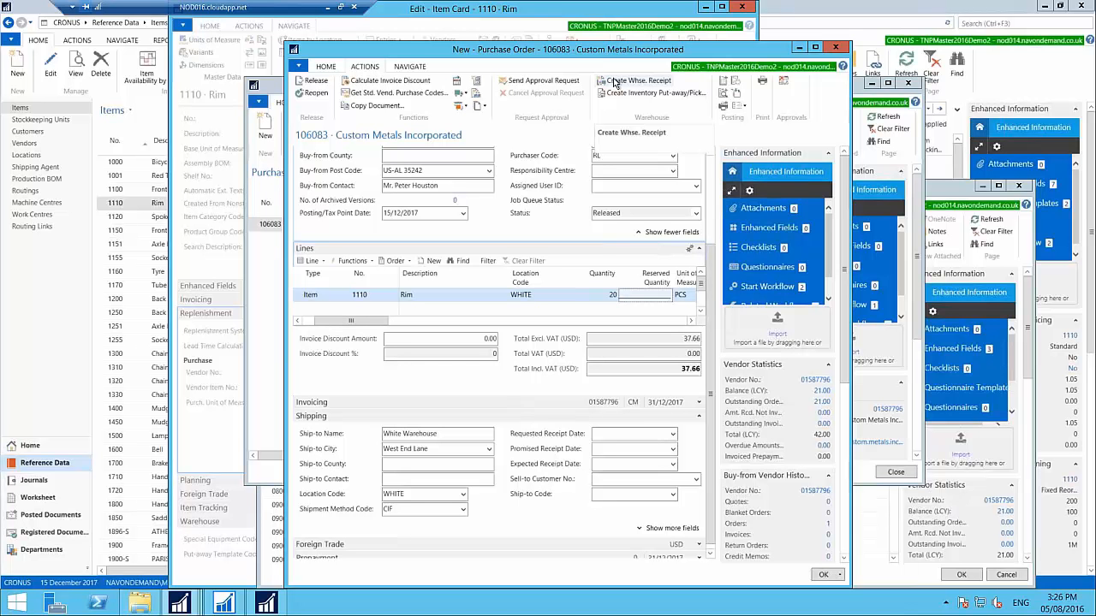
click(629, 84)
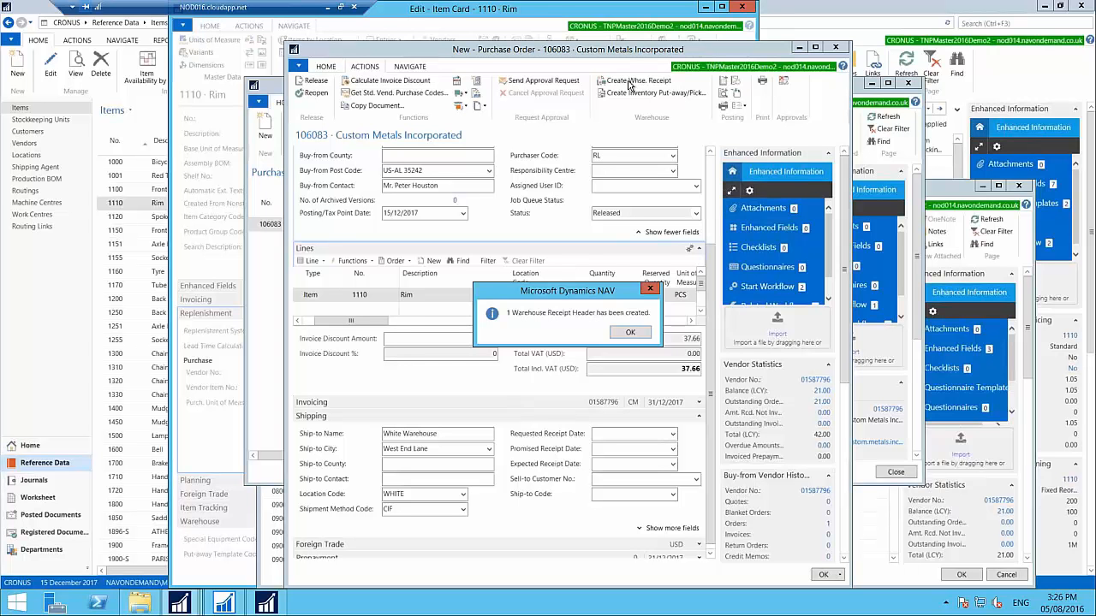
click(629, 333)
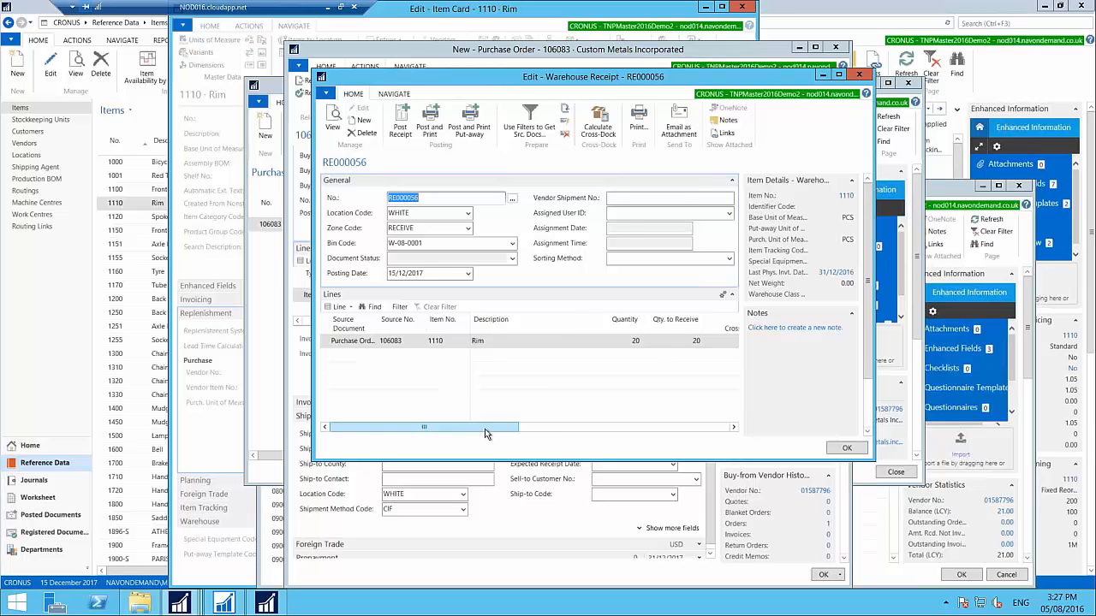
Check the Rim line's quantities on the warehouse receipt and post the receipt.
drag(484, 428, 527, 429)
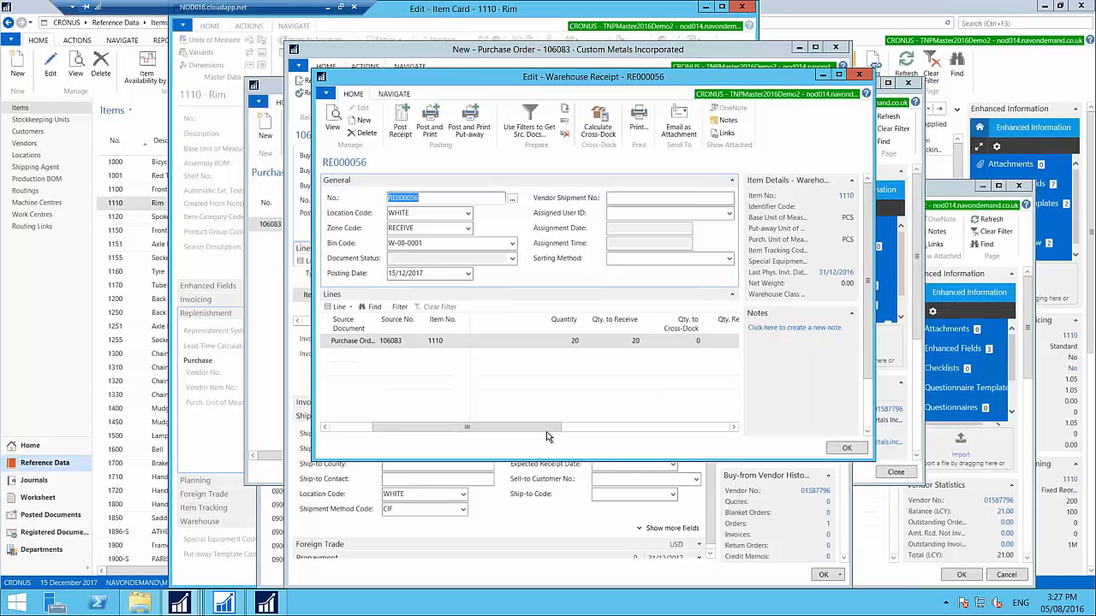
drag(540, 428, 423, 425)
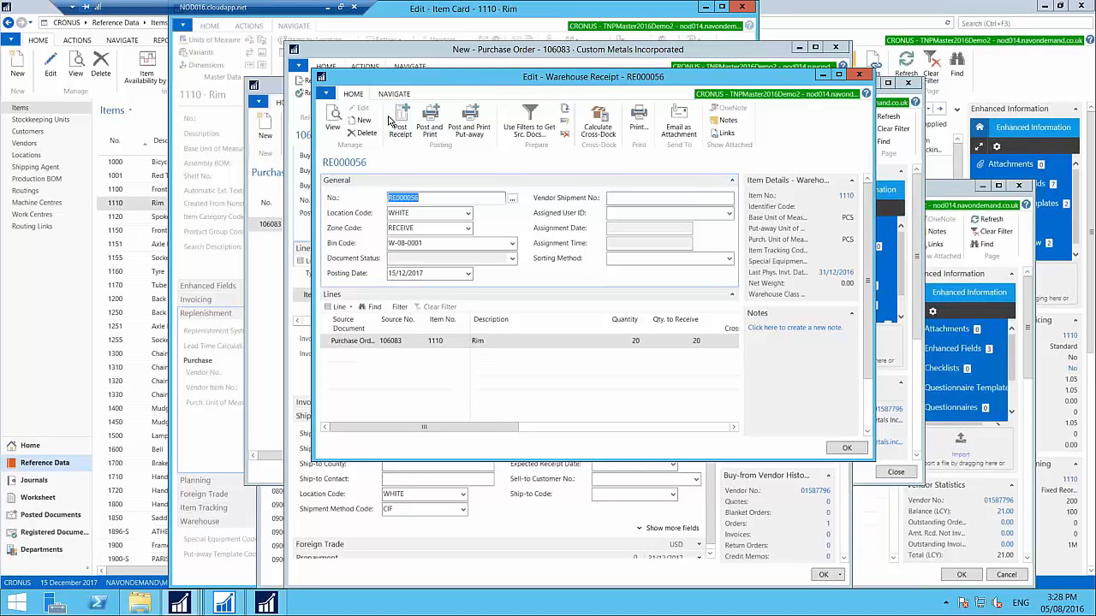
click(402, 126)
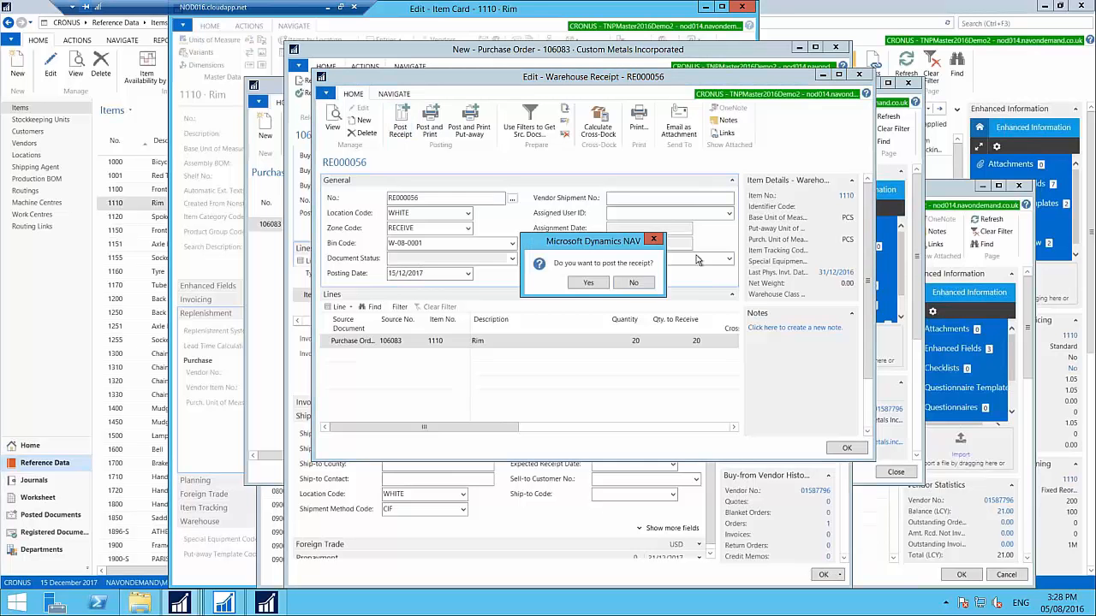
click(589, 283)
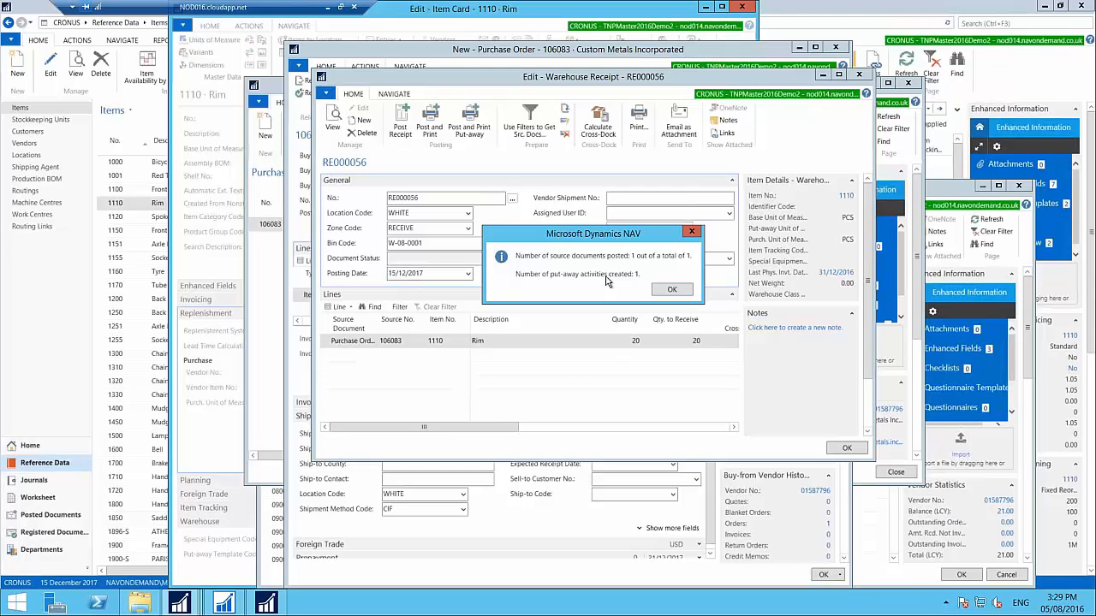
click(672, 289)
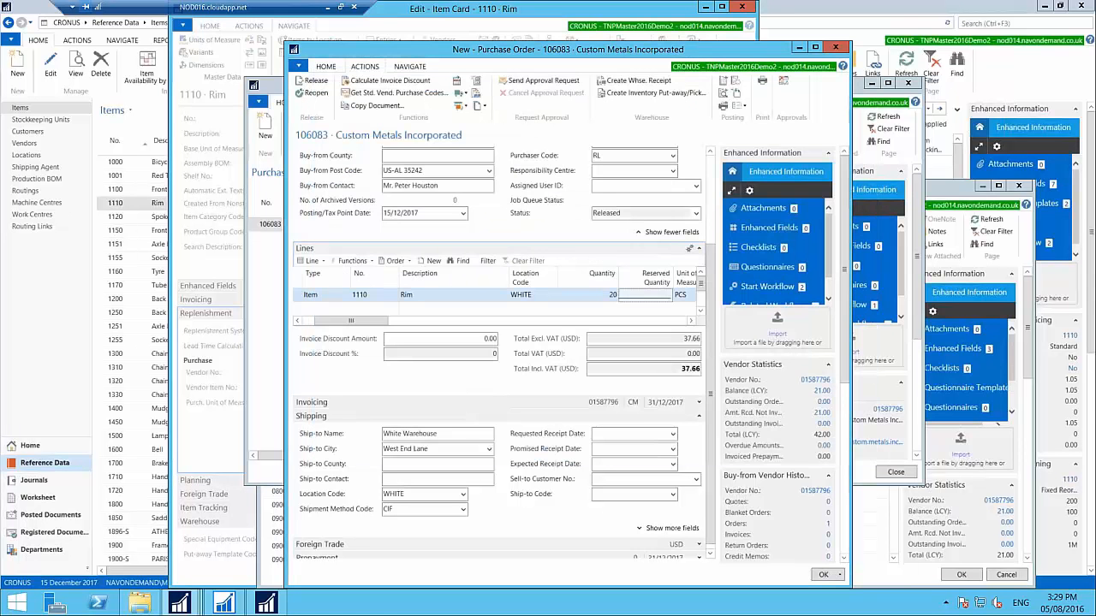
Dismiss the purchase order, purchase orders list, vendor list and Rim item card to return to the items list.
click(797, 47)
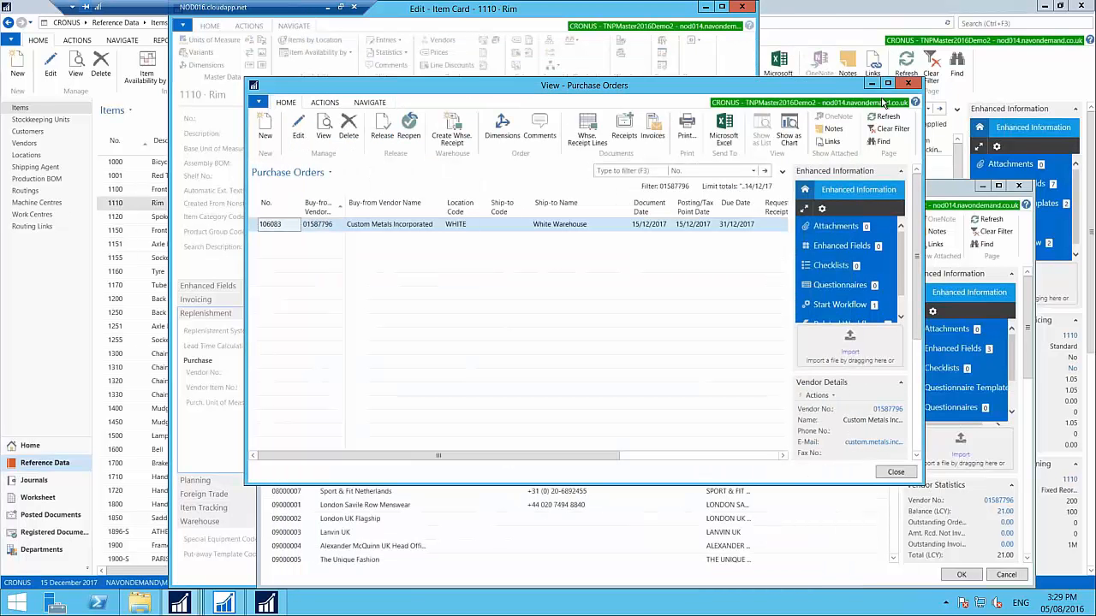
click(909, 84)
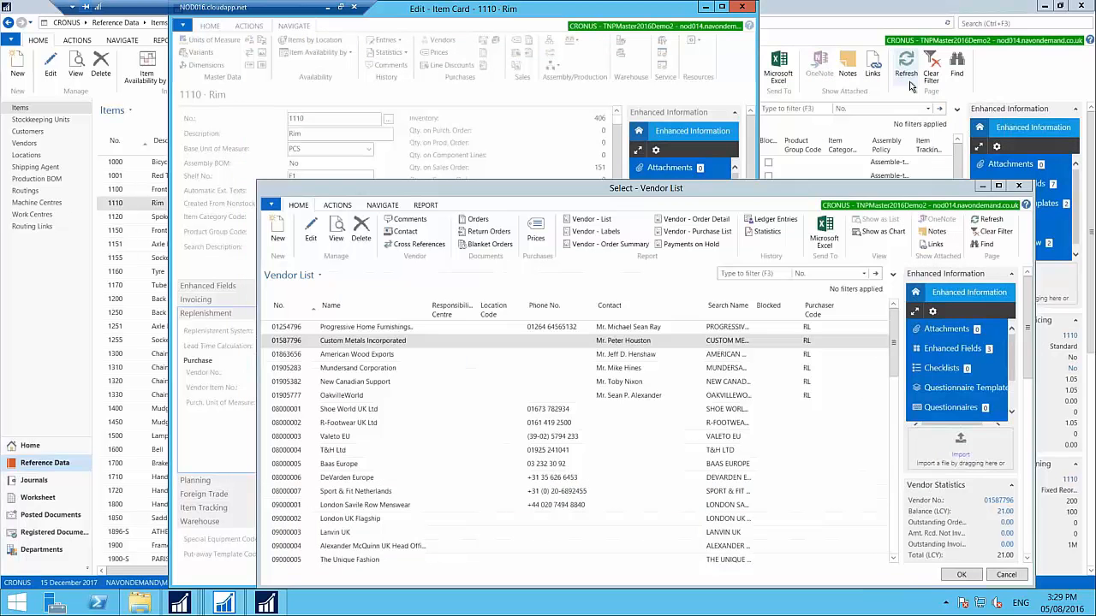
click(1021, 186)
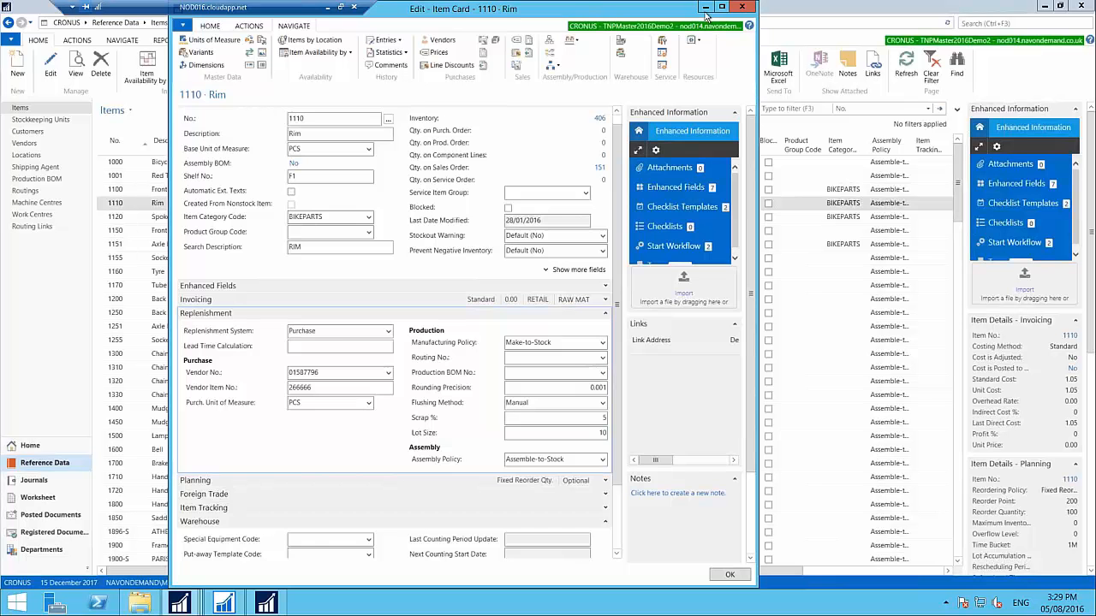
click(738, 8)
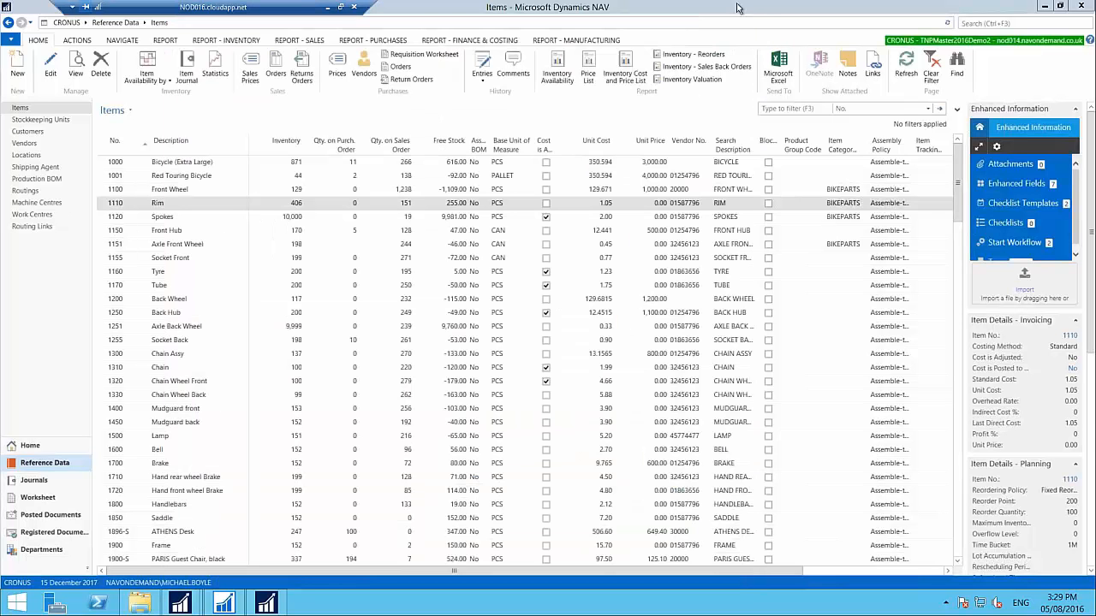
Open the last put-away in the list of all put-aways for editing.
click(29, 446)
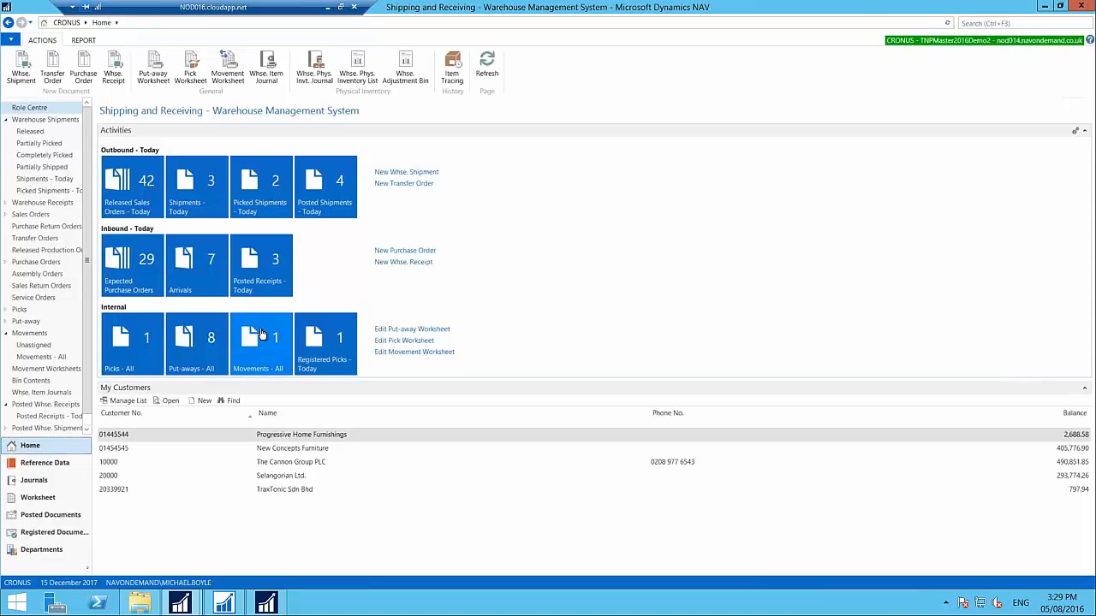
click(221, 351)
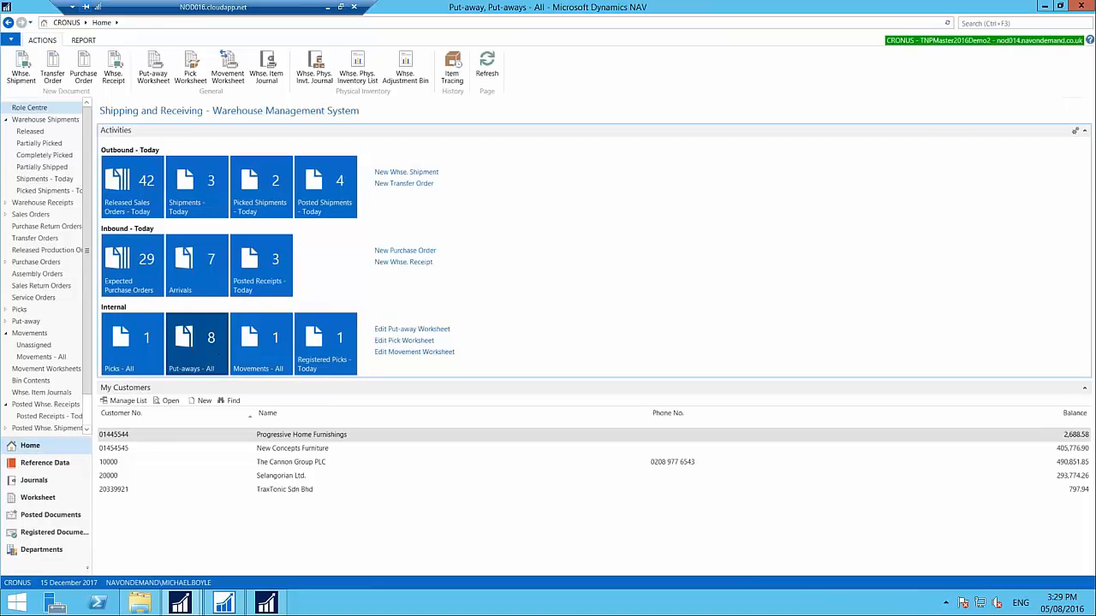
click(133, 259)
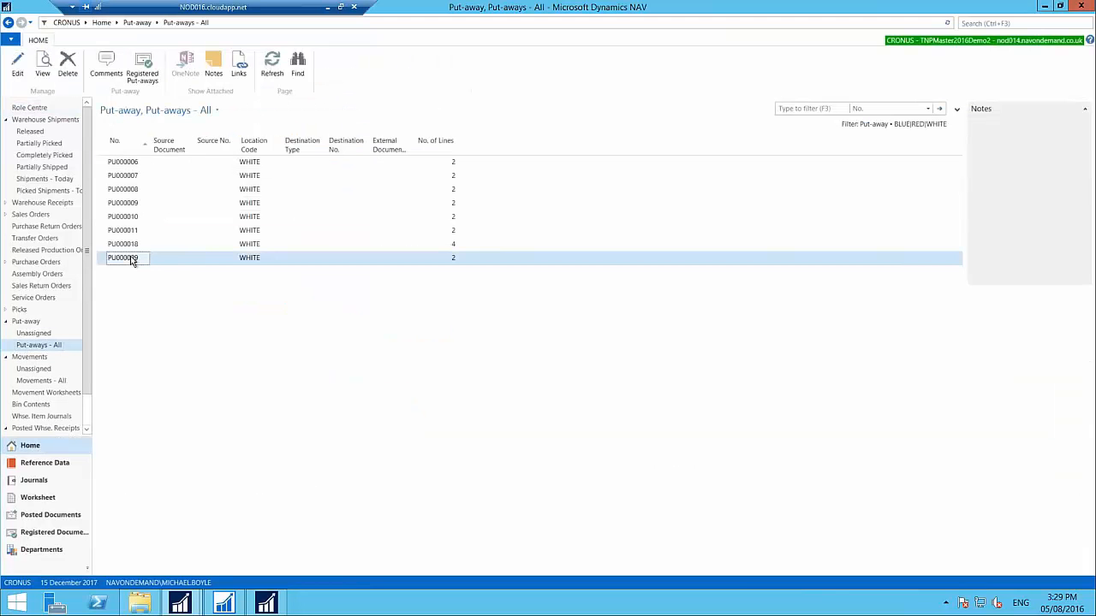
click(16, 75)
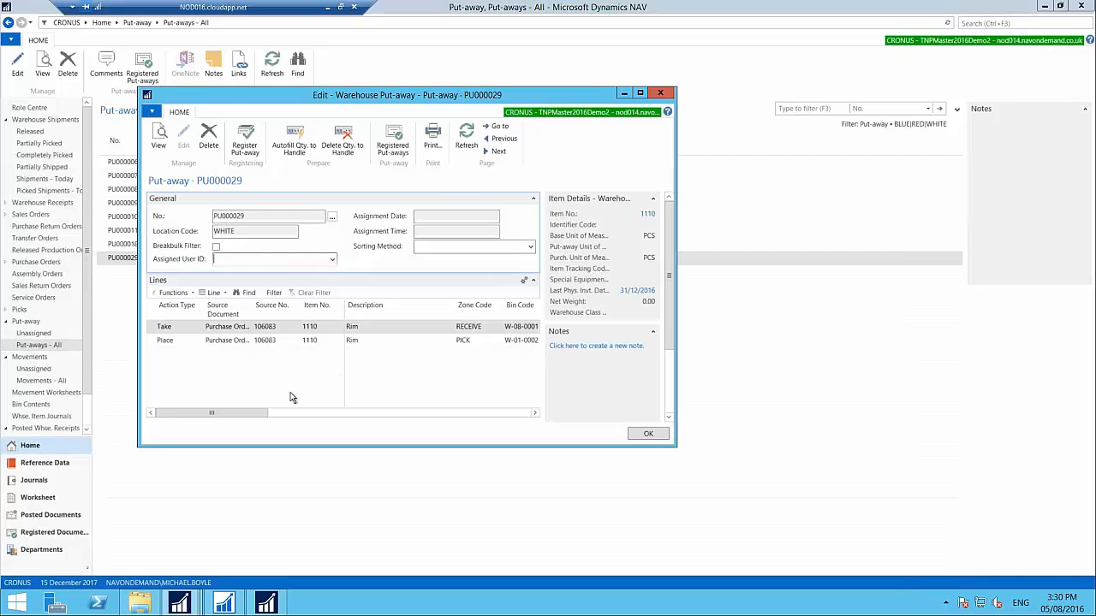
From the Place line's bin lookup, examine the contents of bin W-01-0001, including its minimum and maximum quantities.
mouse_move(248, 415)
mouse_down()
mouse_move(347, 417)
mouse_move(261, 416)
mouse_up()
click(450, 339)
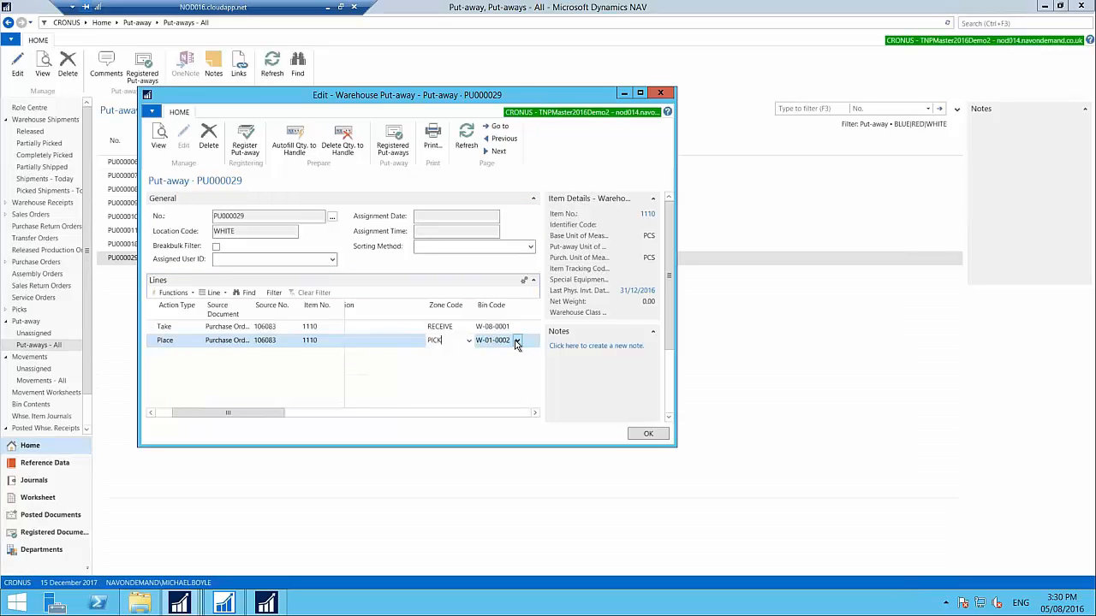
click(516, 341)
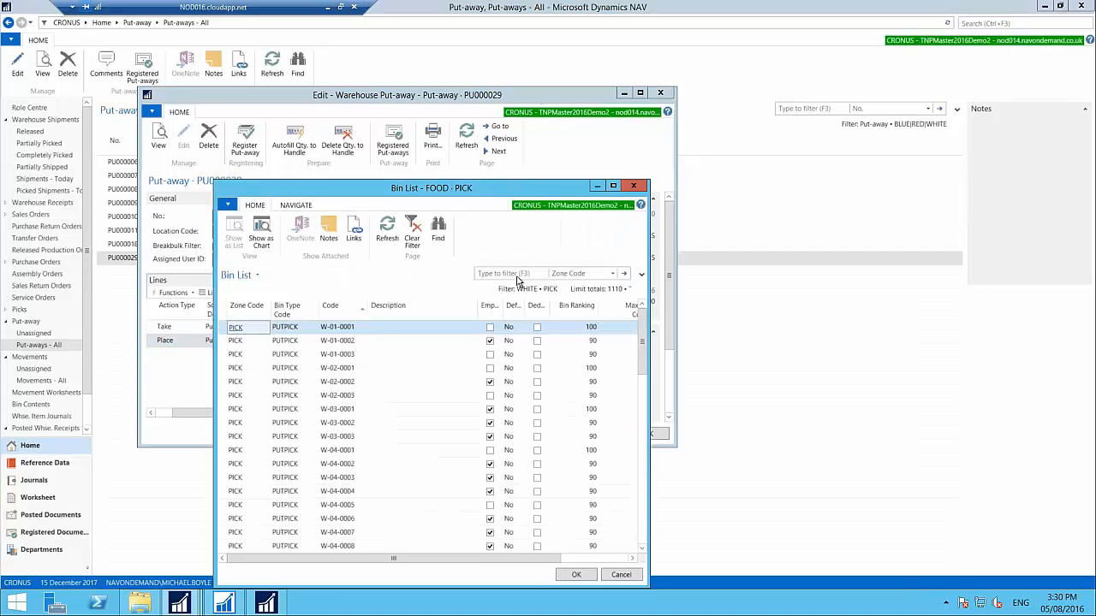
click(295, 205)
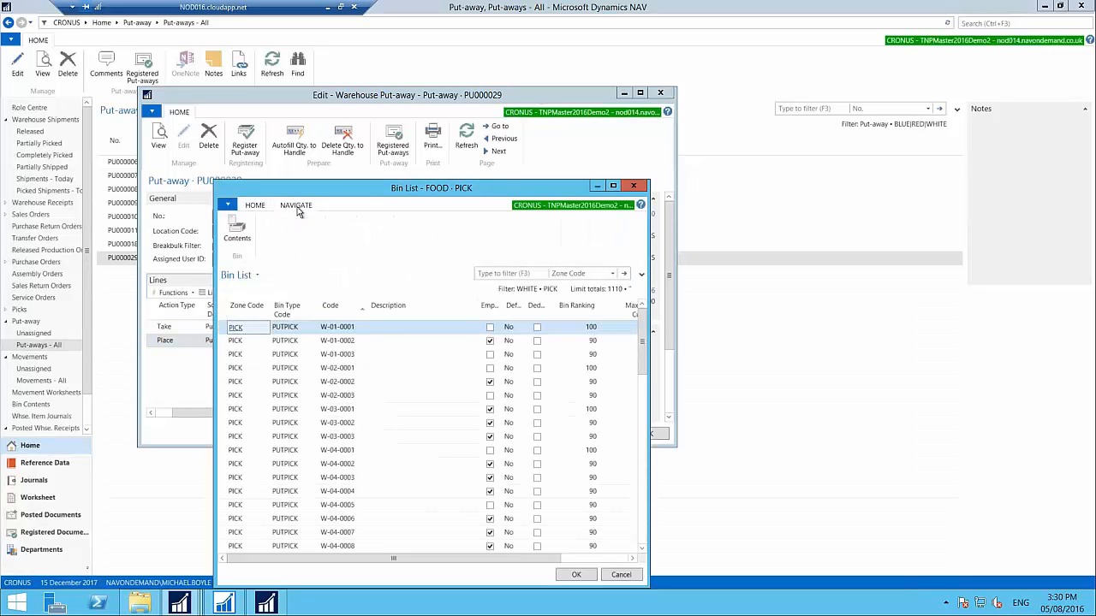
click(238, 230)
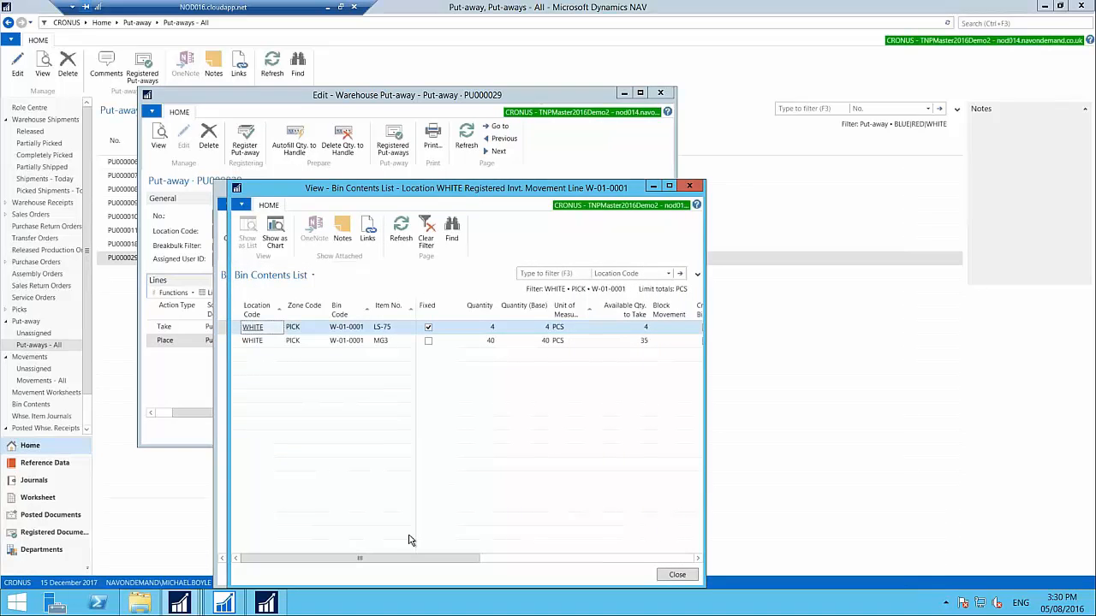
drag(362, 558, 624, 557)
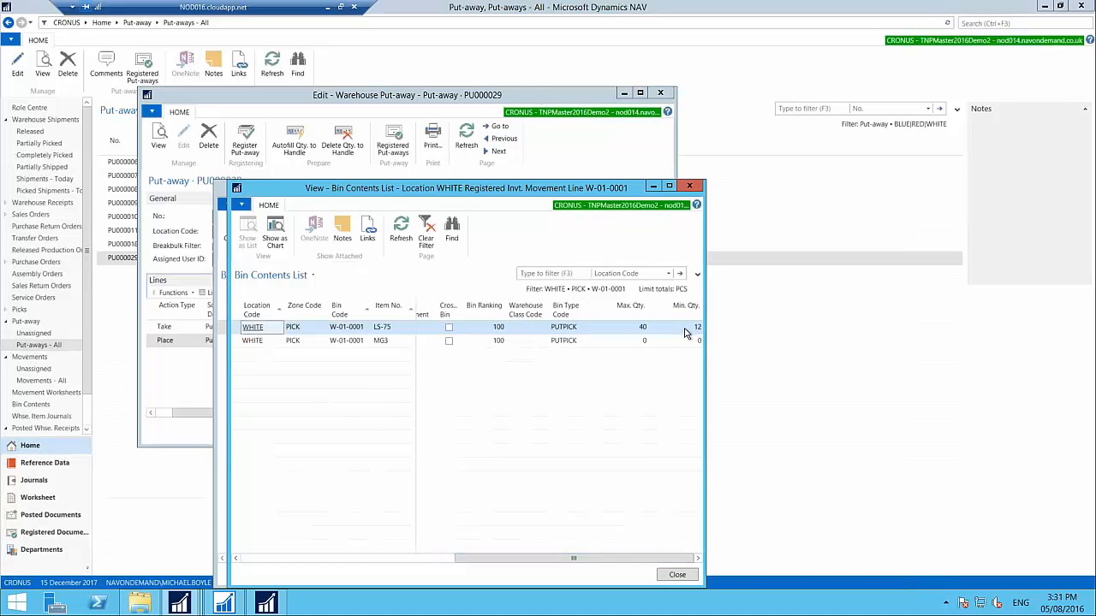
click(687, 186)
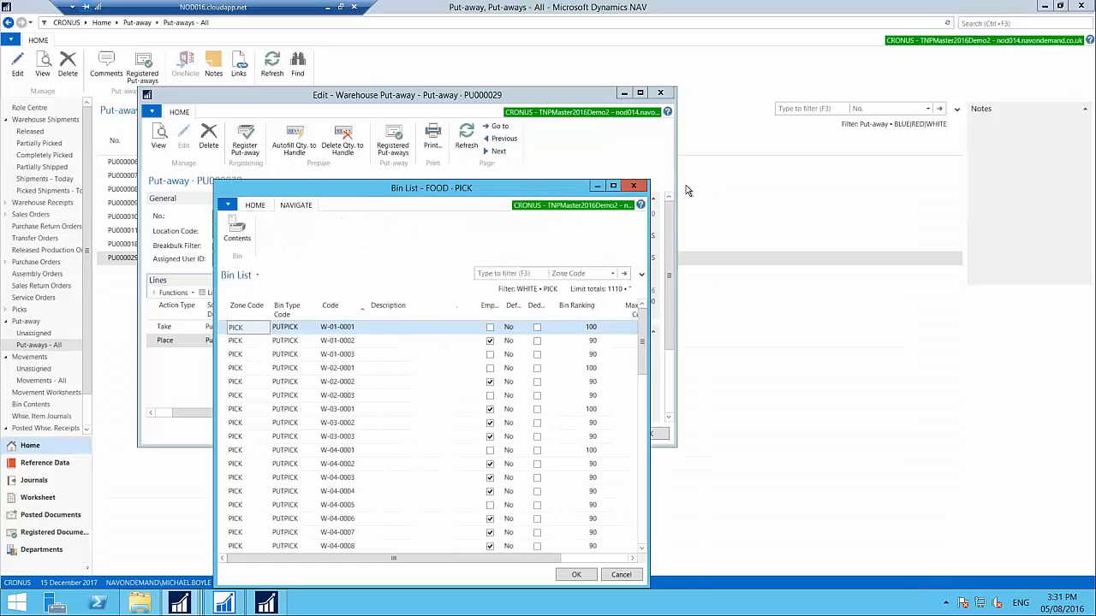
Examine the contents and minimum and maximum quantities of bin W-01-0002, and leave the bin list without changing the bin.
click(355, 342)
click(236, 229)
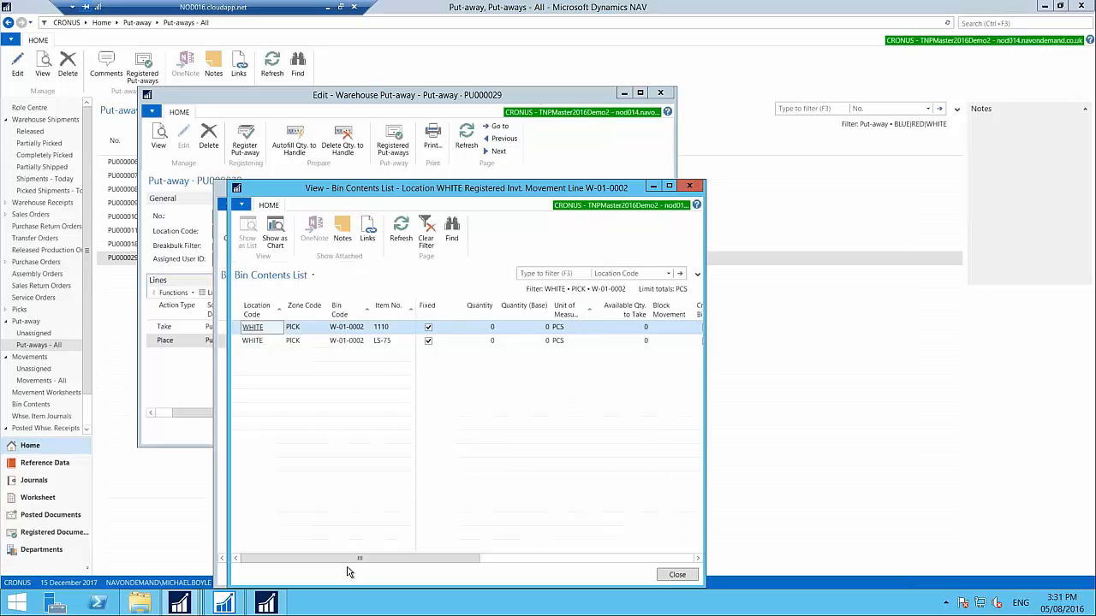
drag(349, 558, 582, 558)
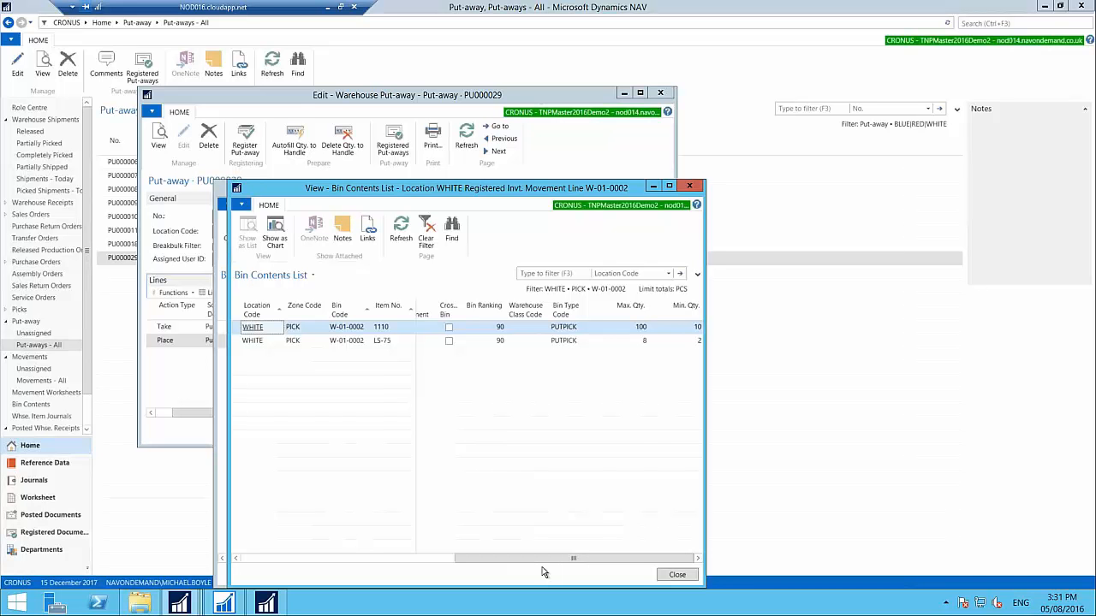
click(689, 186)
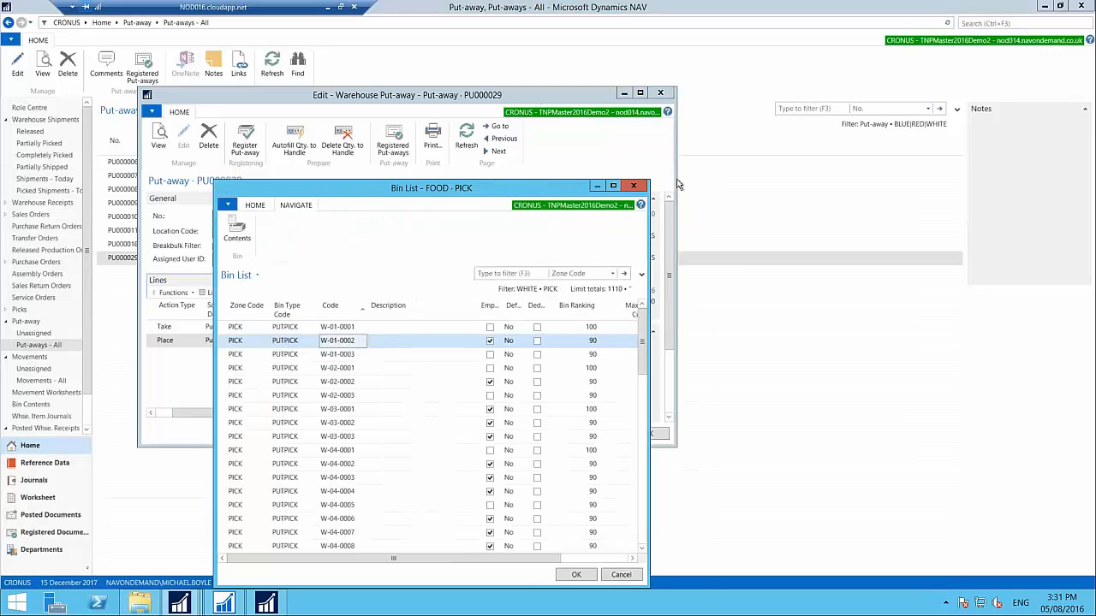
click(633, 186)
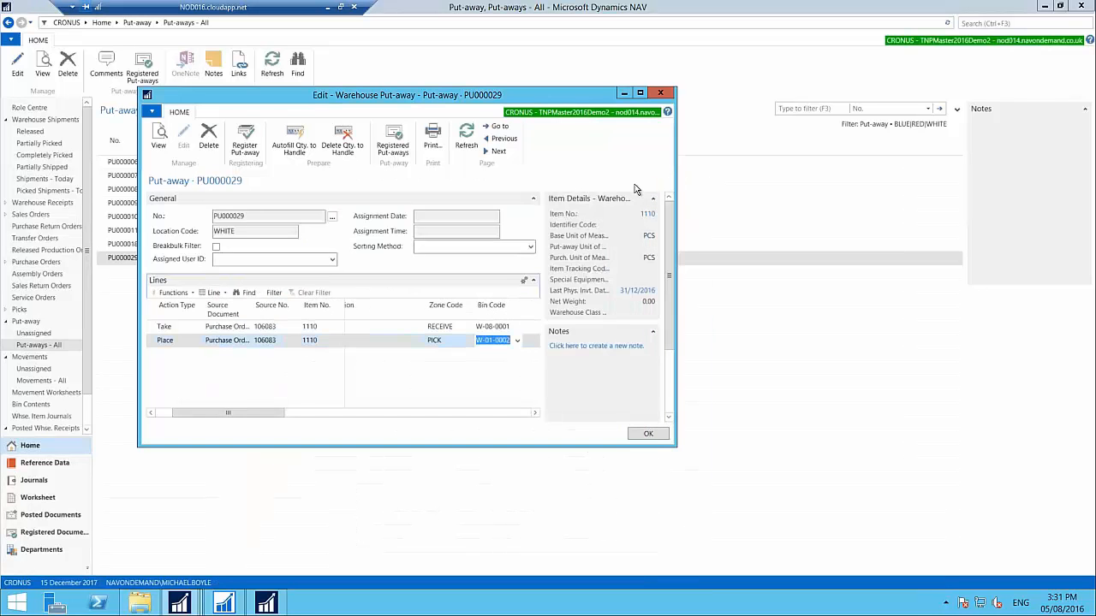
Set the put-away's Place line to zone BULK and bin W-05-0006, and register the put-away.
click(468, 342)
click(469, 341)
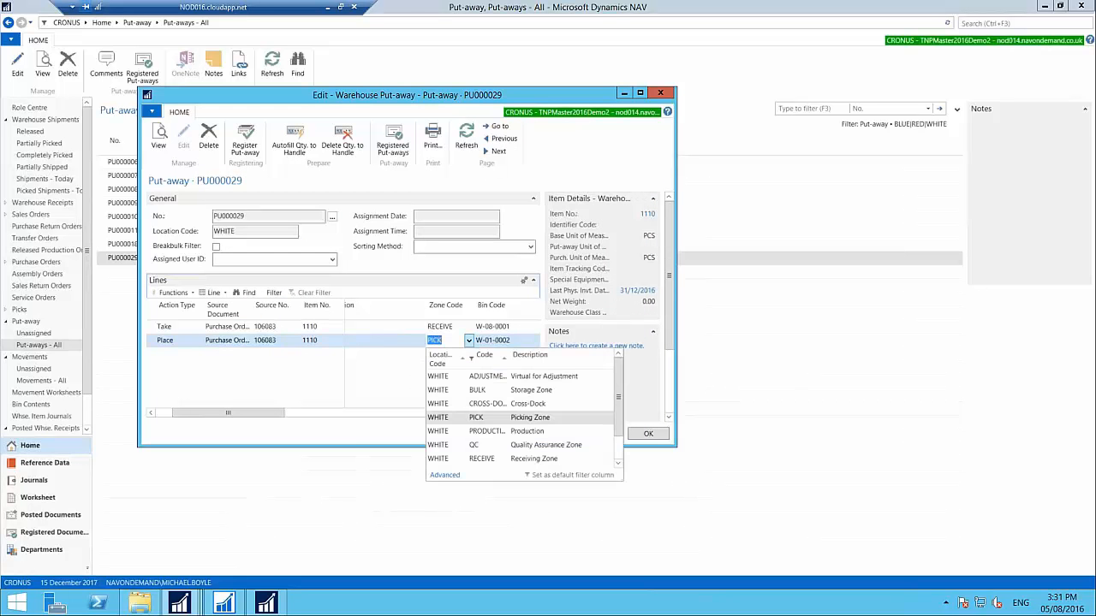
click(452, 391)
click(514, 344)
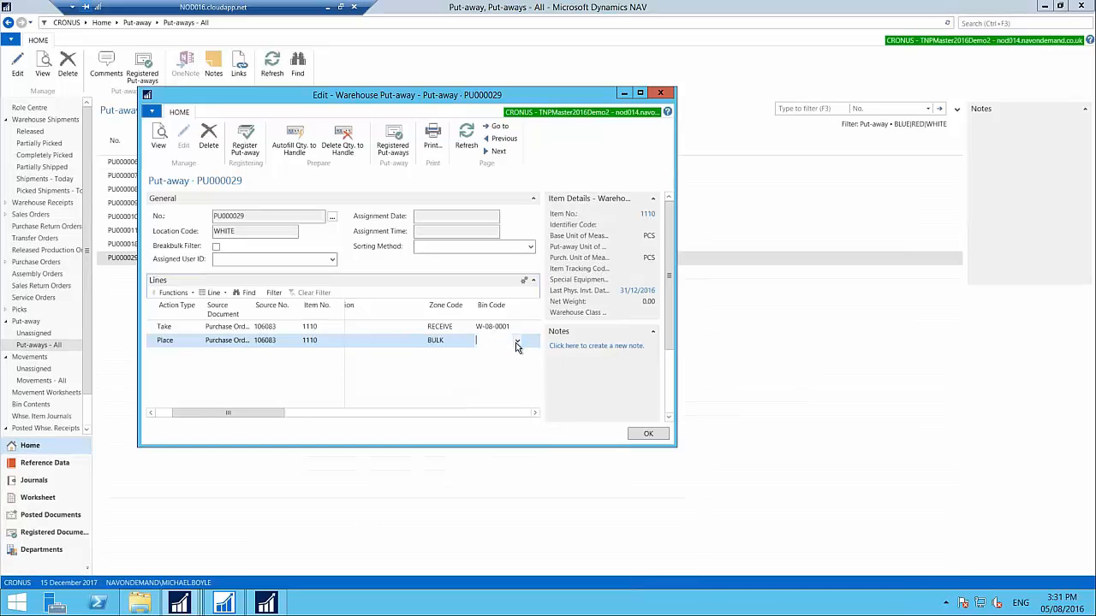
click(517, 343)
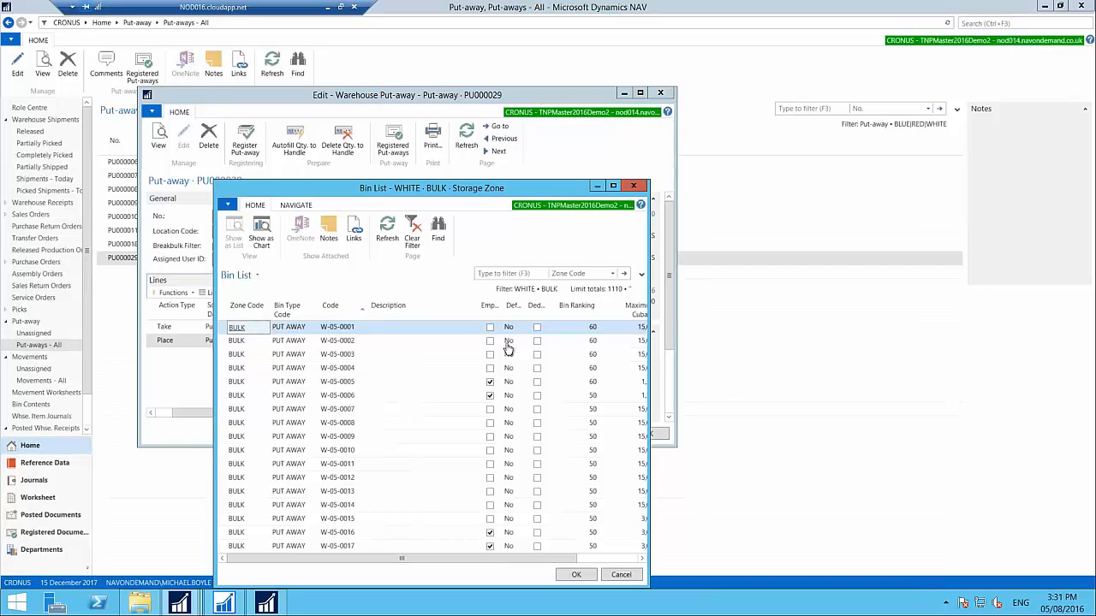
click(358, 398)
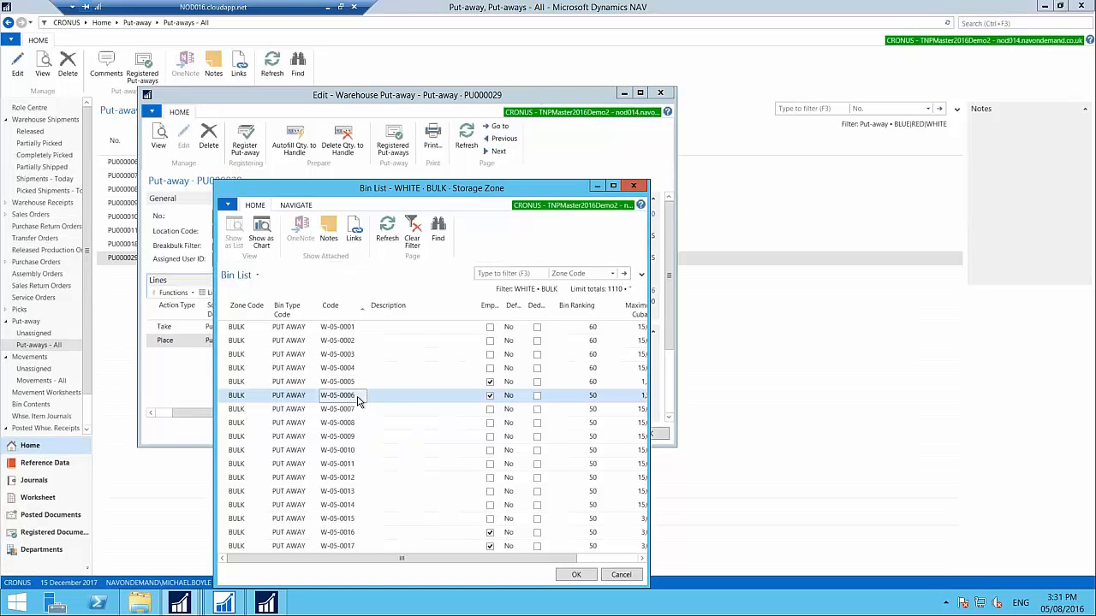
click(575, 574)
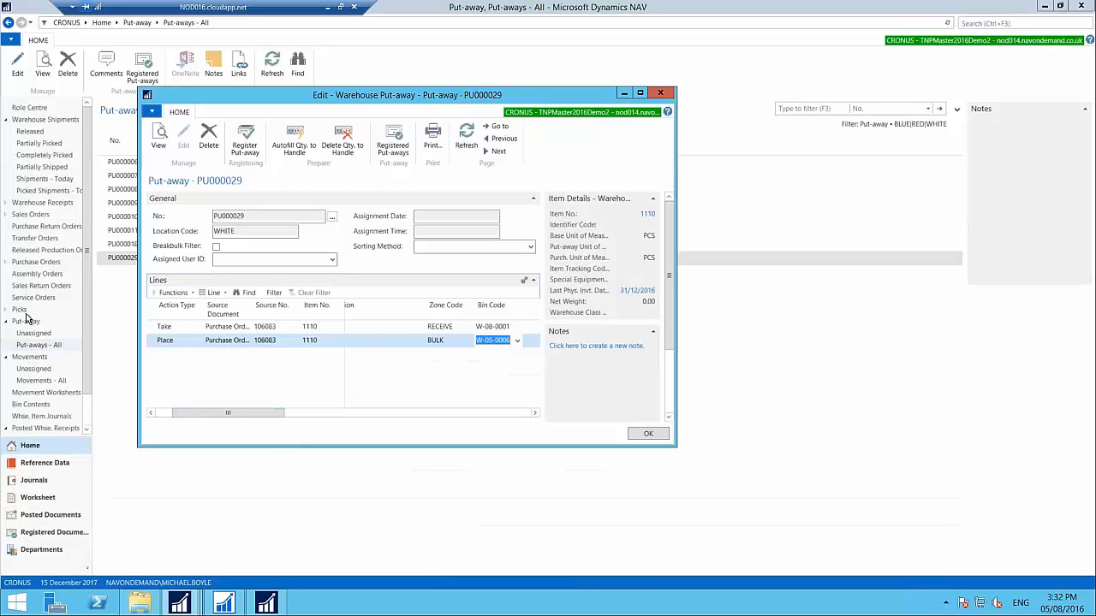
click(246, 148)
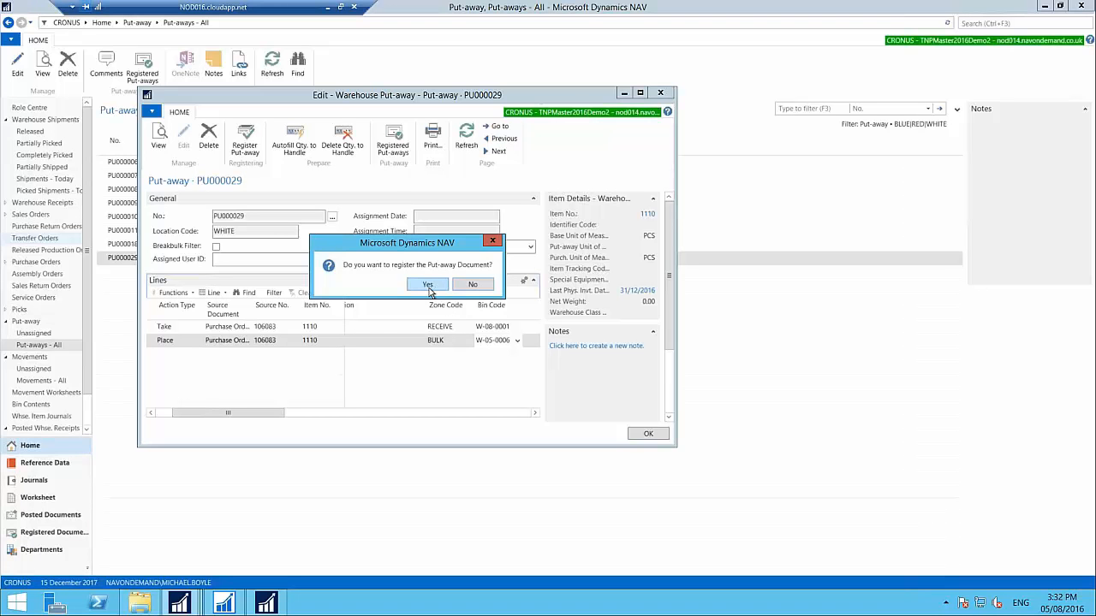
click(428, 285)
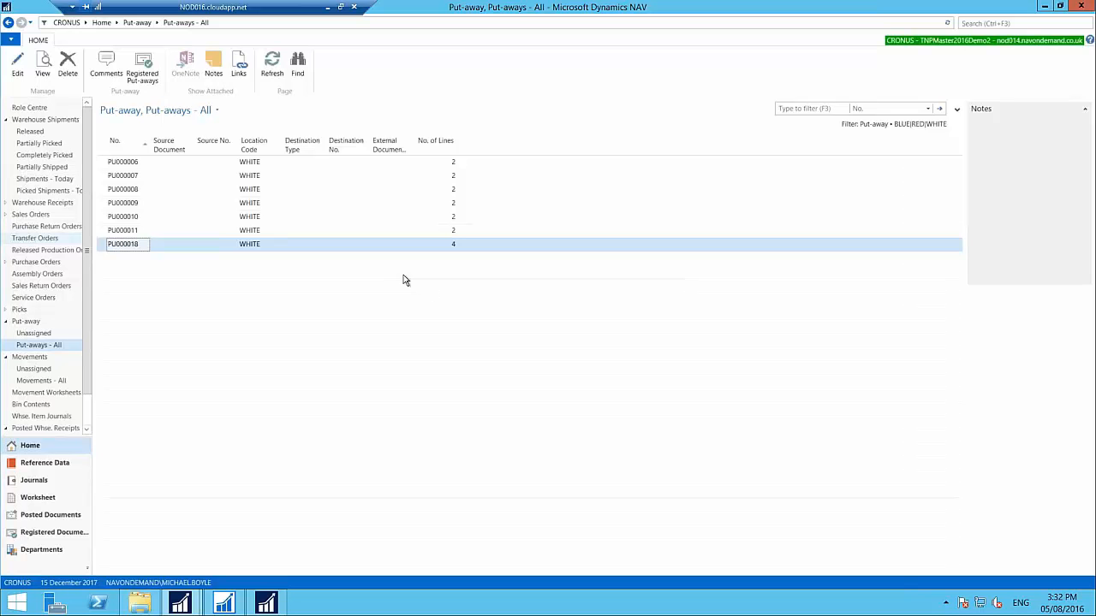
From the item card of item 1110, examine its bin contents at location WHITE, and close the card.
click(42, 464)
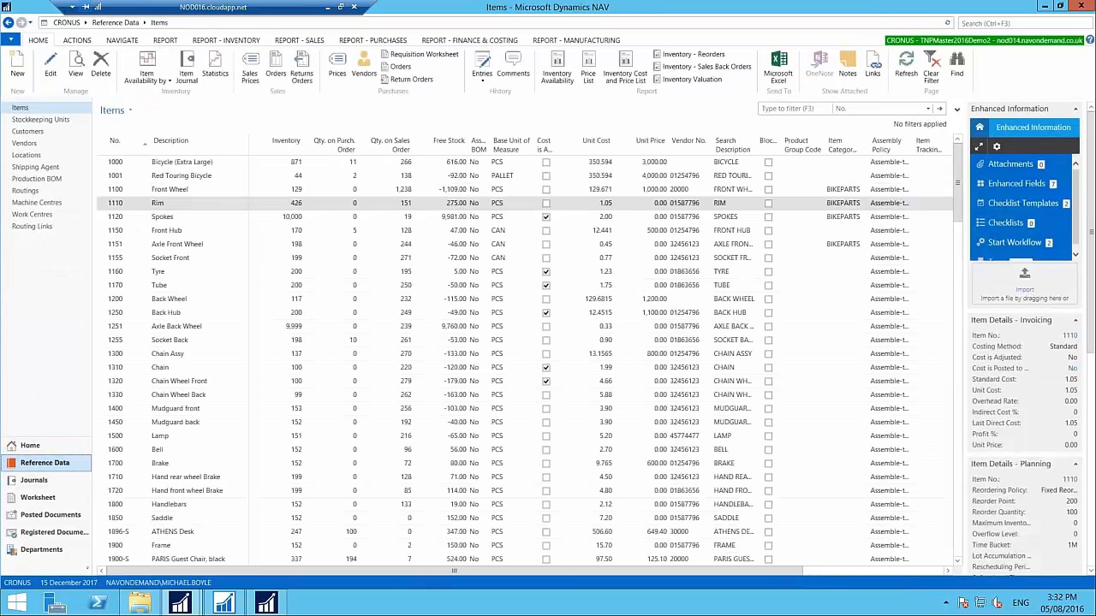
click(49, 67)
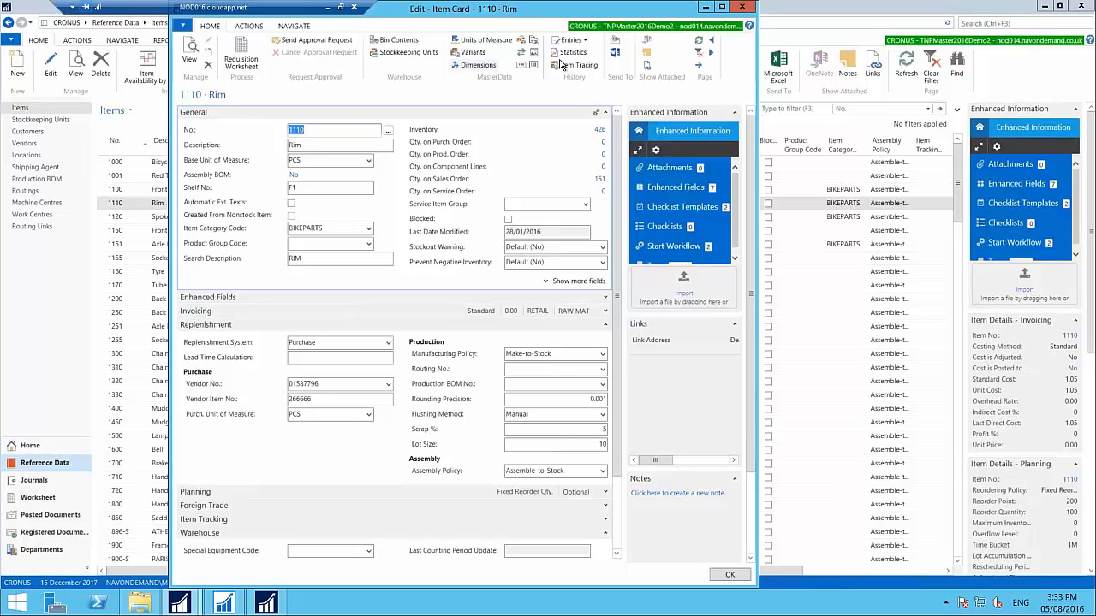
click(295, 27)
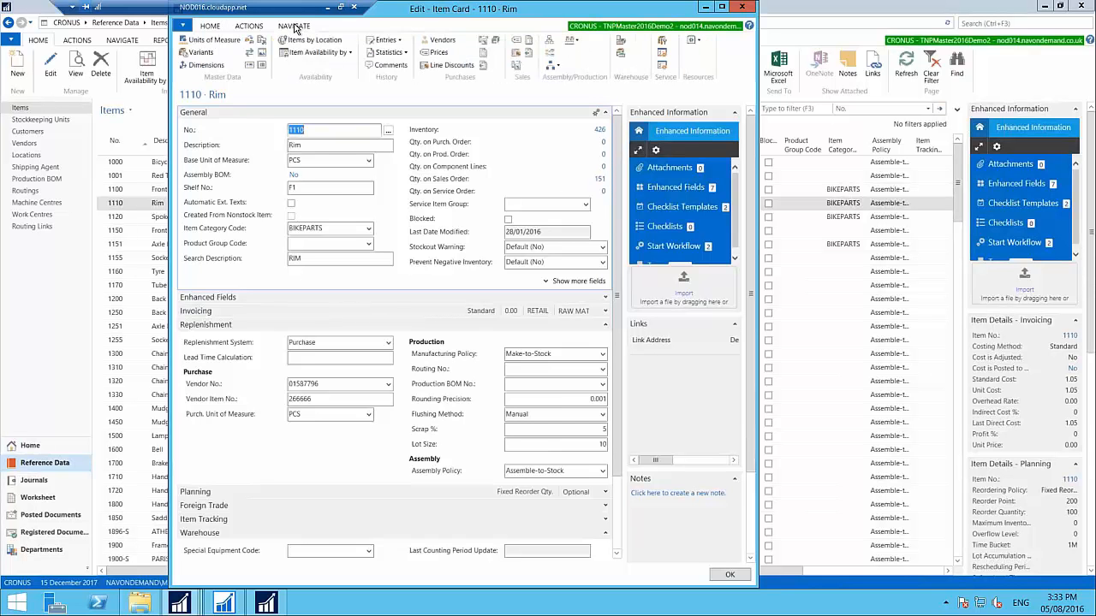
click(620, 41)
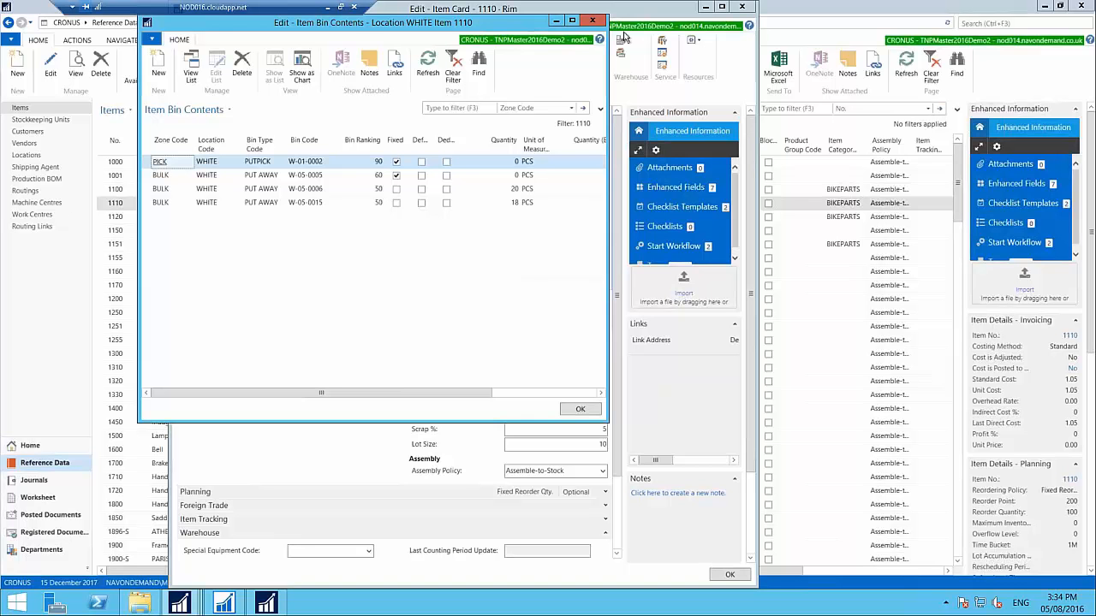
click(592, 21)
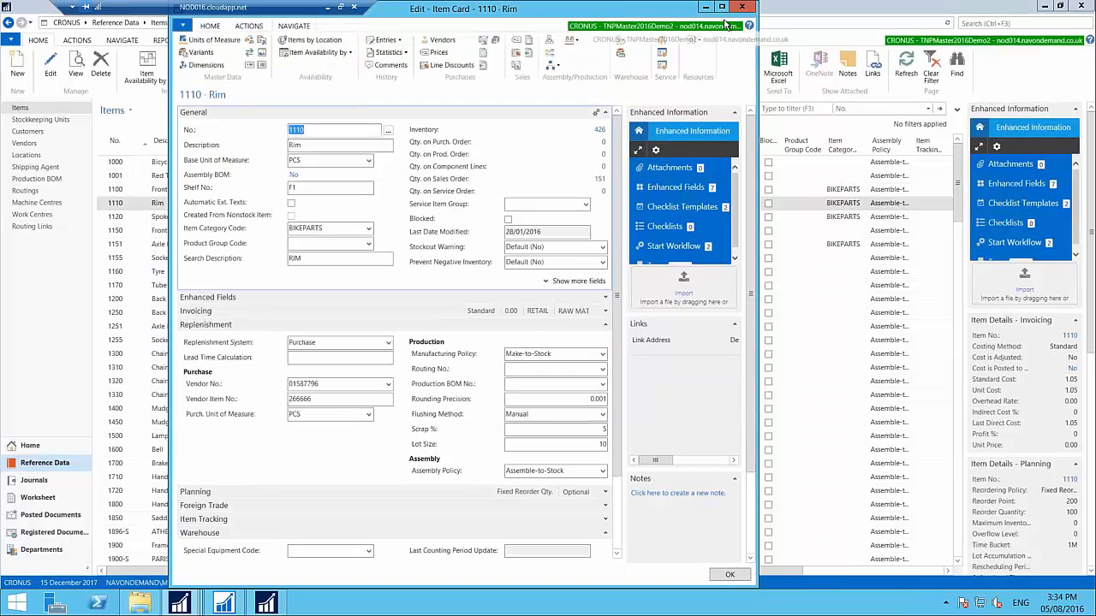
click(740, 7)
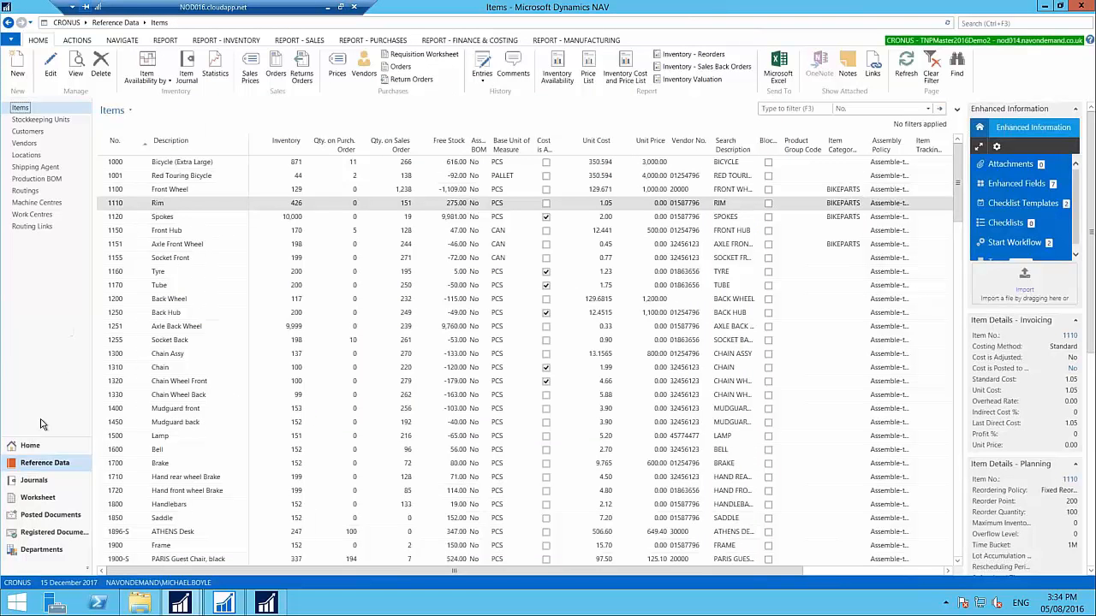
Try to look up the sell-to customer on a new sales order, and close the order.
click(30, 445)
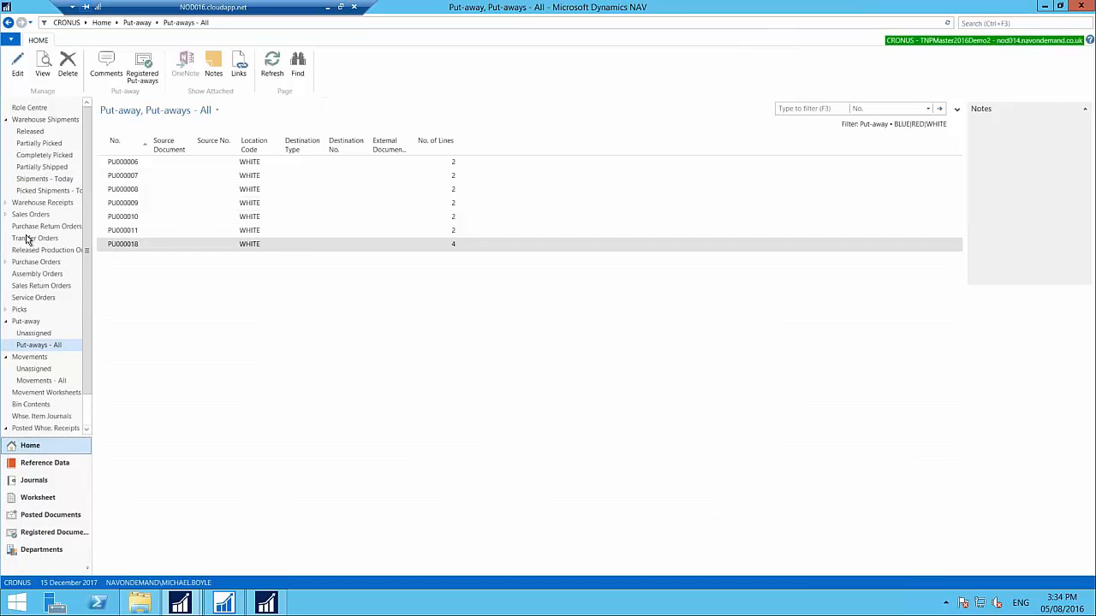
click(34, 108)
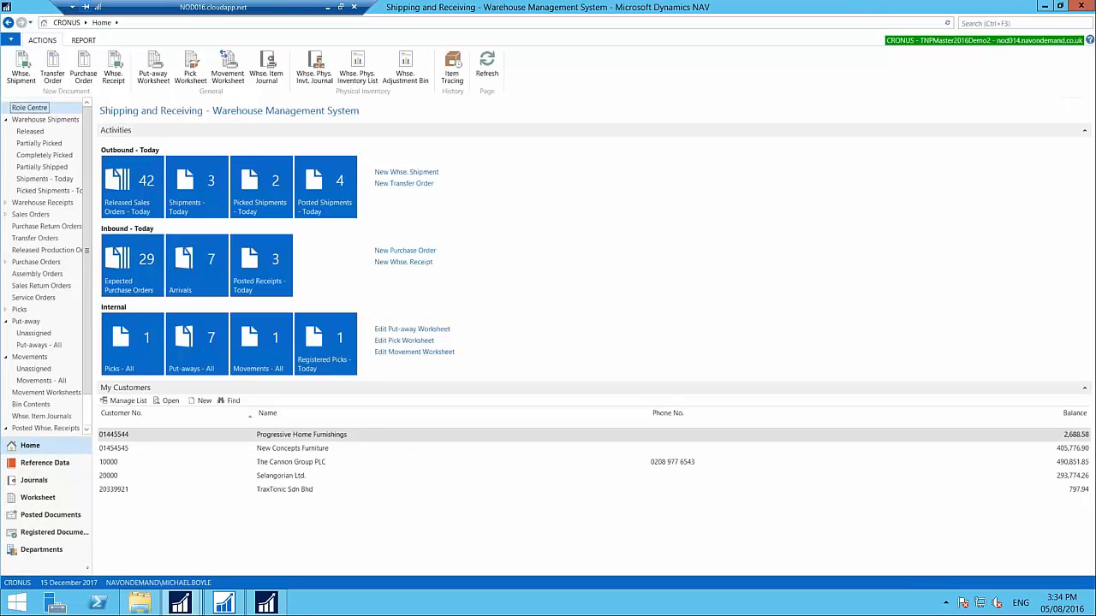
click(22, 218)
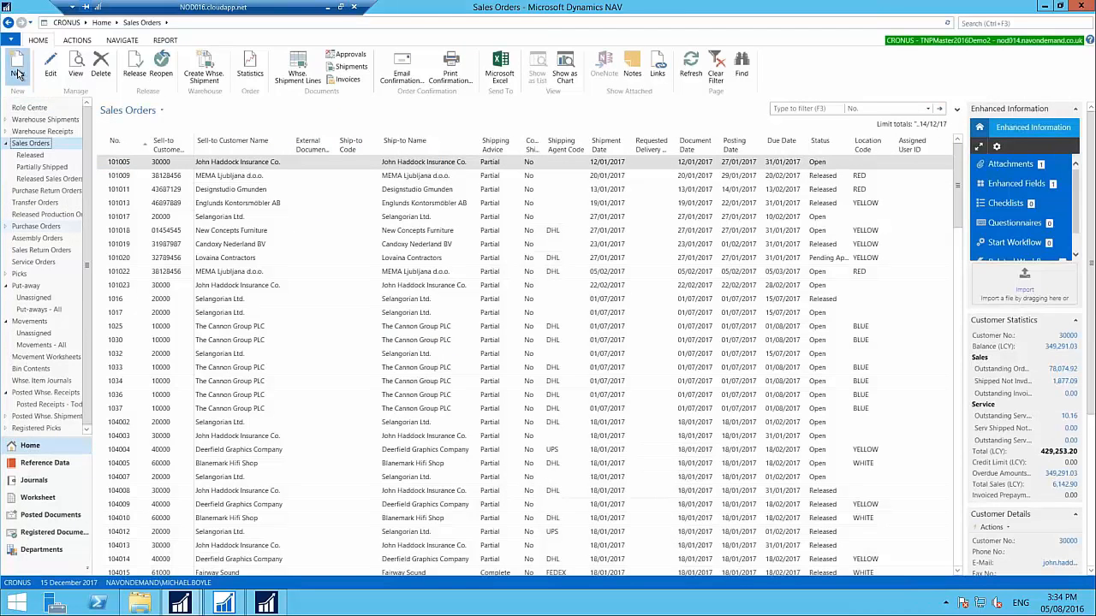
click(18, 74)
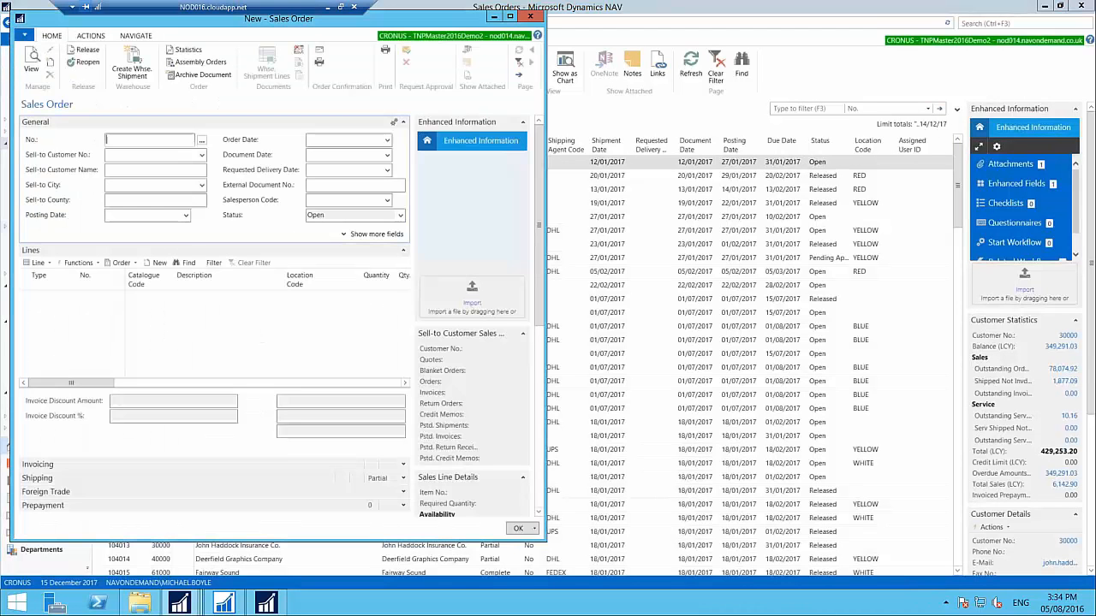
click(136, 155)
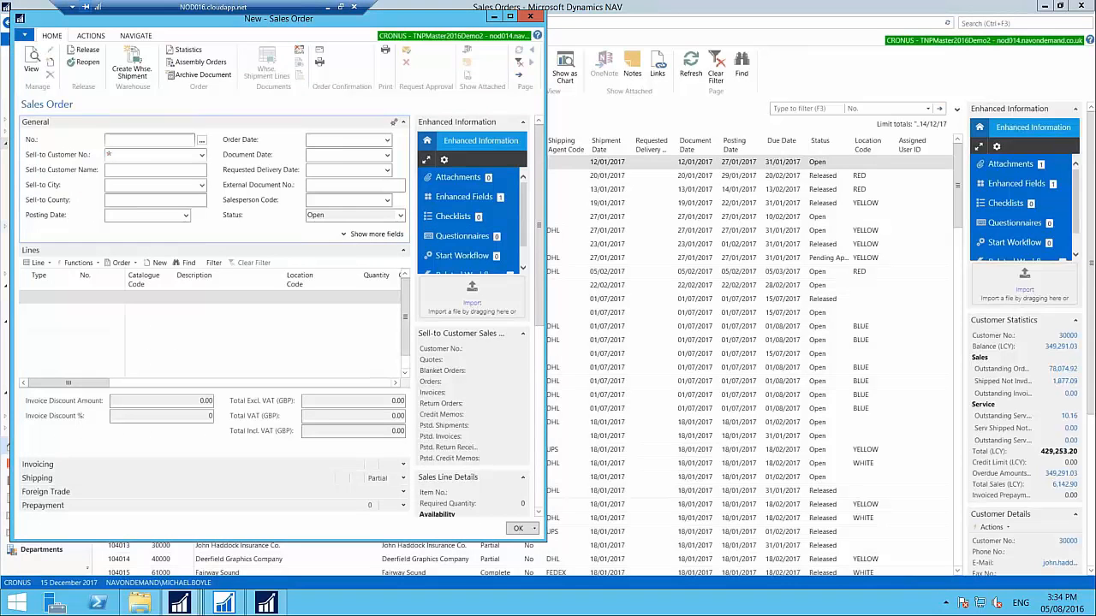
click(203, 157)
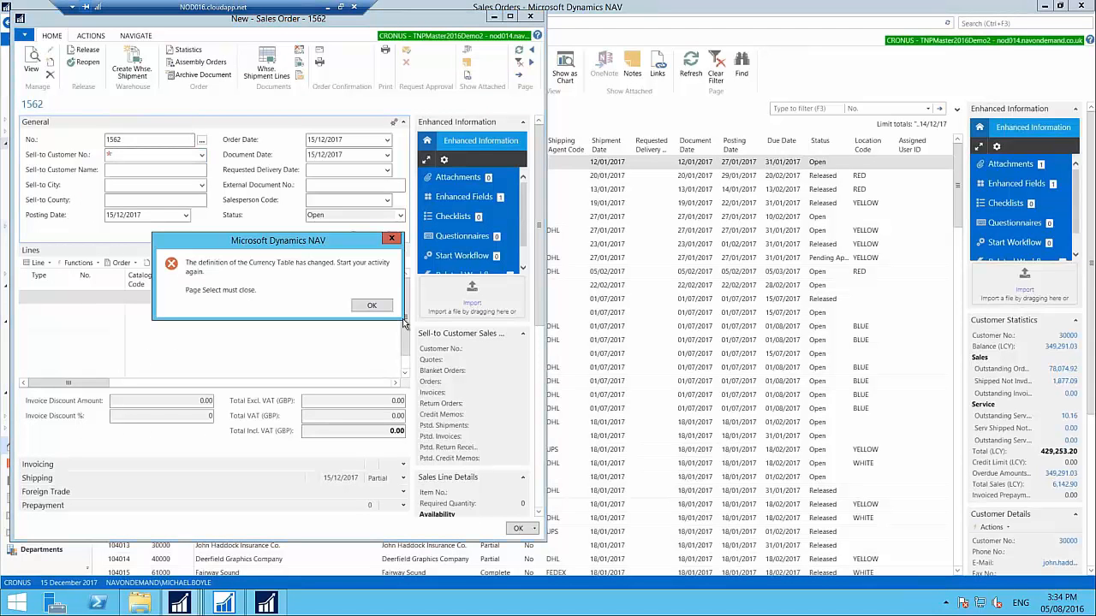
click(372, 307)
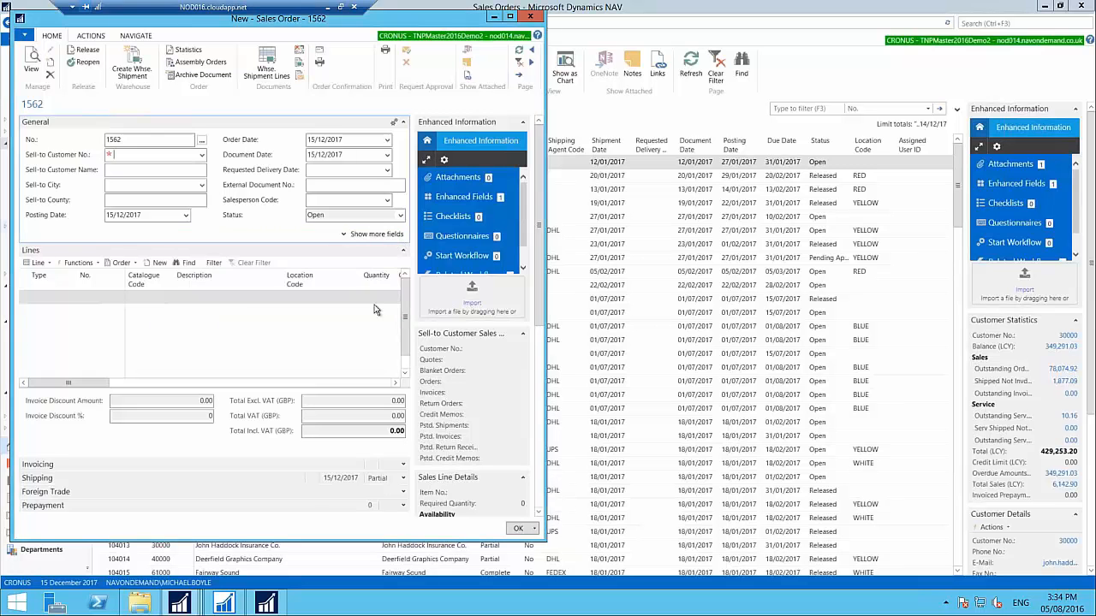
click(201, 158)
click(362, 309)
click(530, 17)
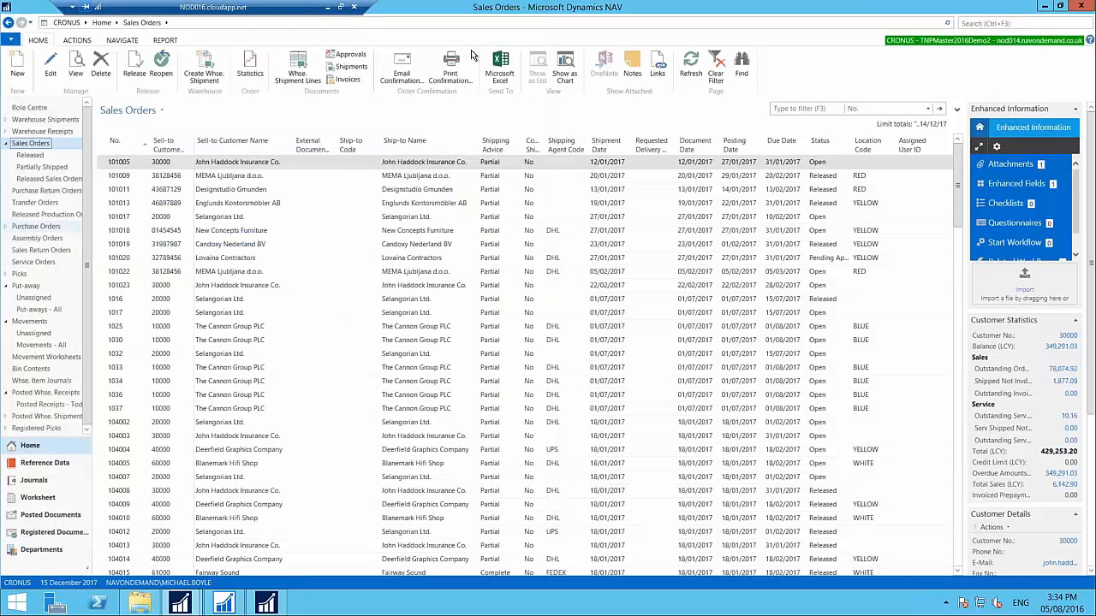
Retry the sell-to customer lookup on another new sales order, and close that order as well.
click(18, 67)
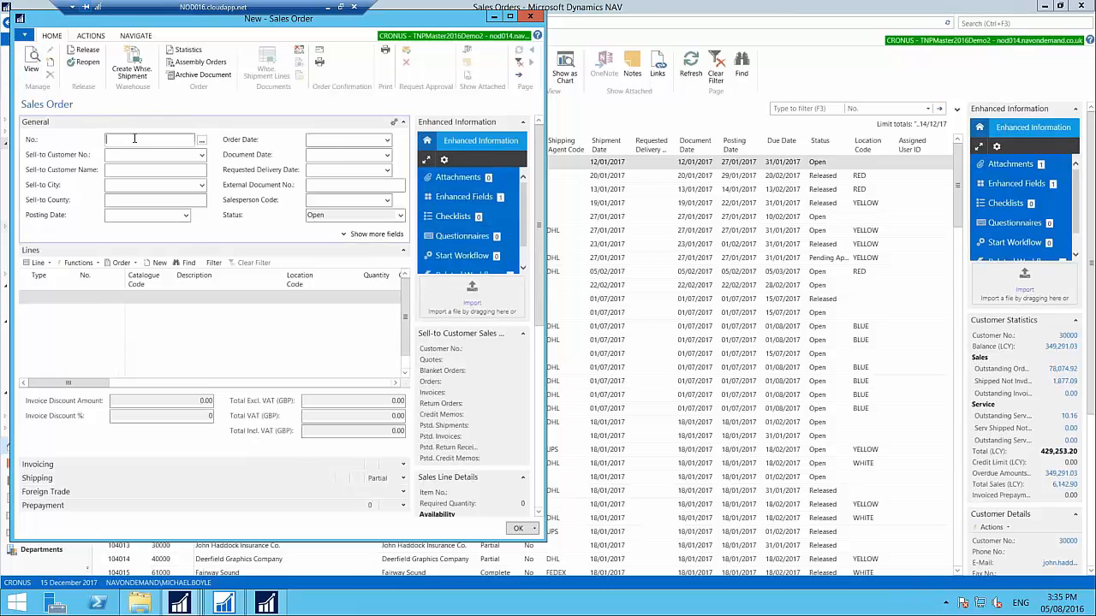
click(134, 154)
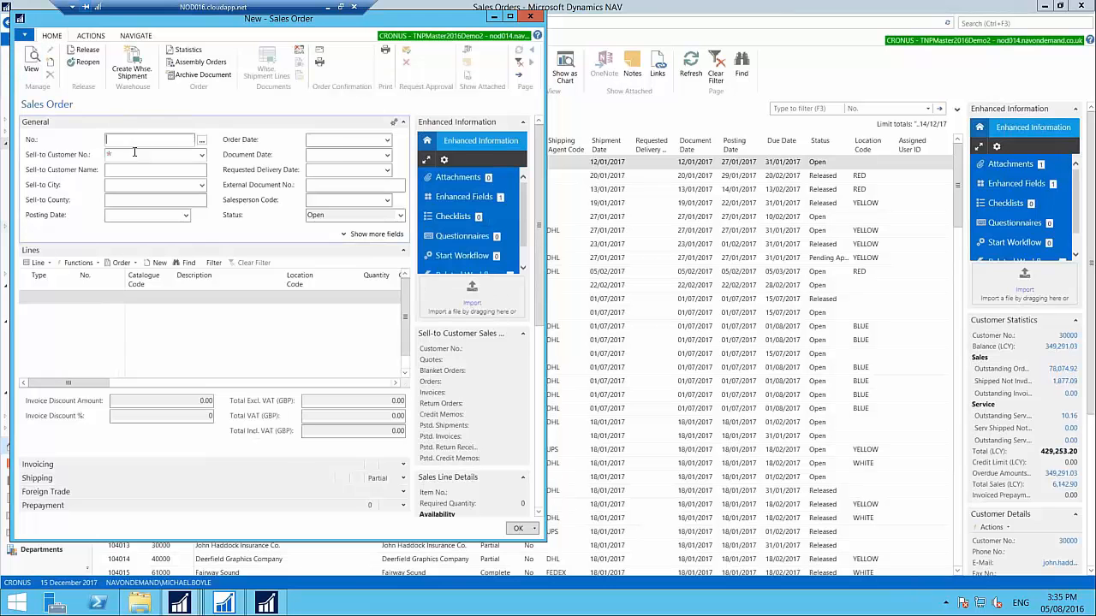
click(202, 155)
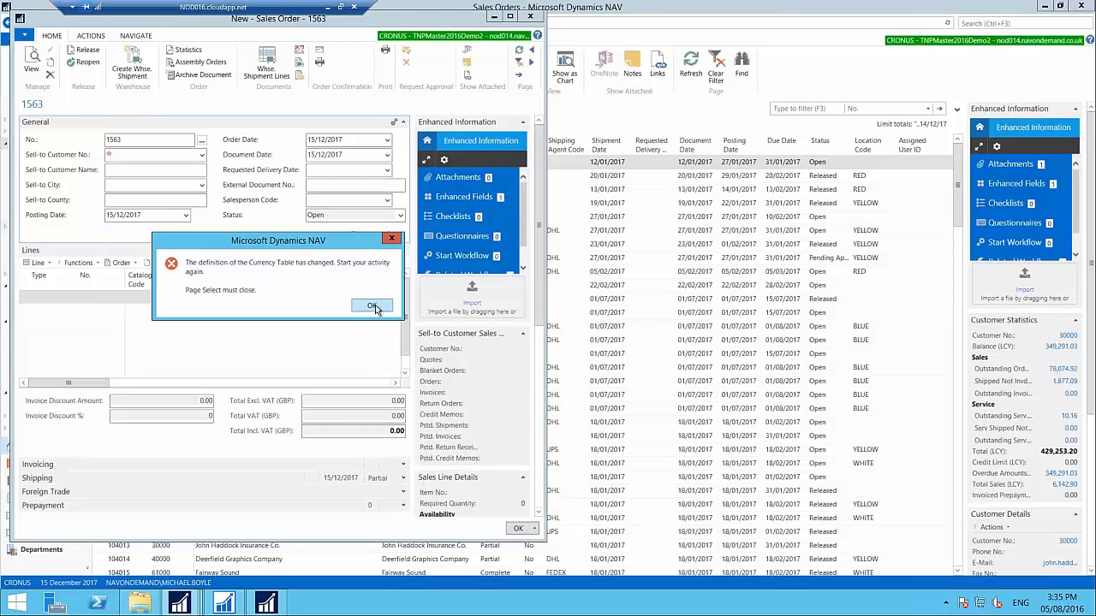
click(373, 306)
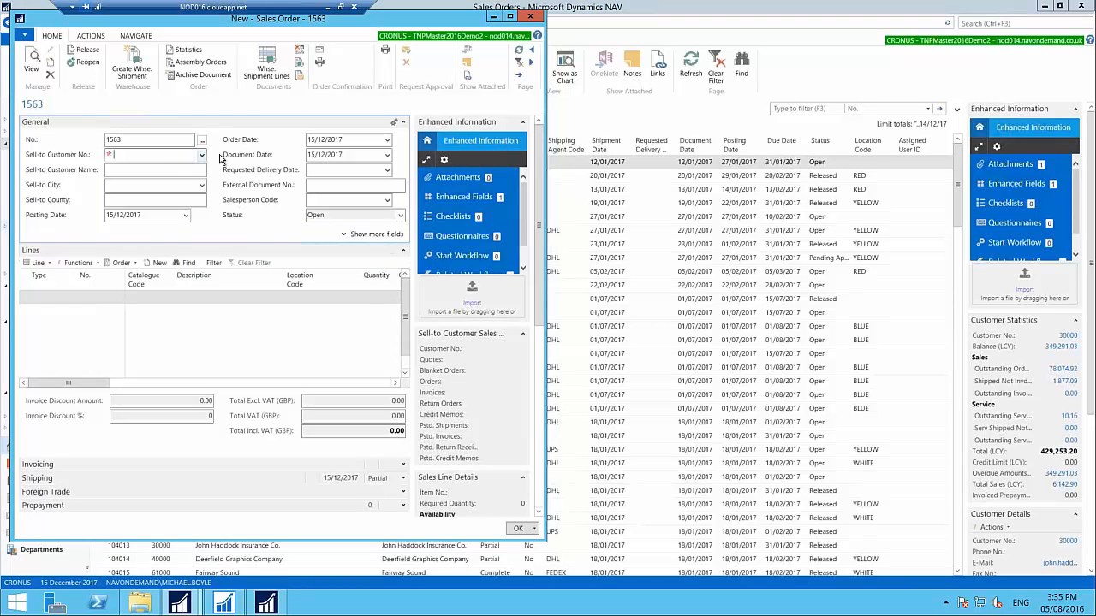
click(529, 17)
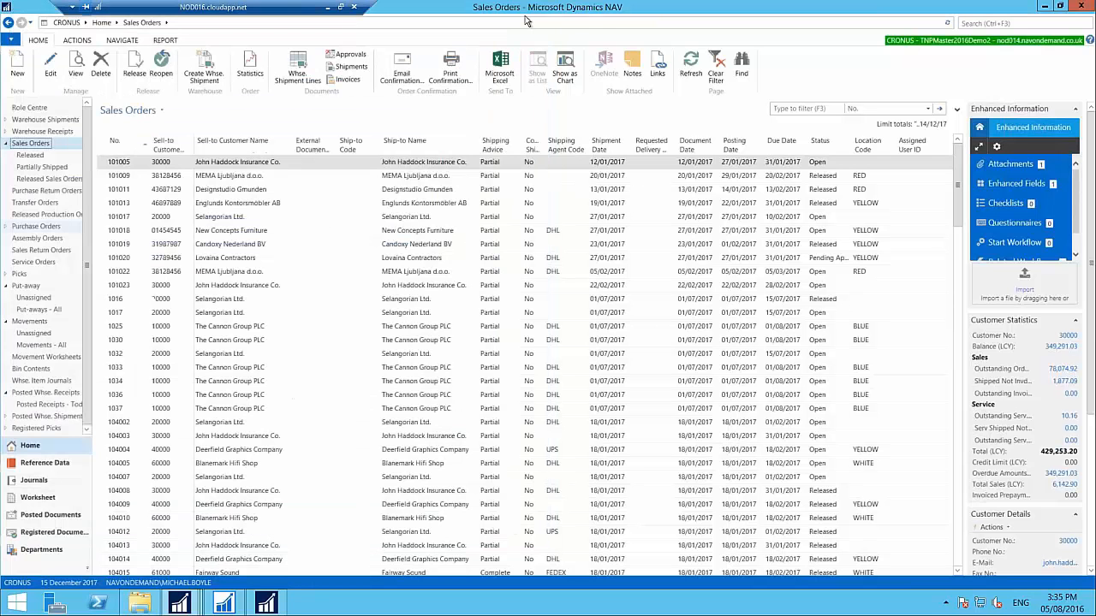
Close the Dynamics NAV client and restart it from the 2016 Demo 2 shortcut in the desktop's Demos folder.
click(1080, 7)
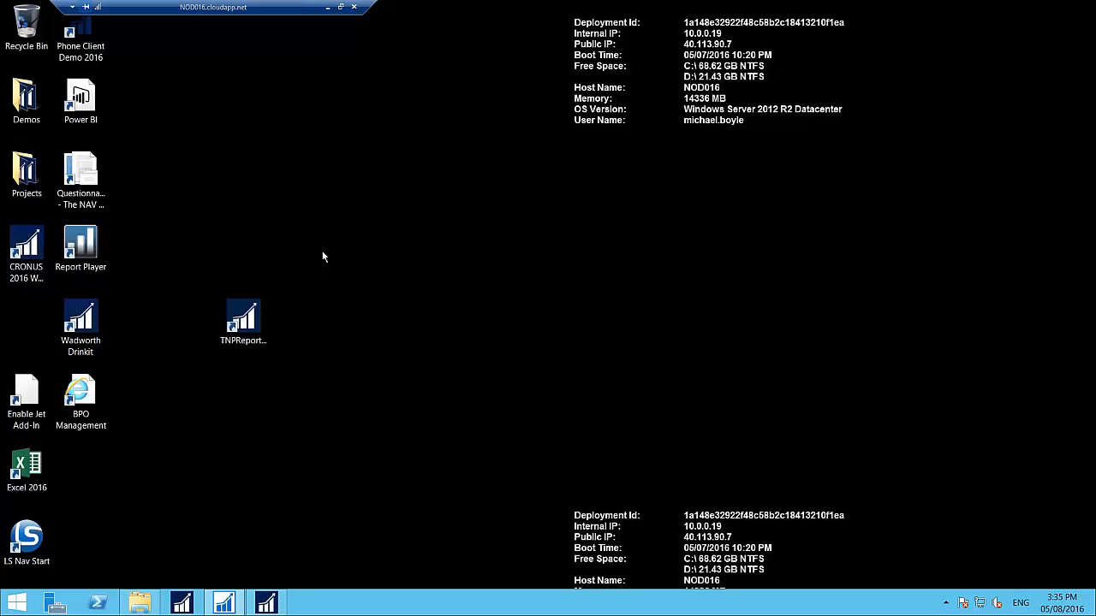
double_click(25, 120)
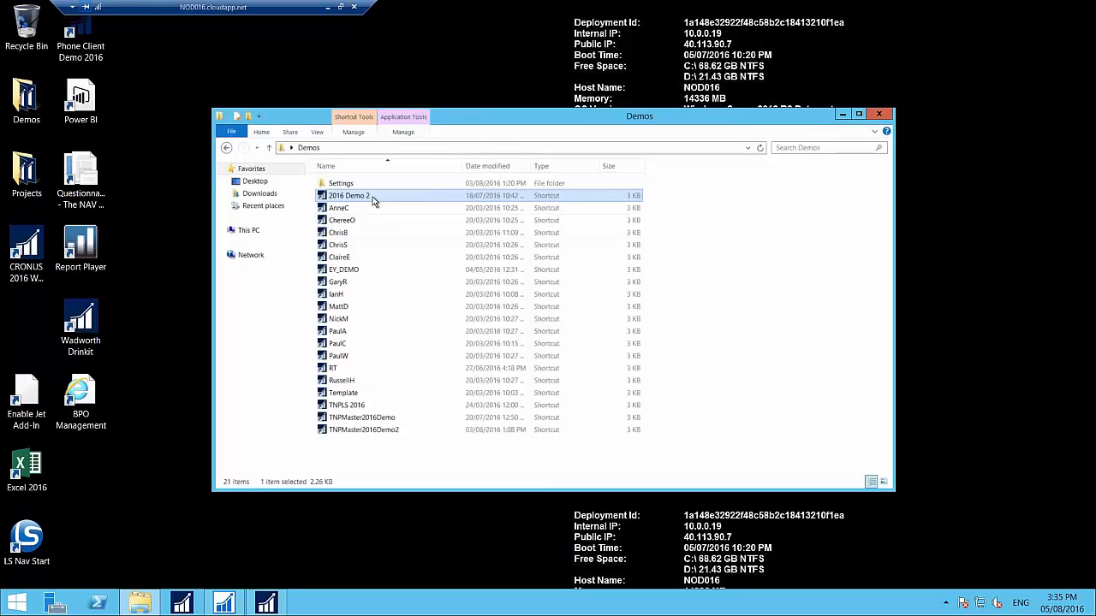
double_click(359, 196)
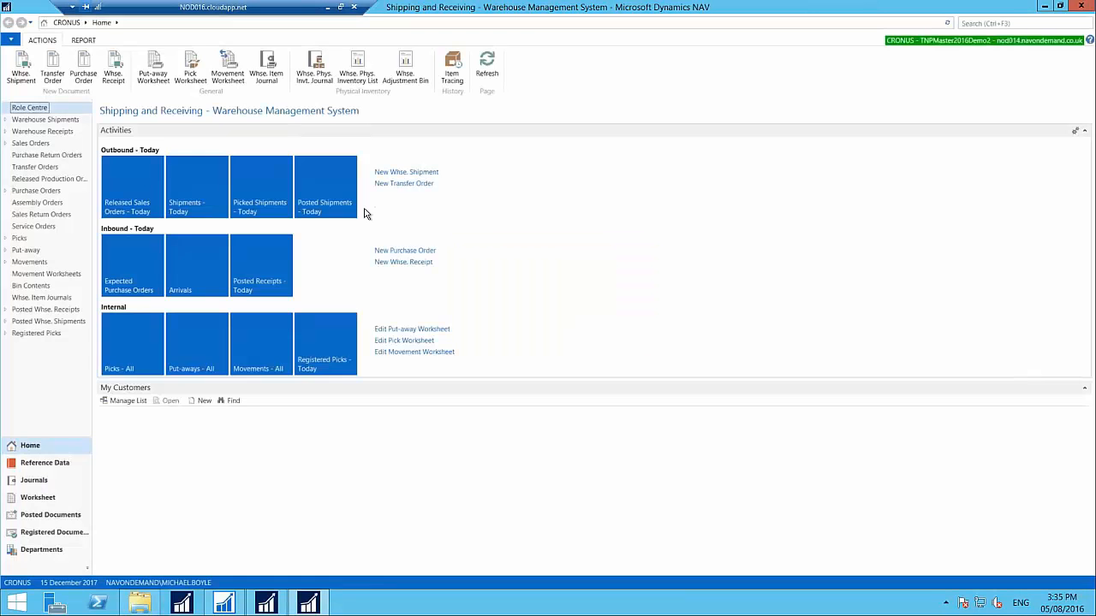
Create a new sales order with The Cannon Group PLC as the sell-to customer.
click(45, 144)
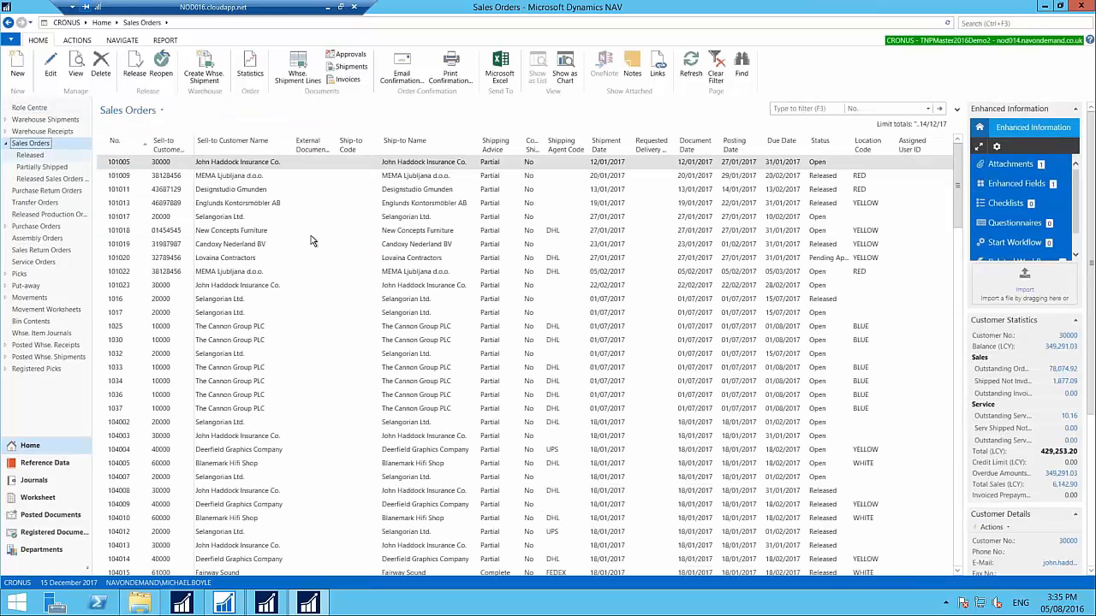
click(22, 73)
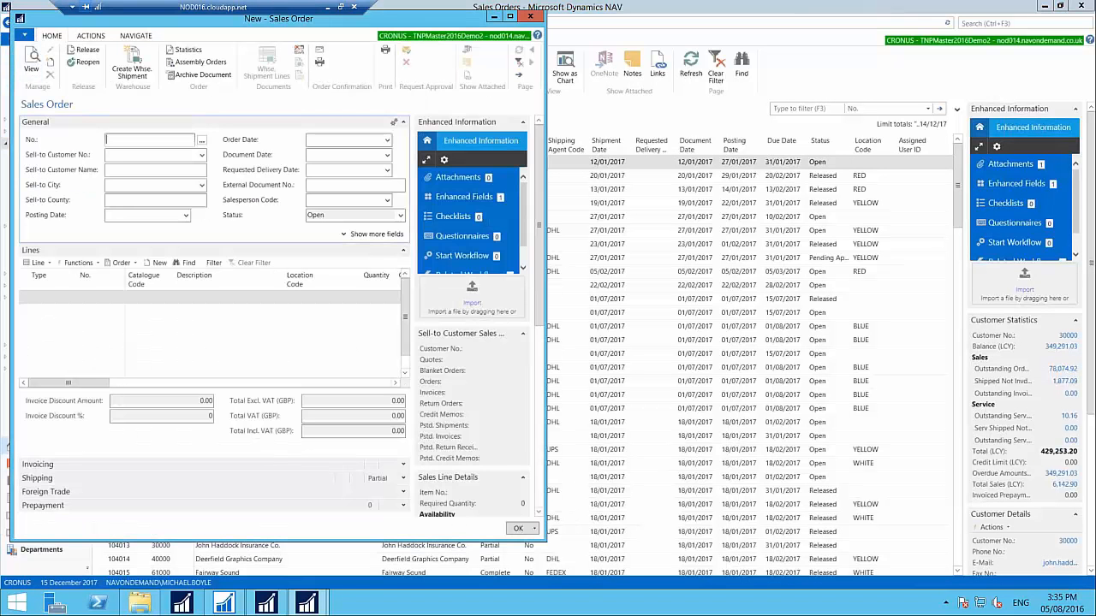
key(Tab)
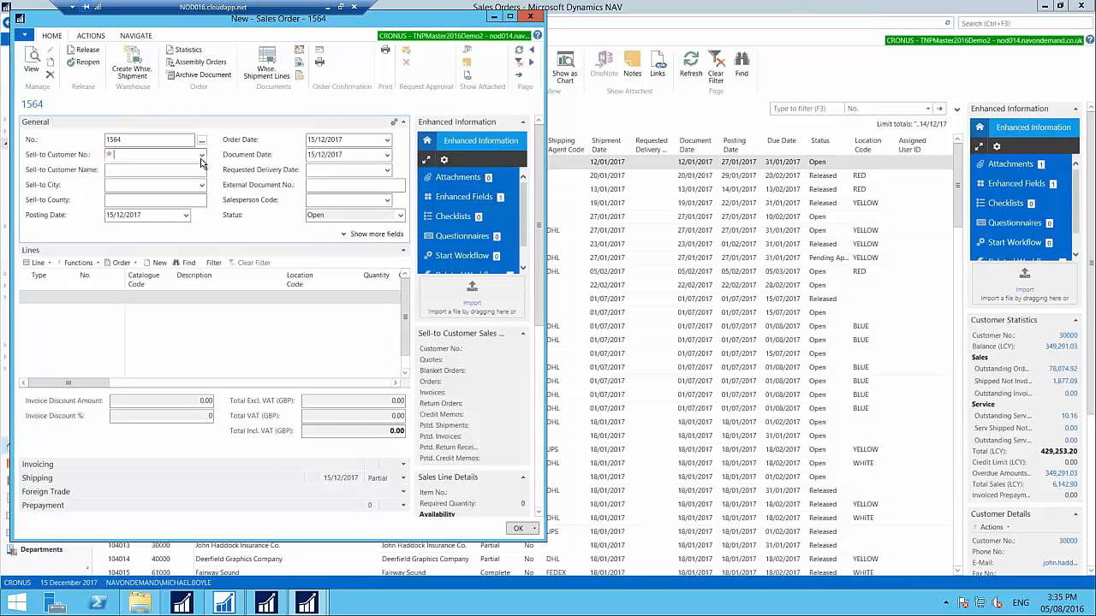
click(202, 156)
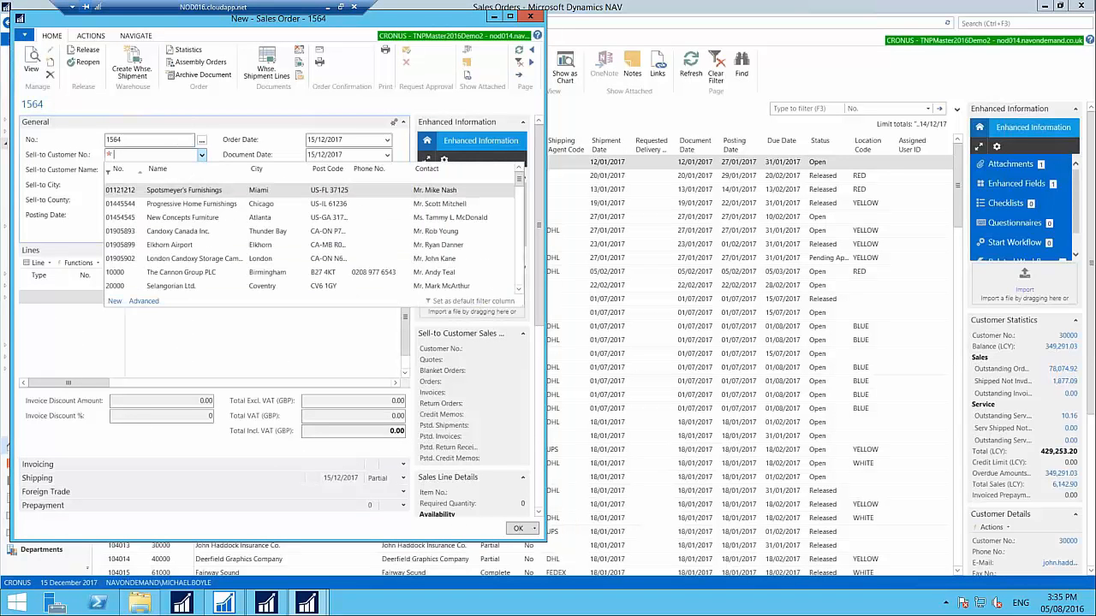
click(202, 274)
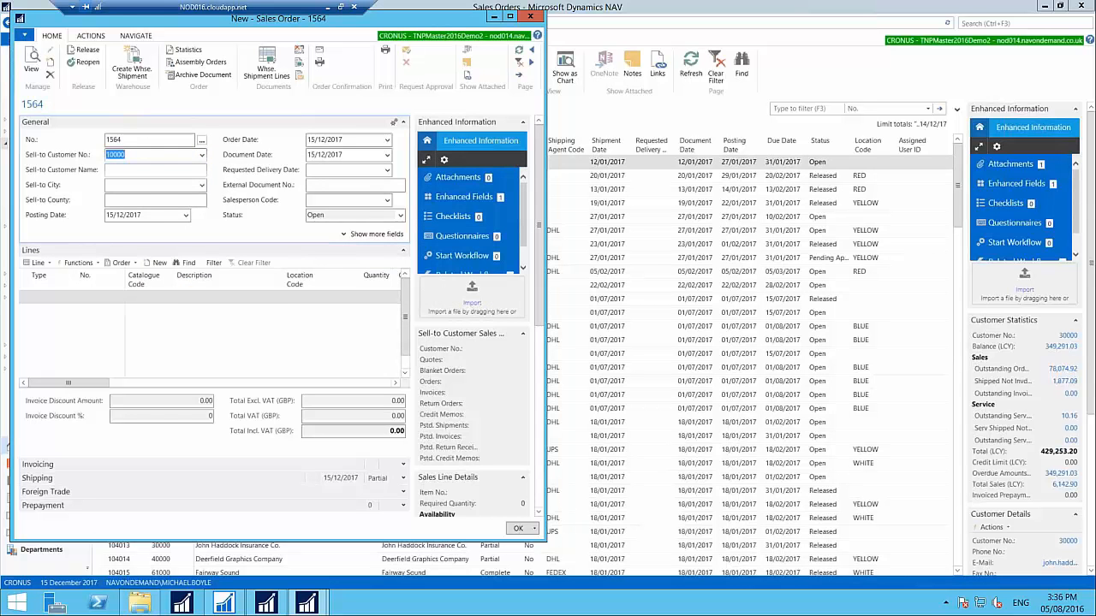
click(314, 385)
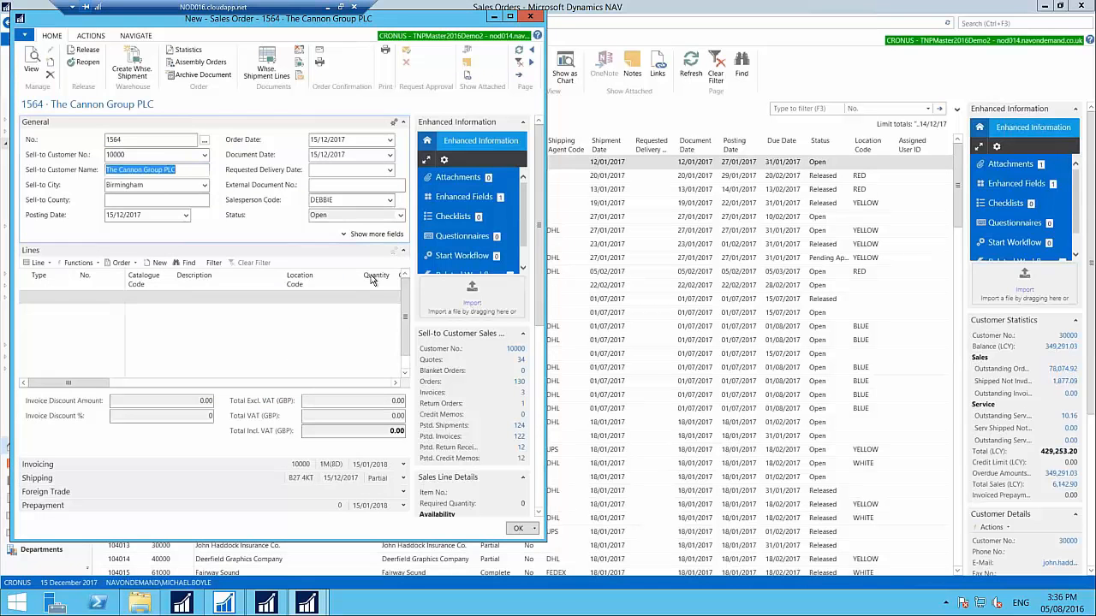
Add an Item line for item 1110, Rim, to the sales order.
click(61, 297)
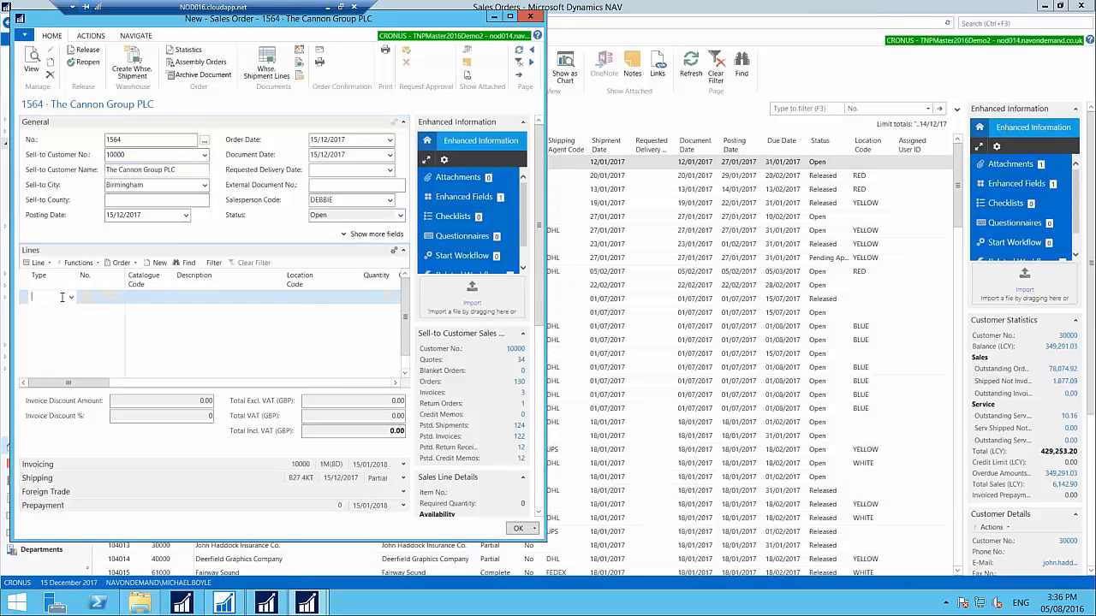
click(71, 297)
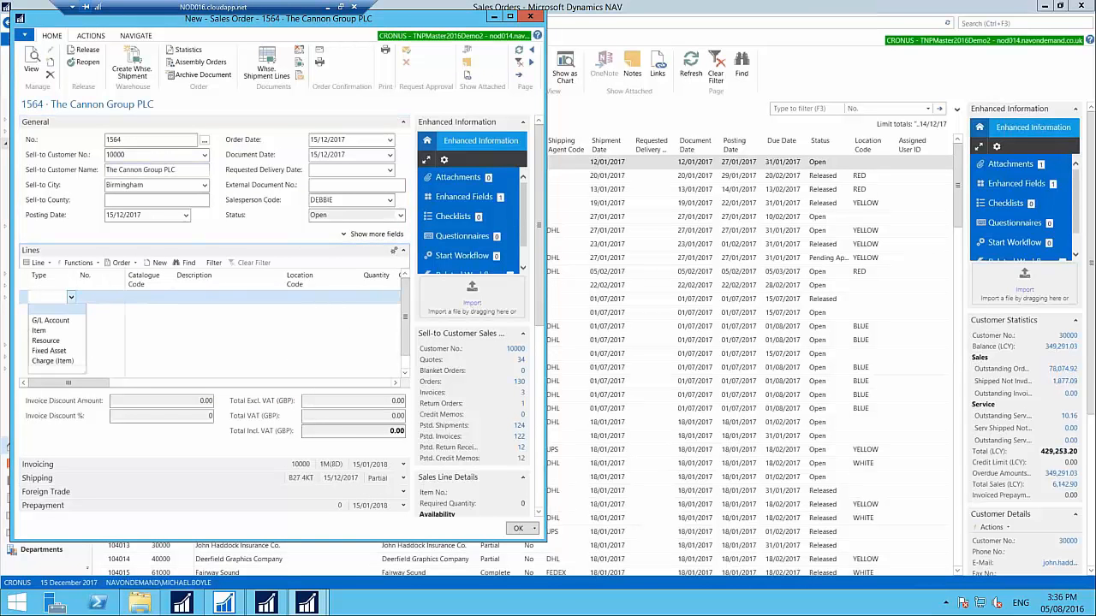
click(67, 330)
key(Tab)
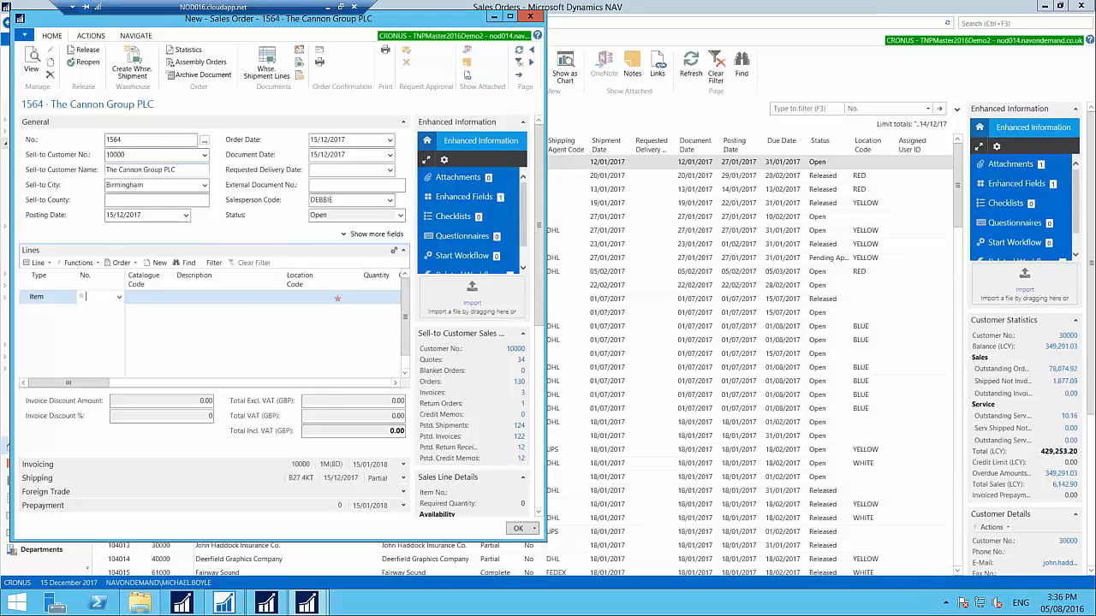
click(119, 297)
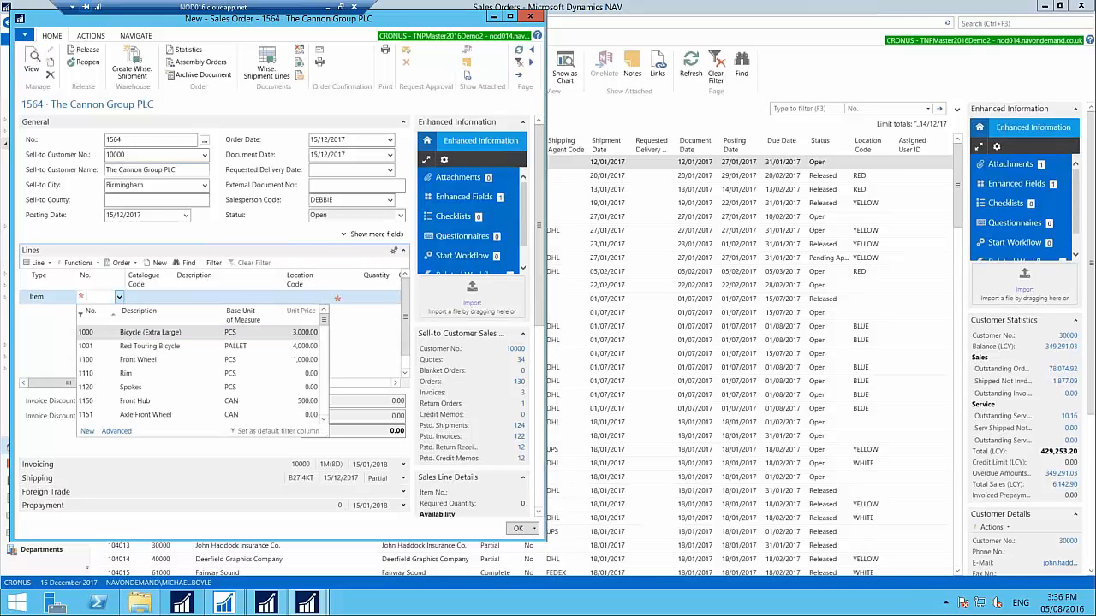
click(100, 373)
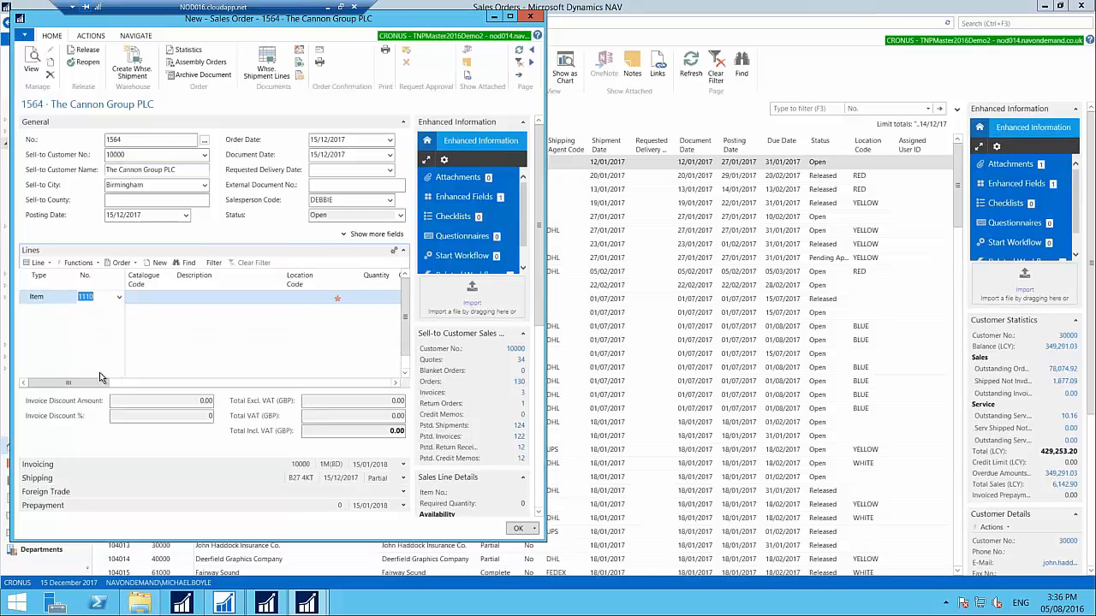
Set the sales order's shipping location code to WHITE and acknowledge that existing lines need manual updating.
click(396, 477)
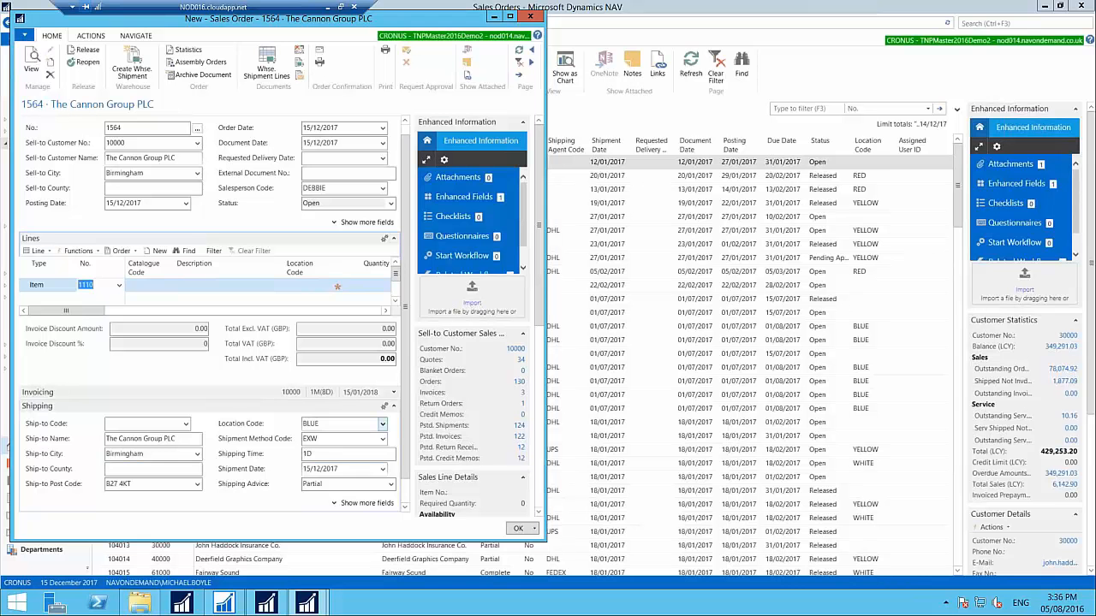
click(382, 424)
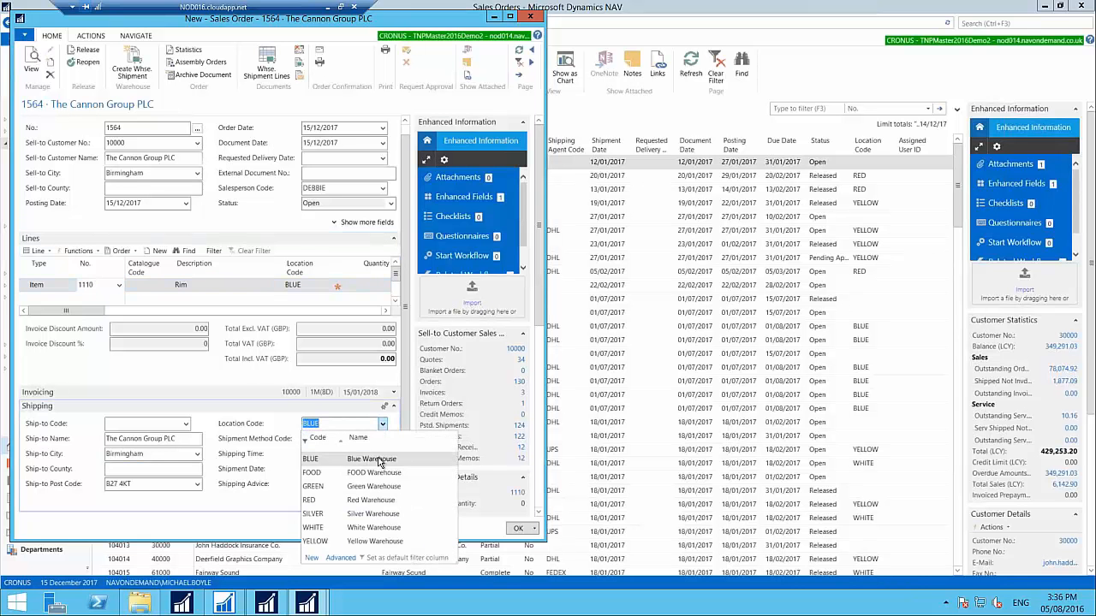
click(319, 527)
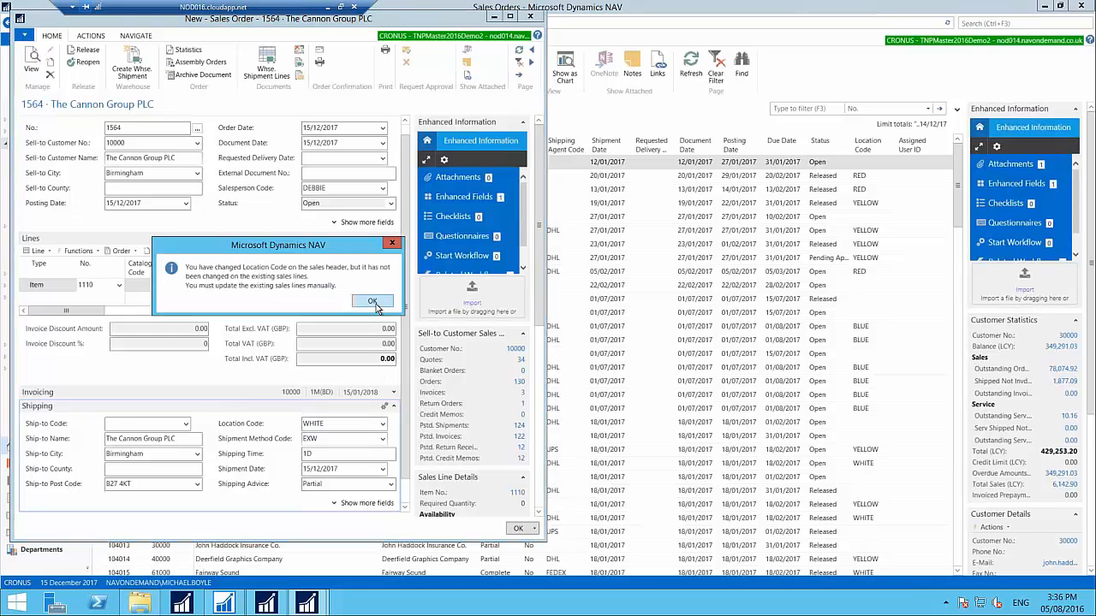
click(373, 302)
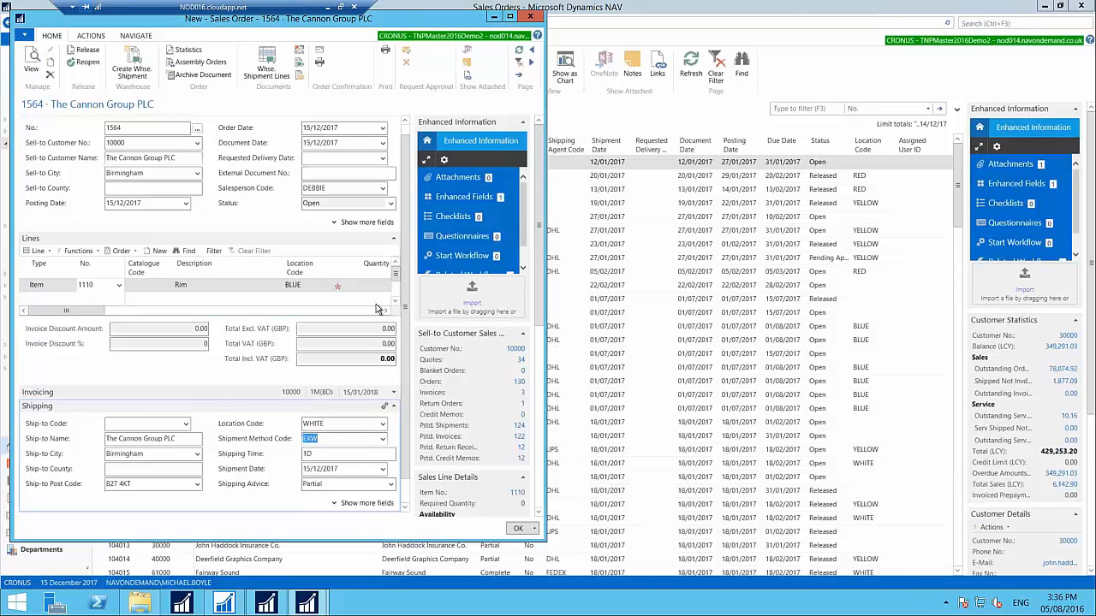
Set the location code on the Rim sales line to WHITE.
click(308, 291)
click(326, 285)
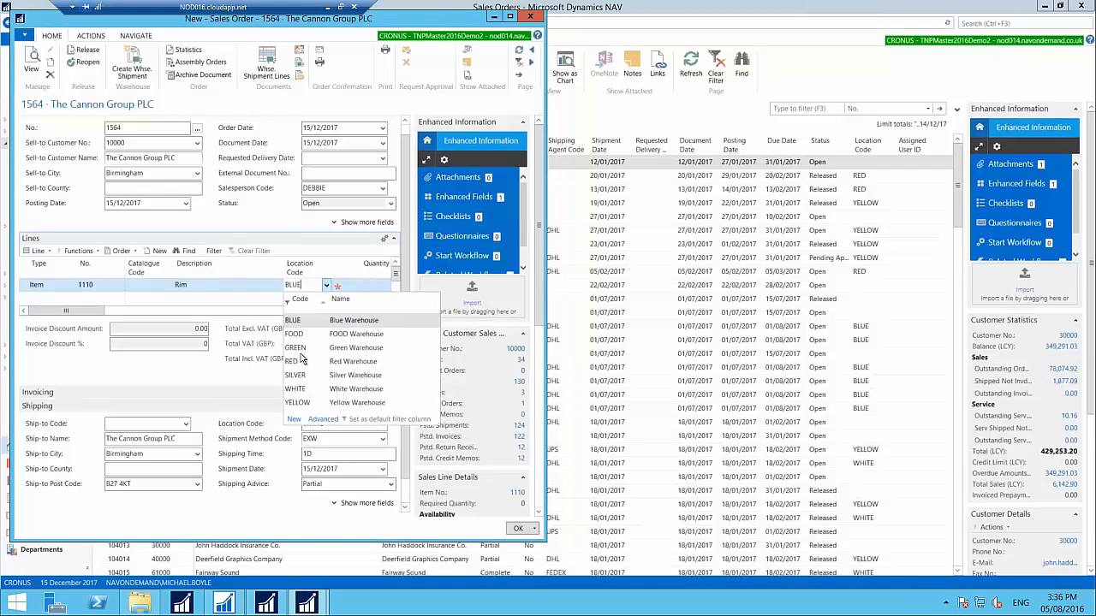
click(300, 391)
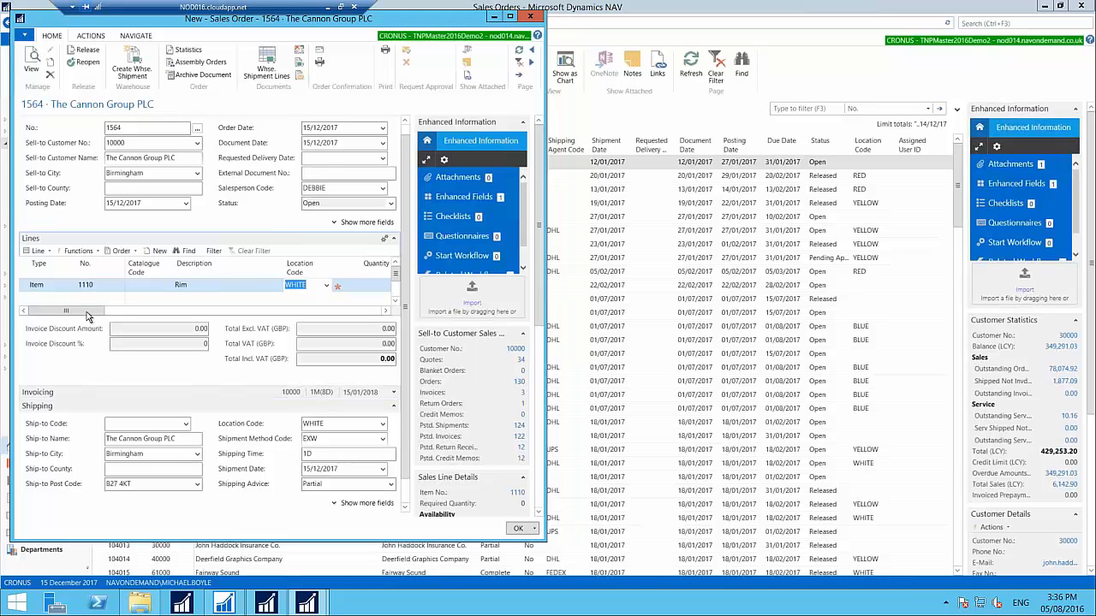
Enter a quantity of 2 on the Rim sales line.
drag(87, 311, 117, 314)
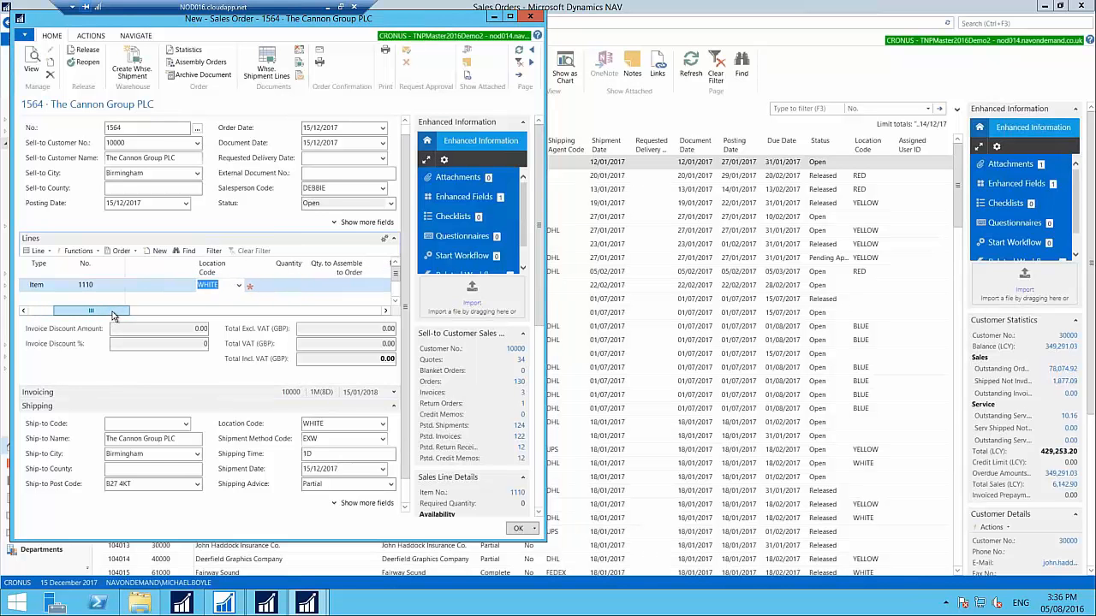
click(300, 286)
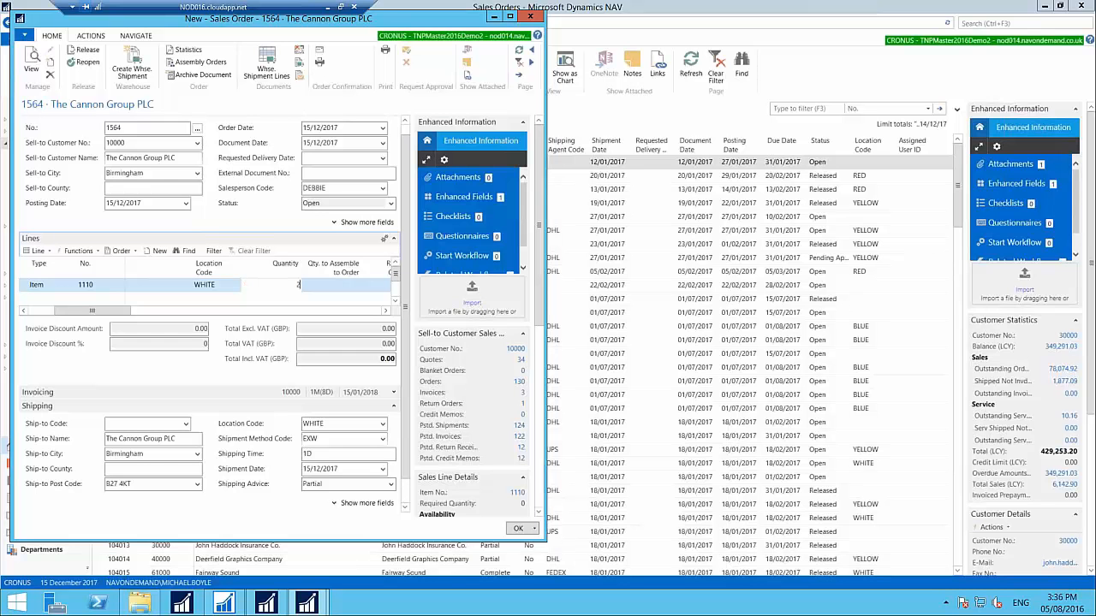
key(BackSpace)
text(2)
key(Tab)
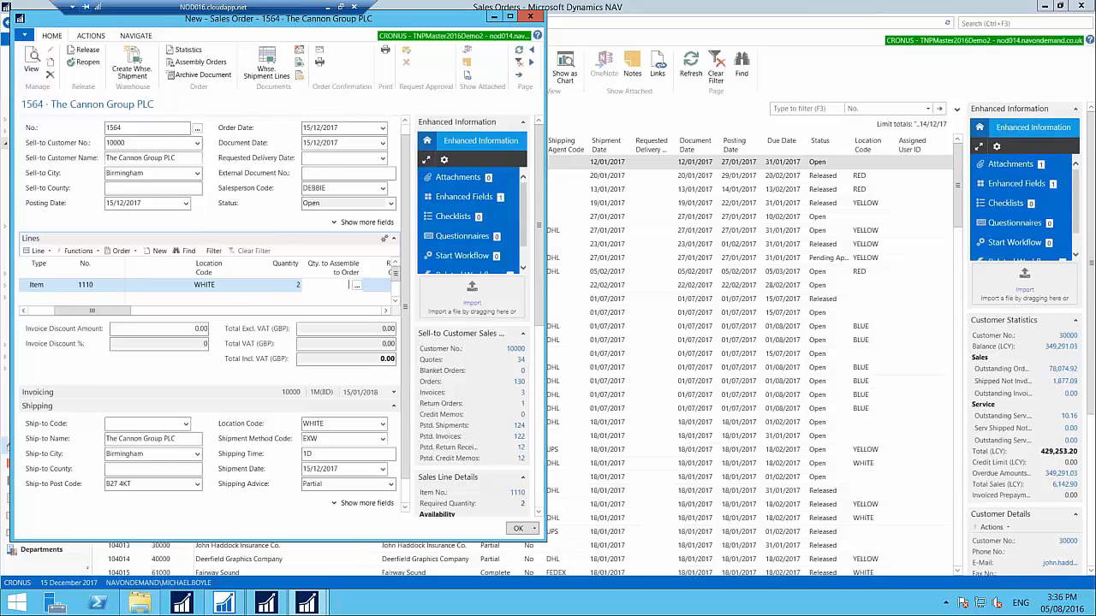
Set the Rim sales line's unit price excluding VAT to 4.00.
click(115, 288)
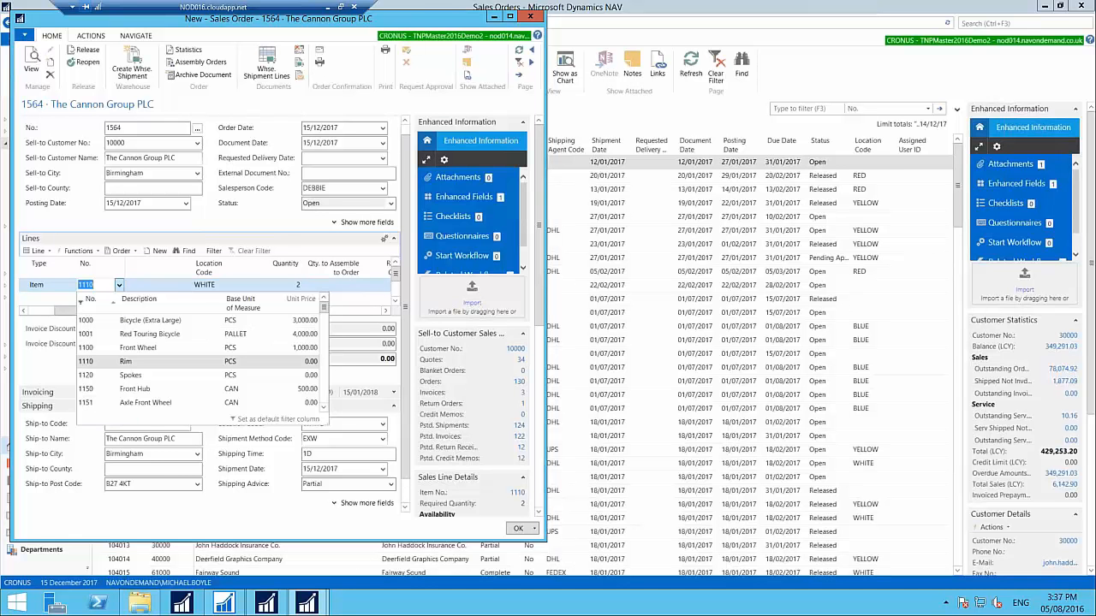
key(Escape)
drag(132, 312, 371, 310)
click(340, 284)
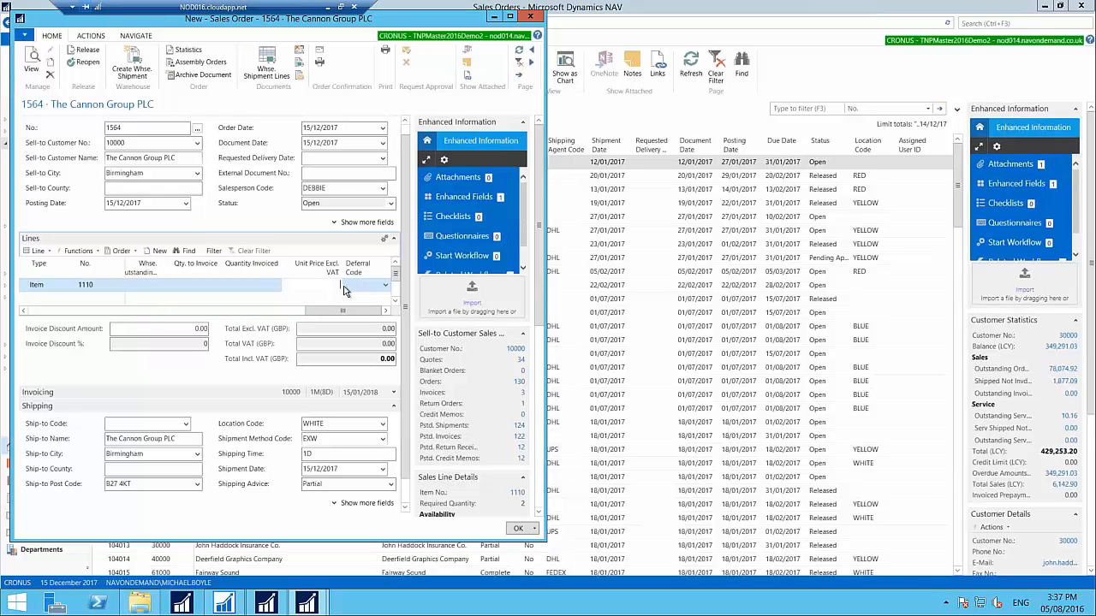
key(Tab)
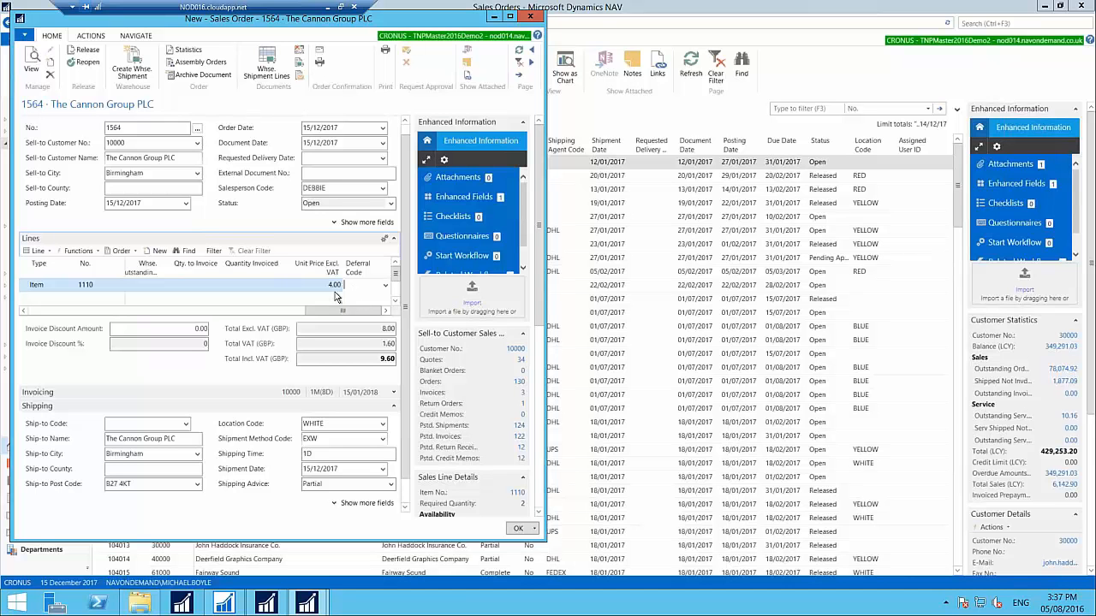
Release the sales order and create its warehouse shipment.
click(88, 51)
click(93, 36)
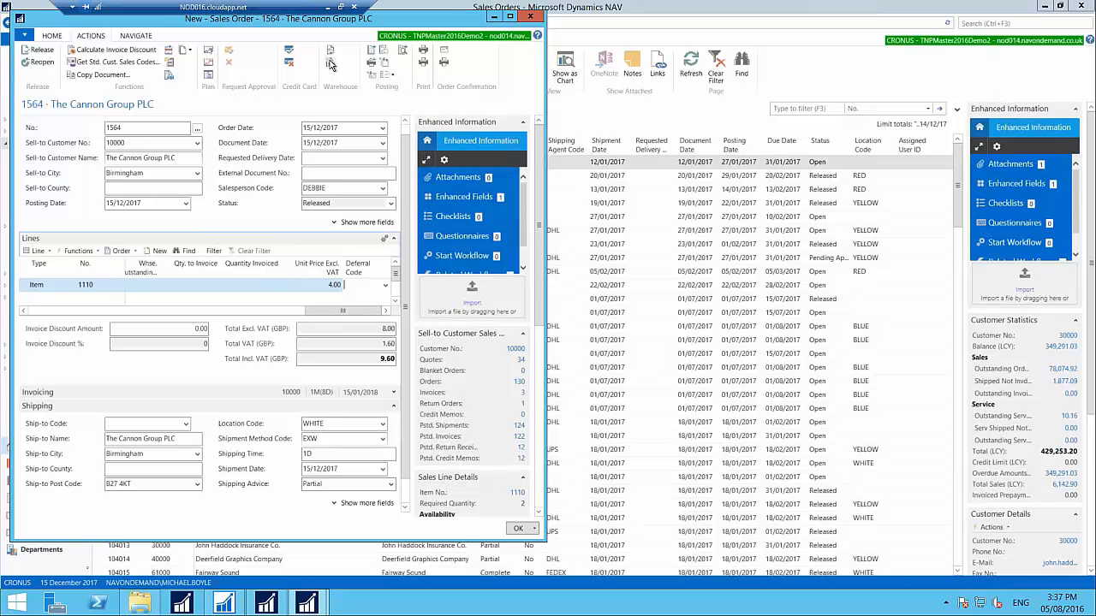
click(330, 65)
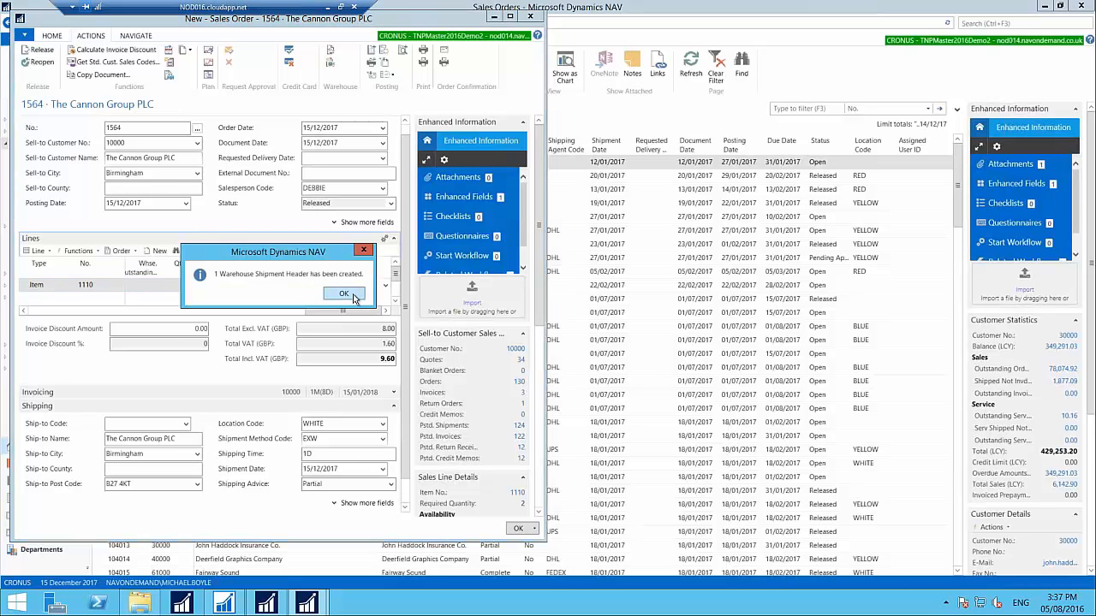
click(343, 293)
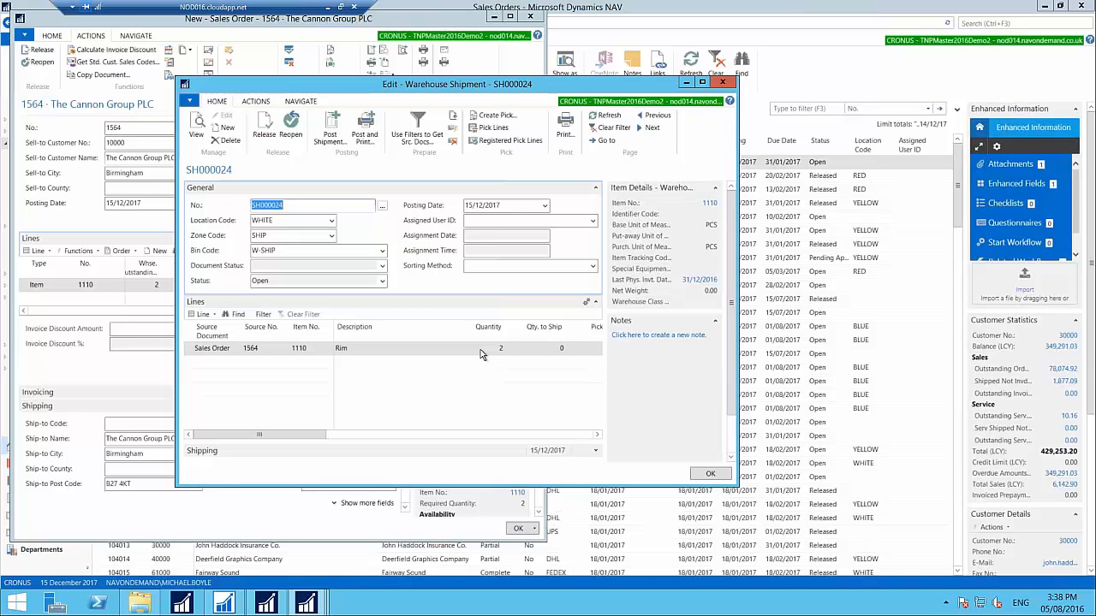
Try to create a pick from the warehouse shipment with Do Not Fill Qty. to Handle turned off.
click(498, 118)
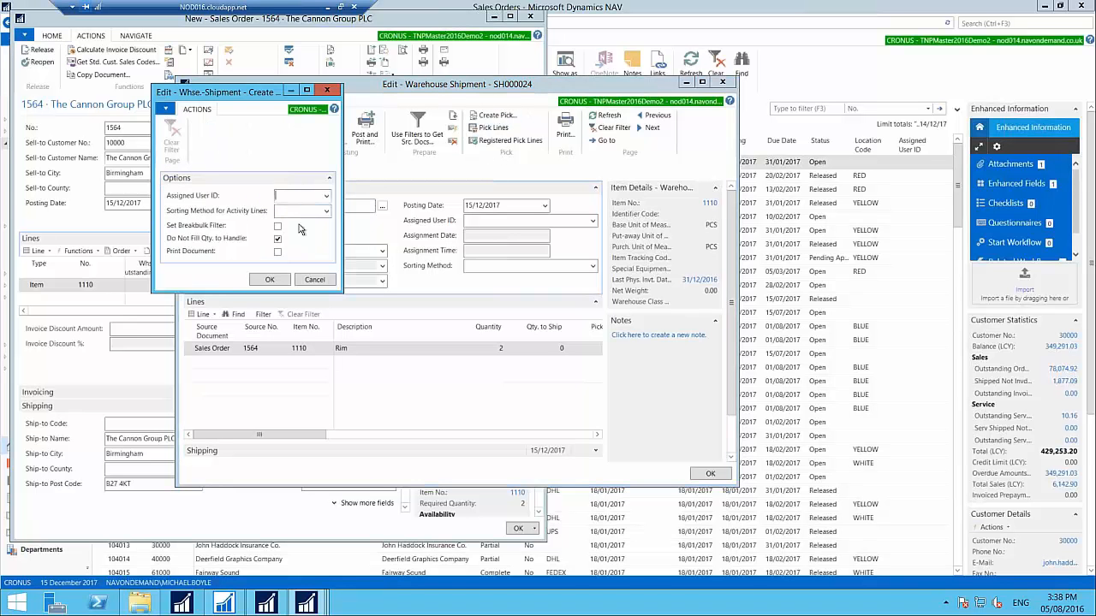
click(277, 239)
click(269, 281)
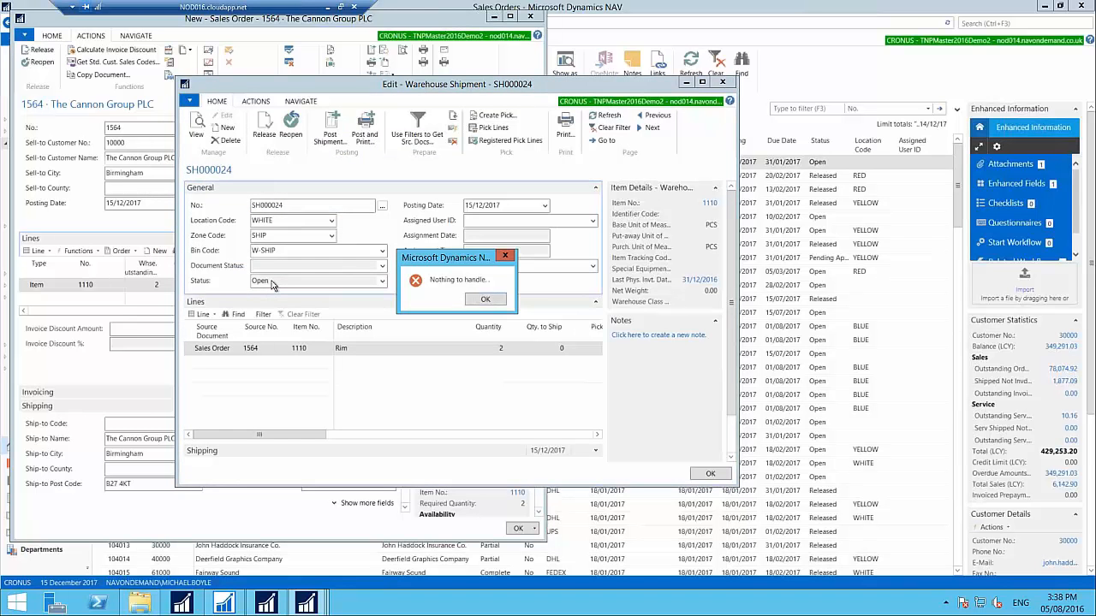
click(494, 301)
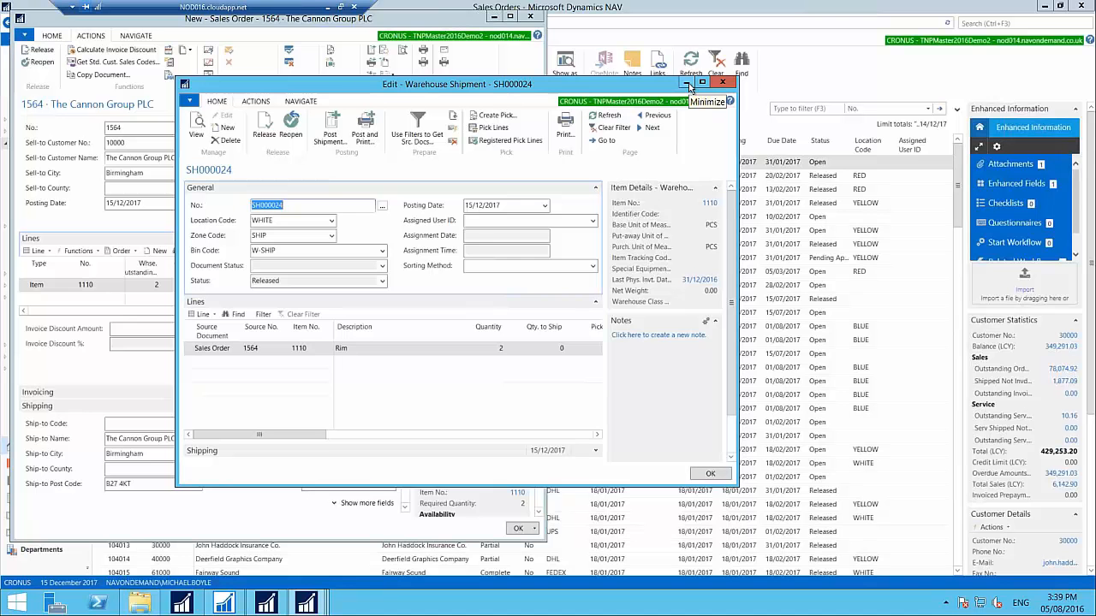
Check the White Warehouse bin contents of item 1110 from the shipment line, including minimum quantities, and return to the shipment.
click(306, 353)
click(302, 352)
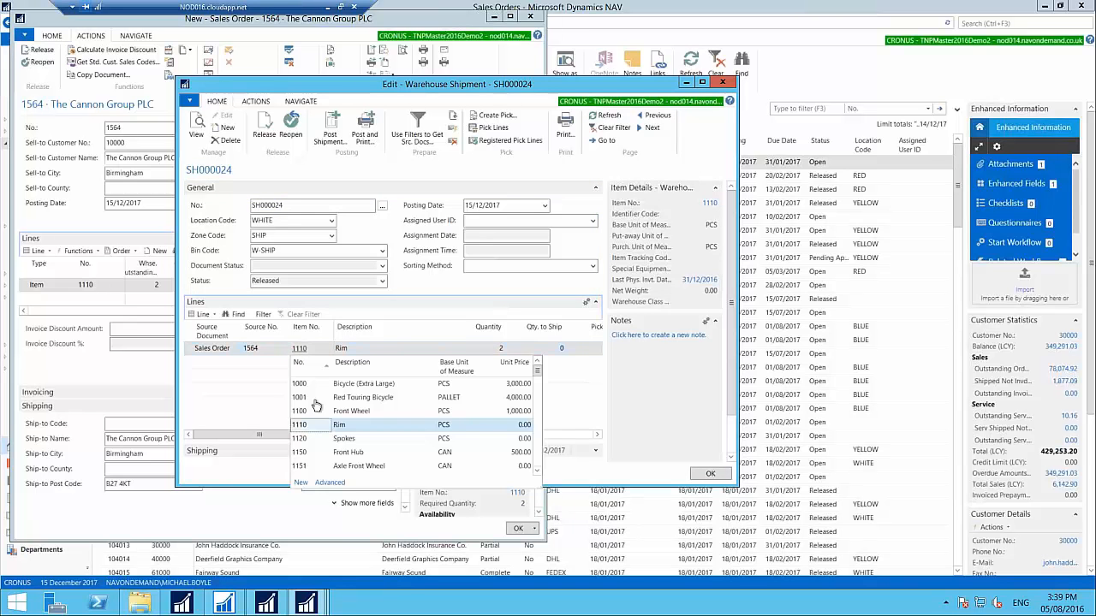
click(330, 482)
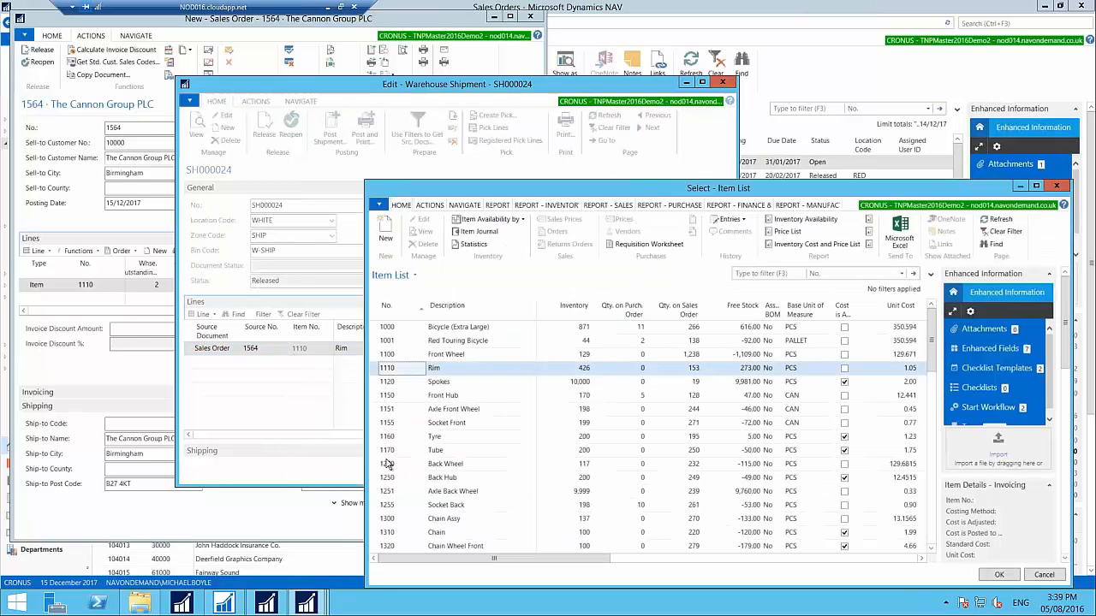
click(465, 206)
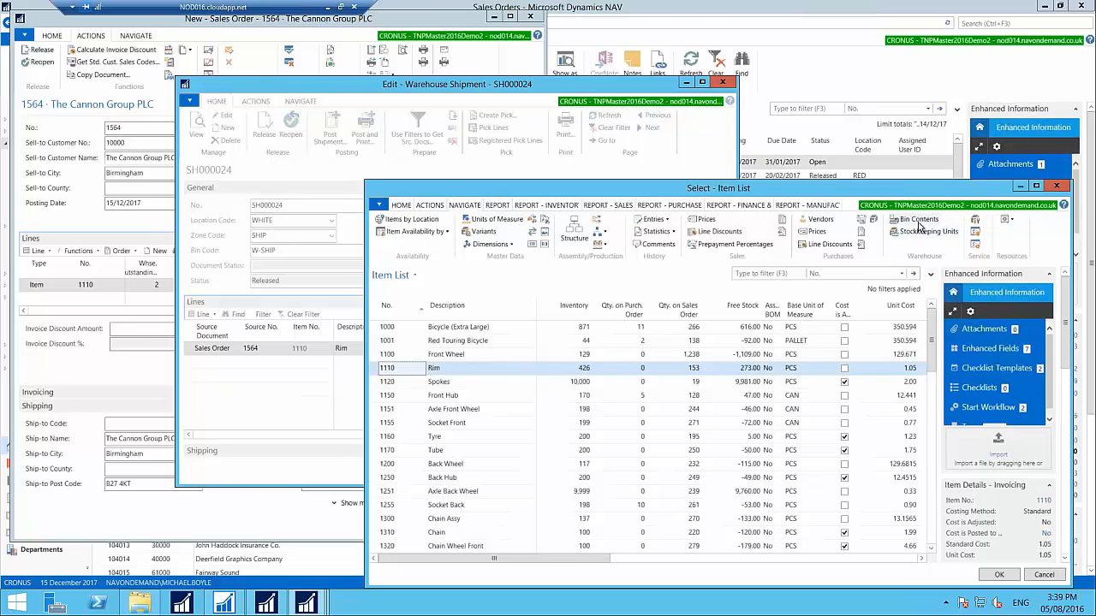
click(917, 222)
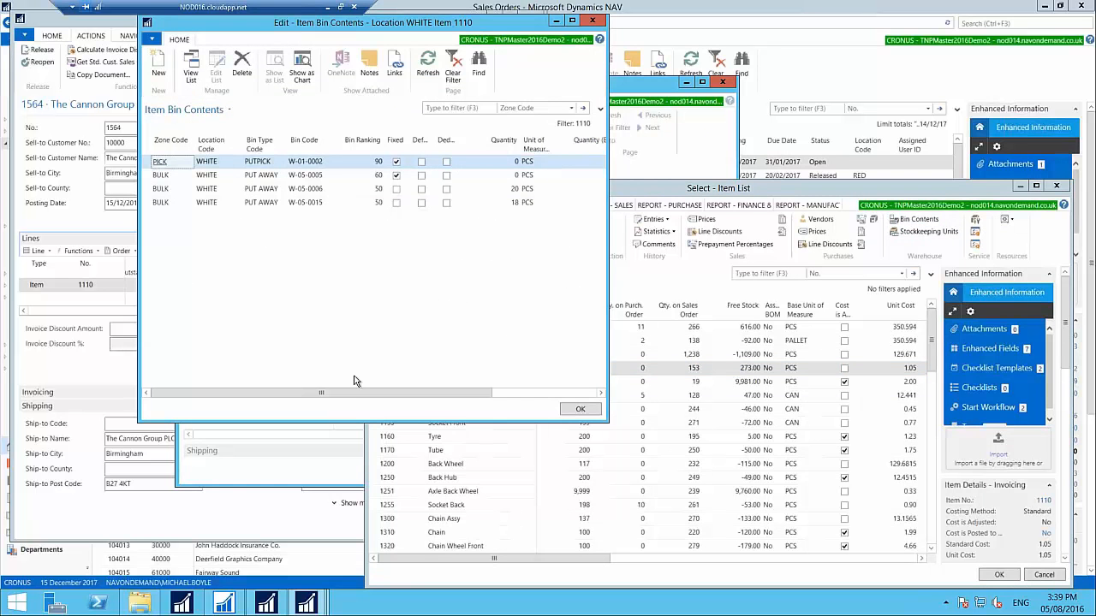
drag(348, 391, 412, 392)
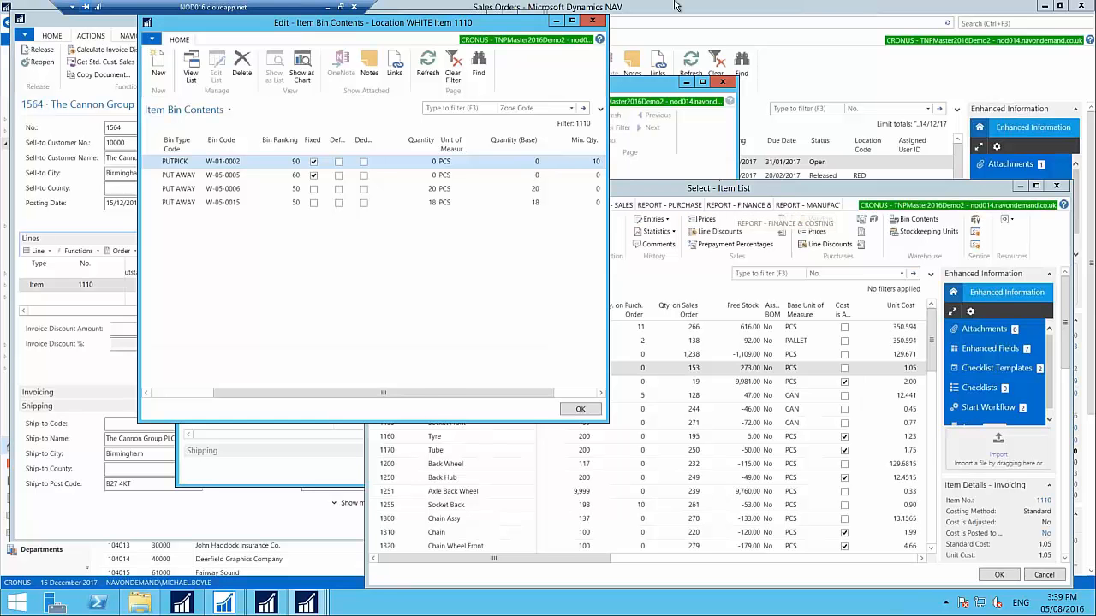
click(593, 21)
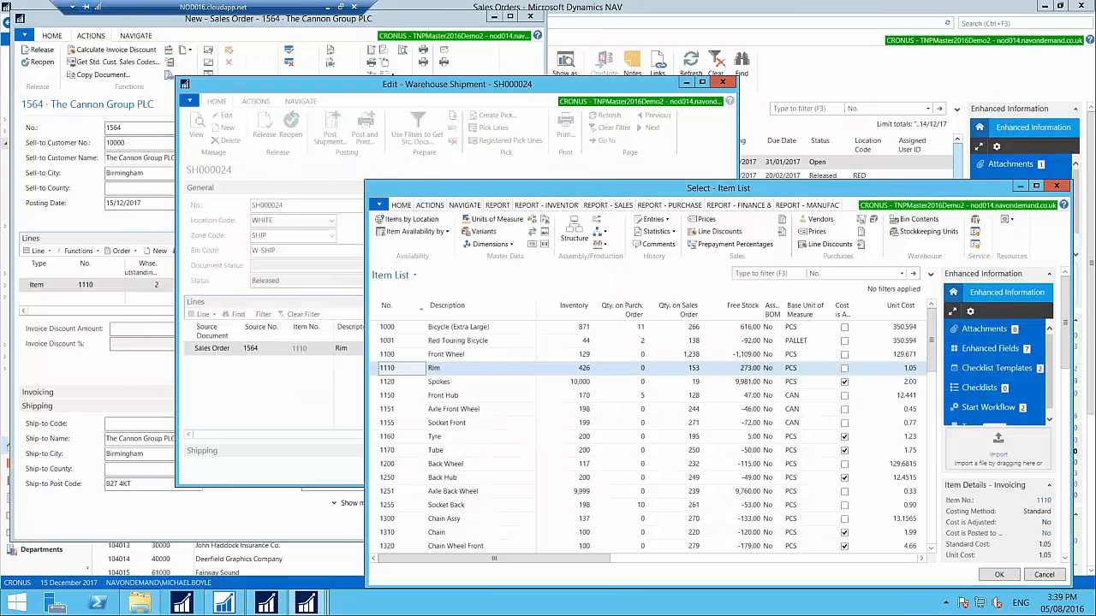
click(1058, 187)
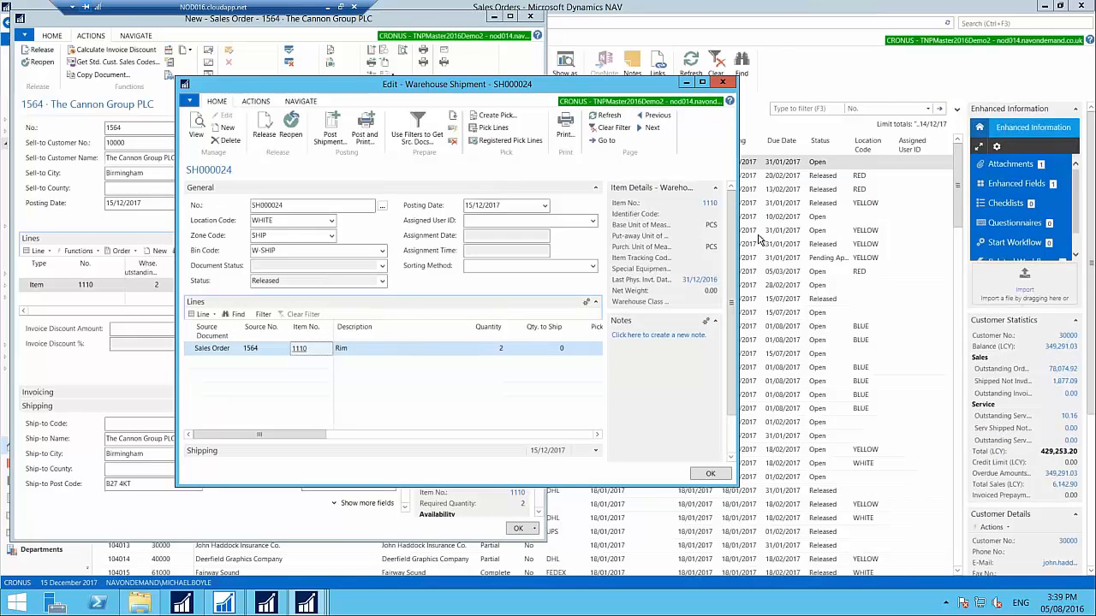
Open the White Warehouse location card for editing from the Warehouse department's administration setup.
click(74, 557)
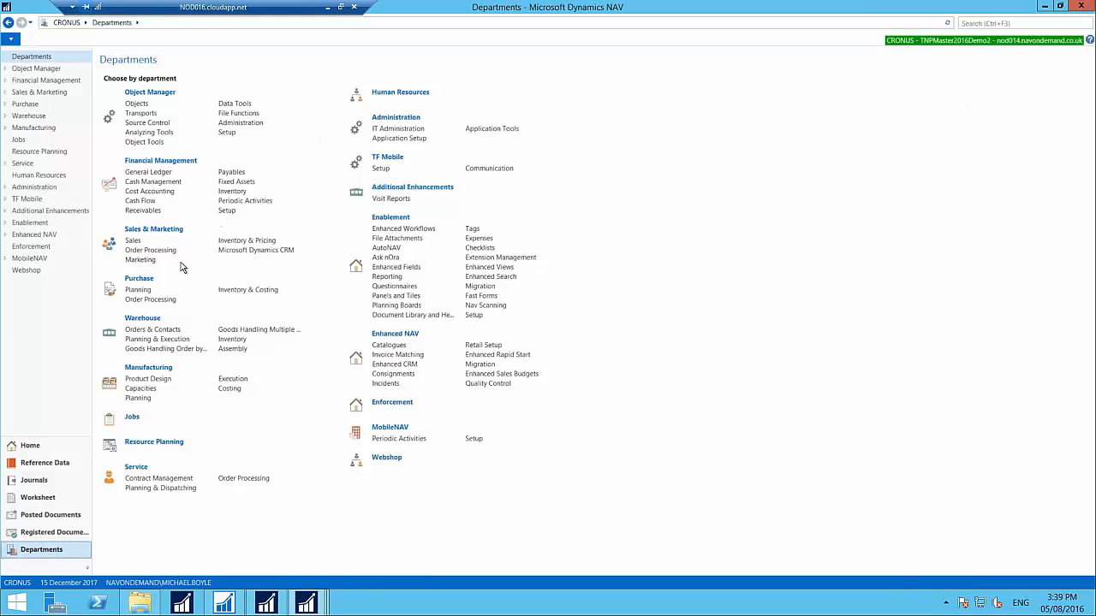
click(143, 318)
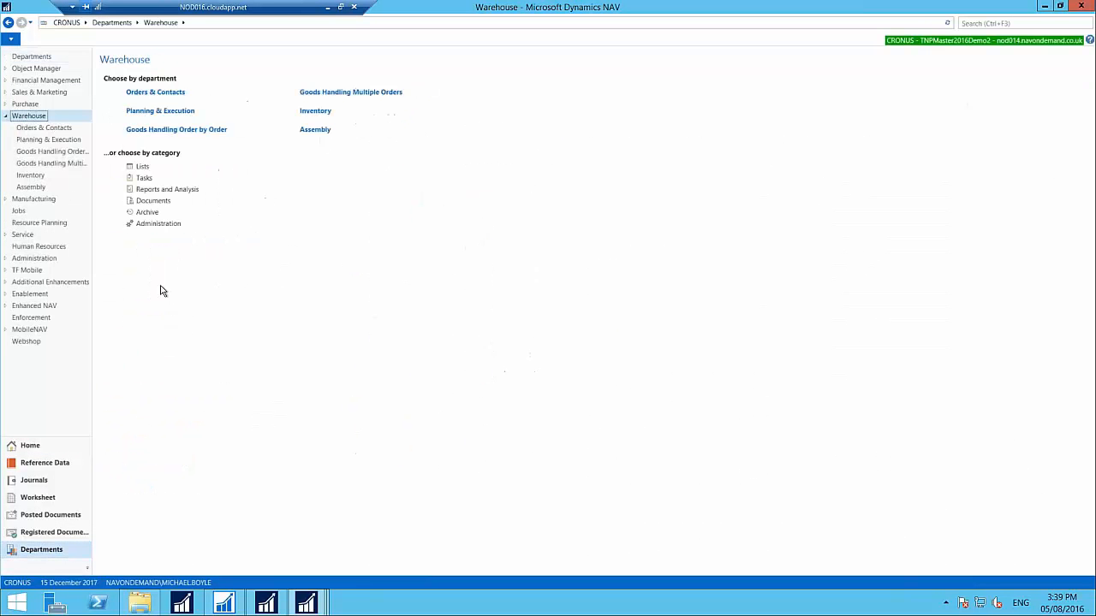
click(139, 224)
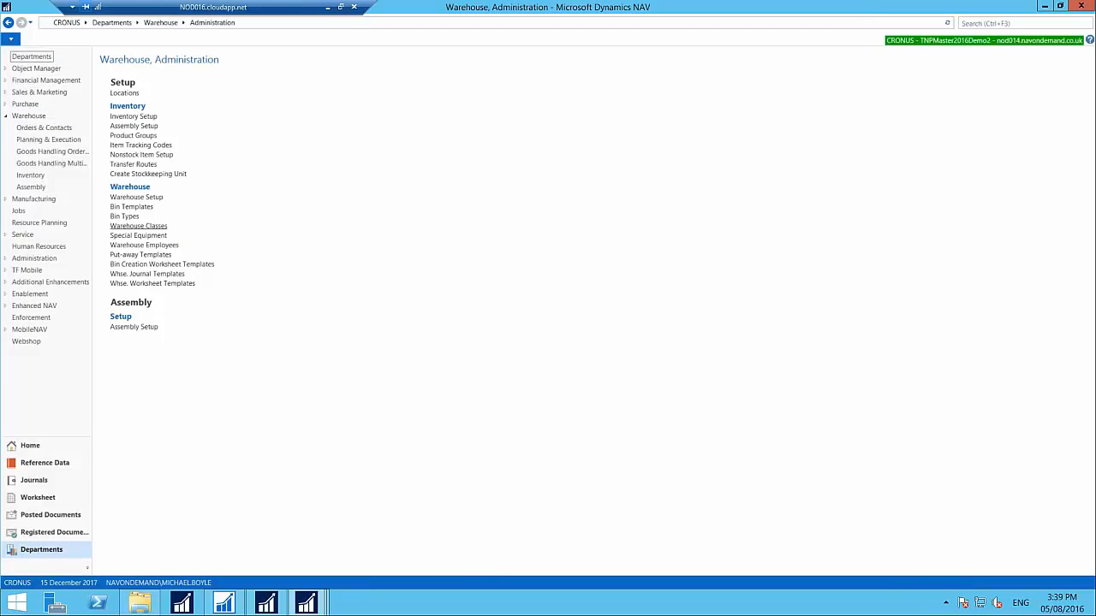
click(120, 95)
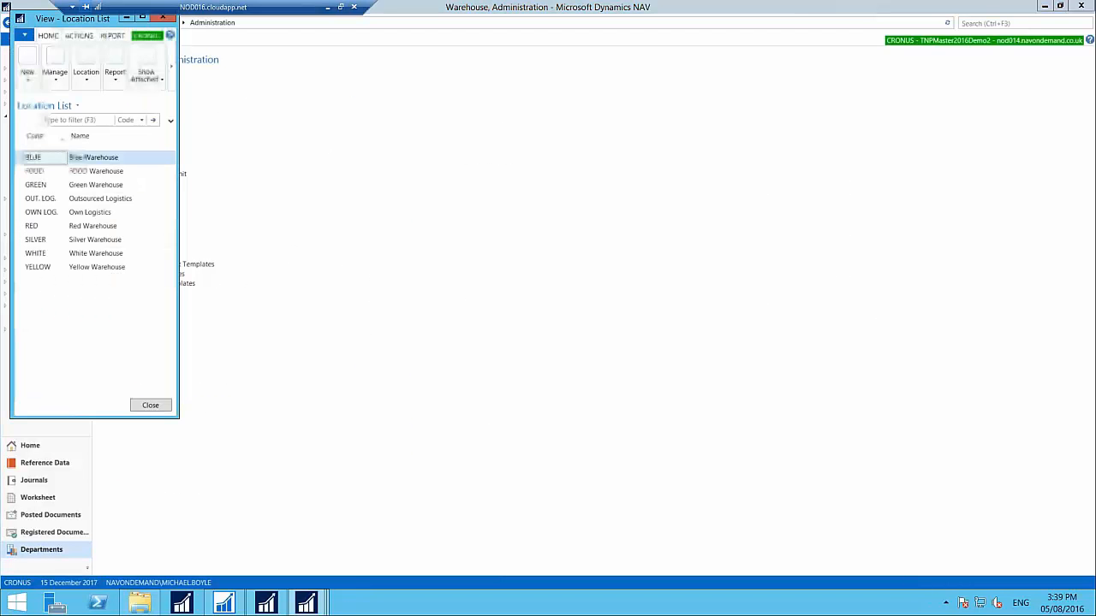
click(91, 255)
click(55, 81)
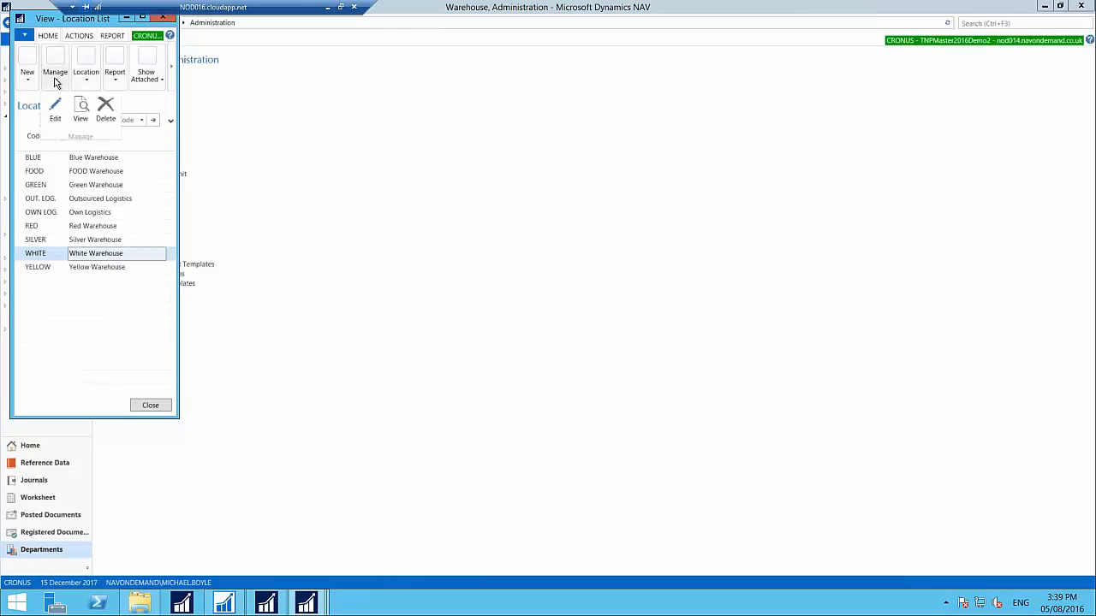
click(56, 108)
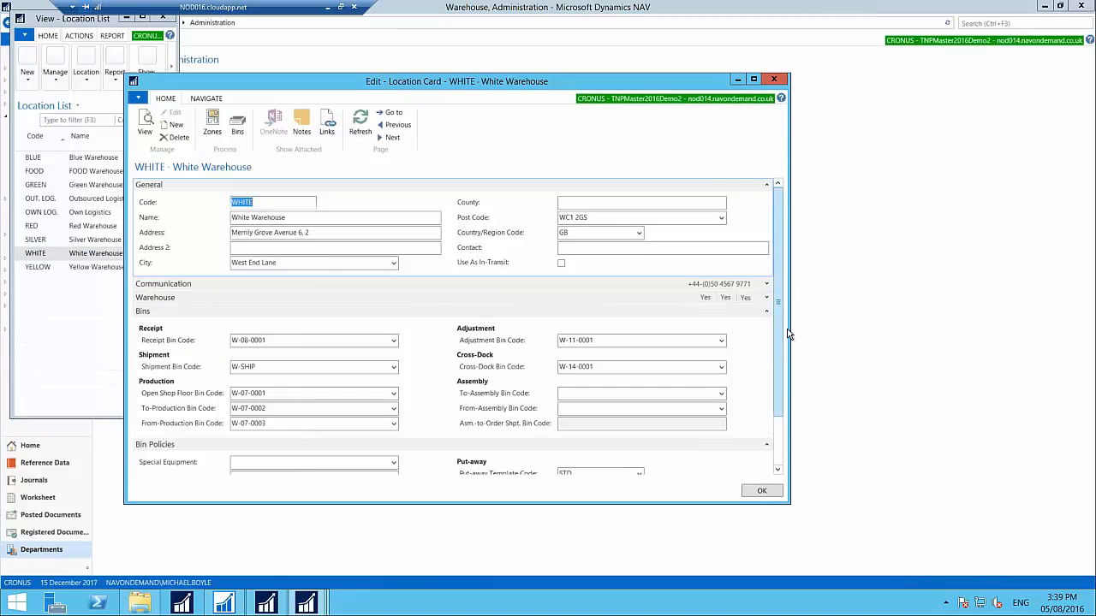
Turn Always Create Pick Line on and back off in White Warehouse's bin policies, and close the location card and list.
scroll(777, 463, down, 2)
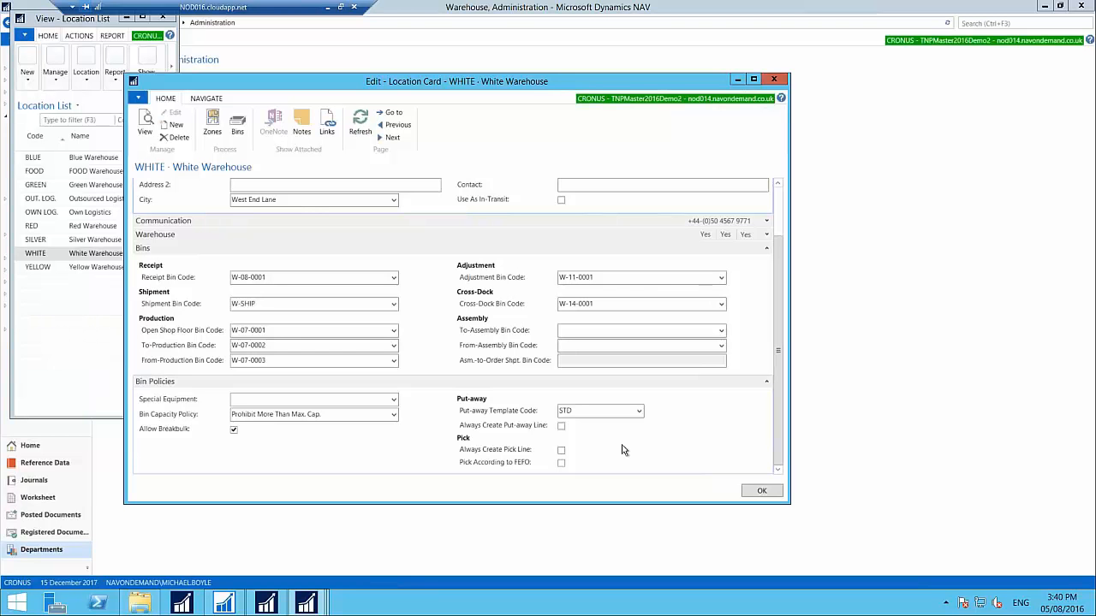
click(560, 451)
click(561, 451)
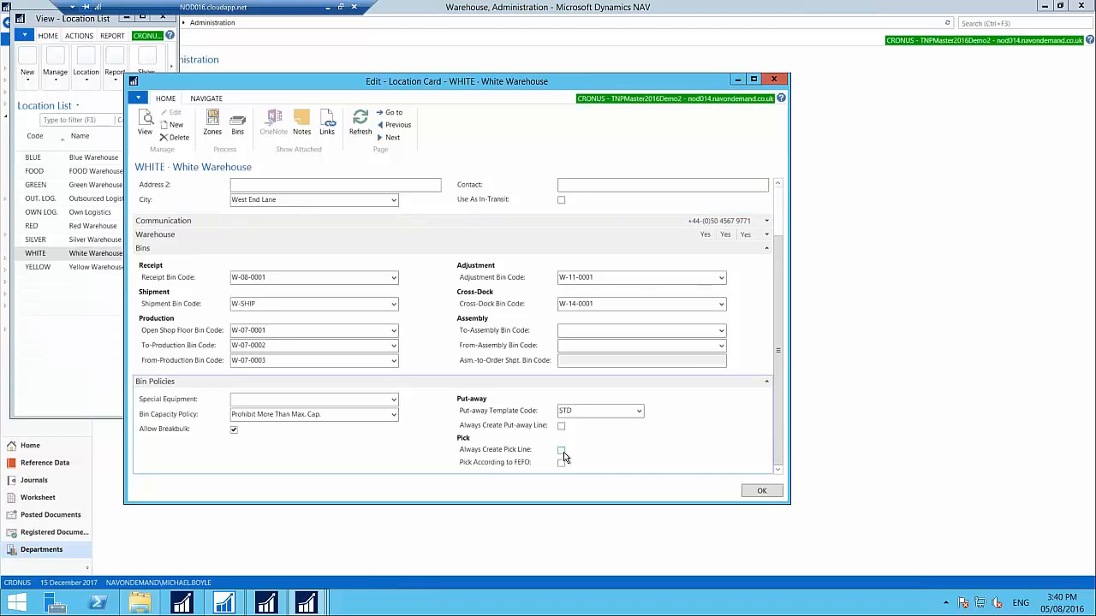
click(762, 491)
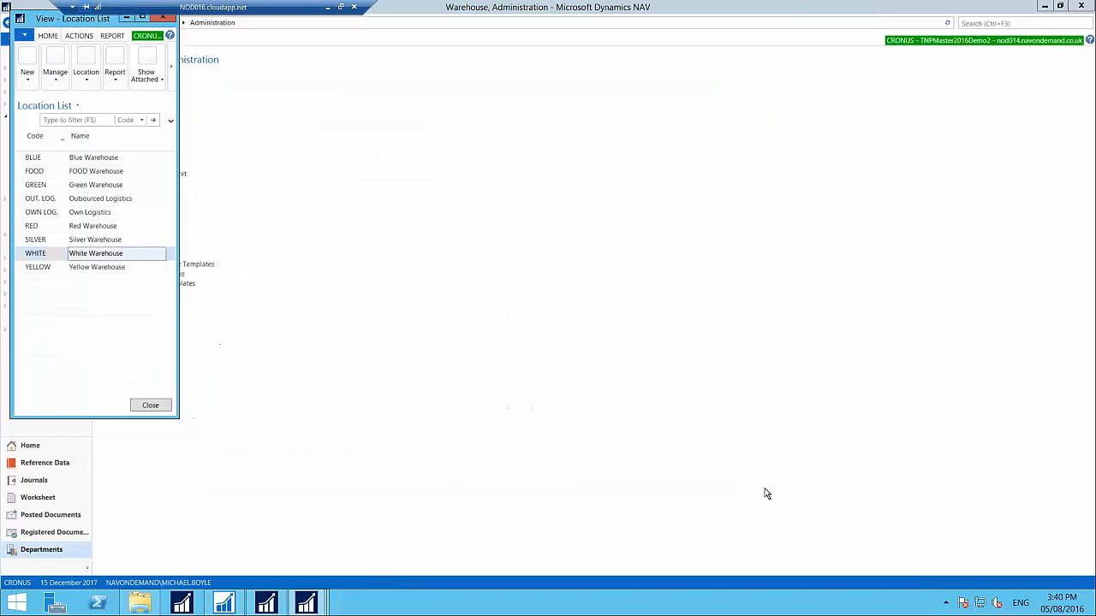
click(155, 406)
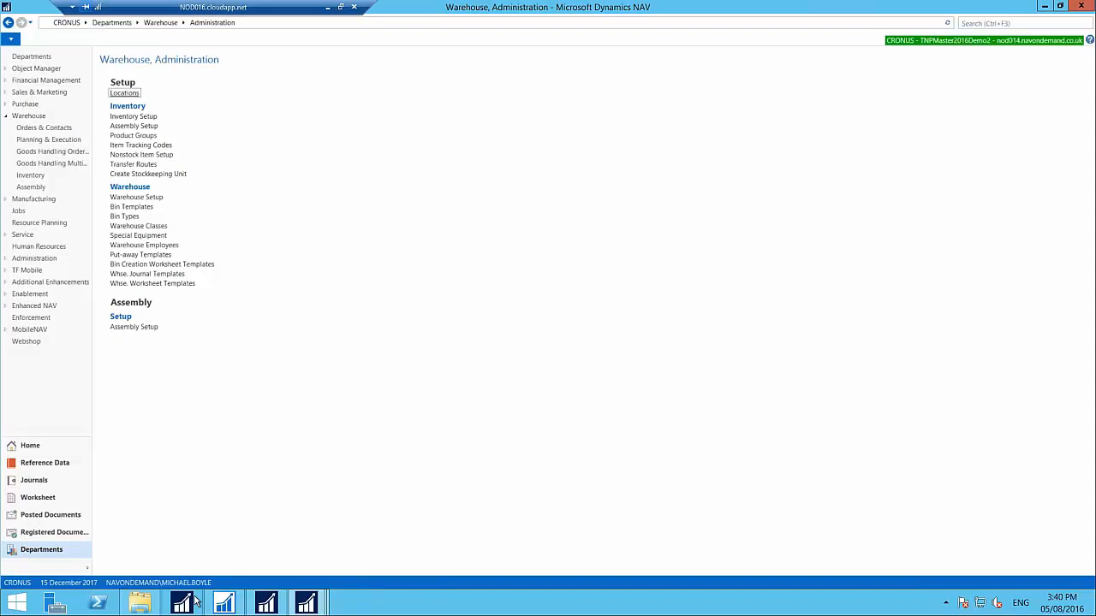
Open the DEFAULT movement worksheet of location WHITE for editing.
mouse_move(263, 604)
click(40, 450)
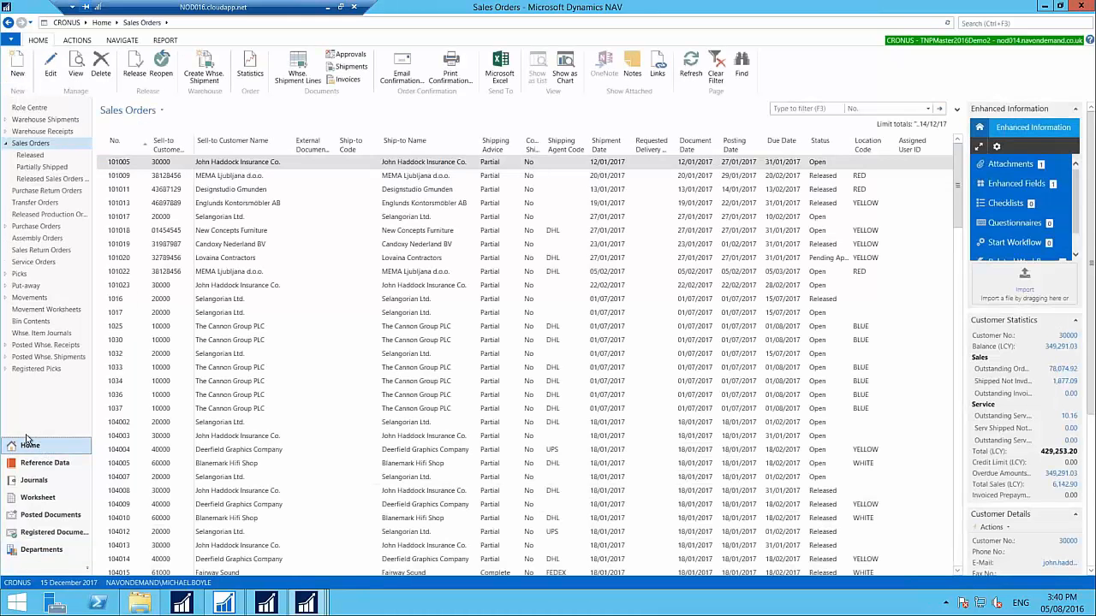
click(38, 108)
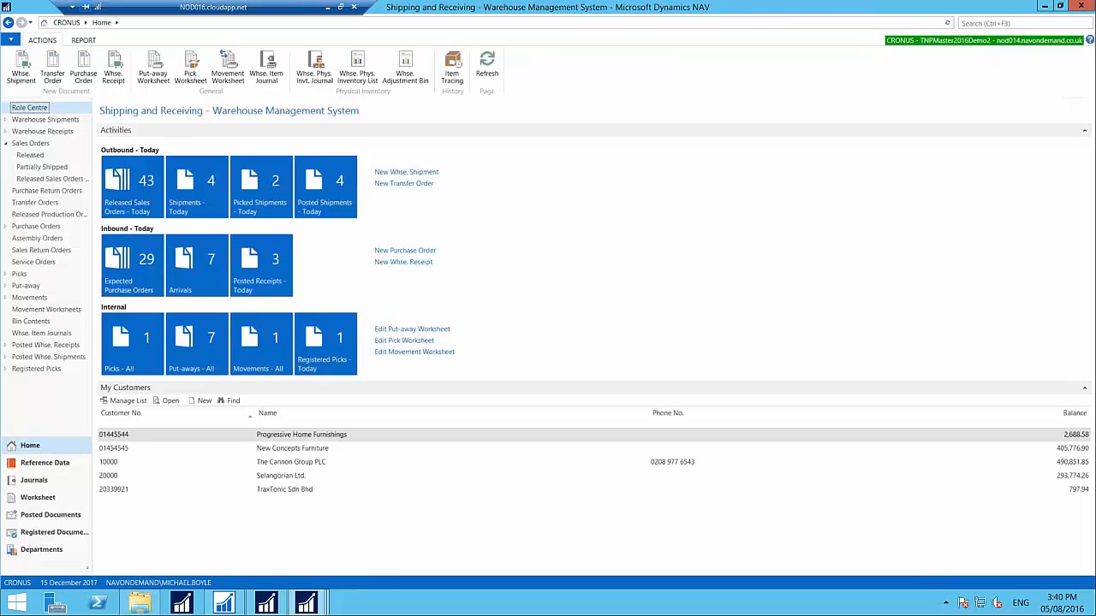
click(61, 500)
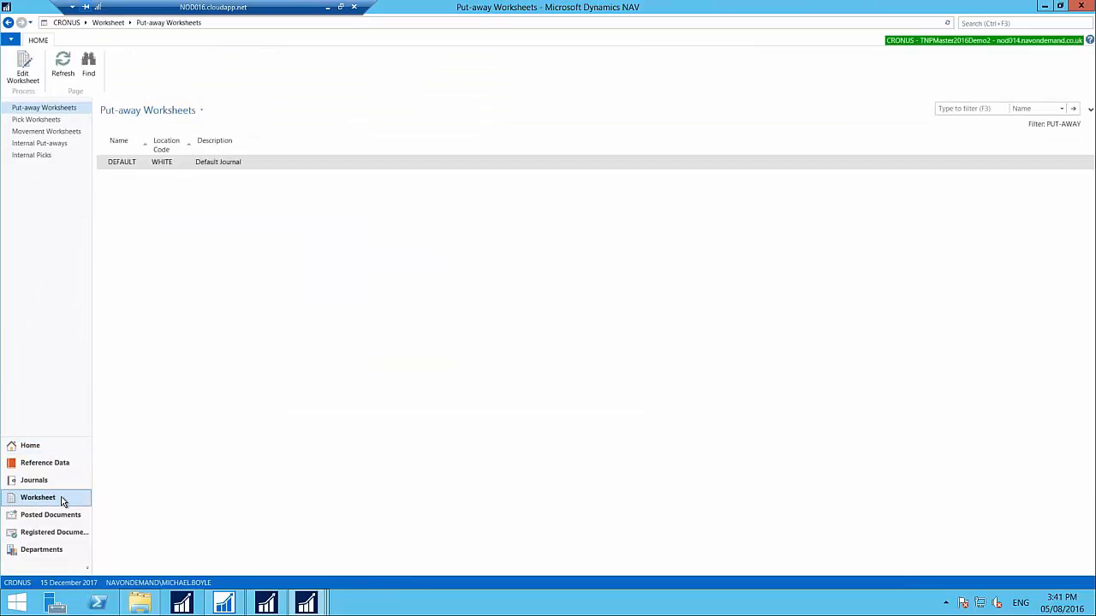
click(45, 133)
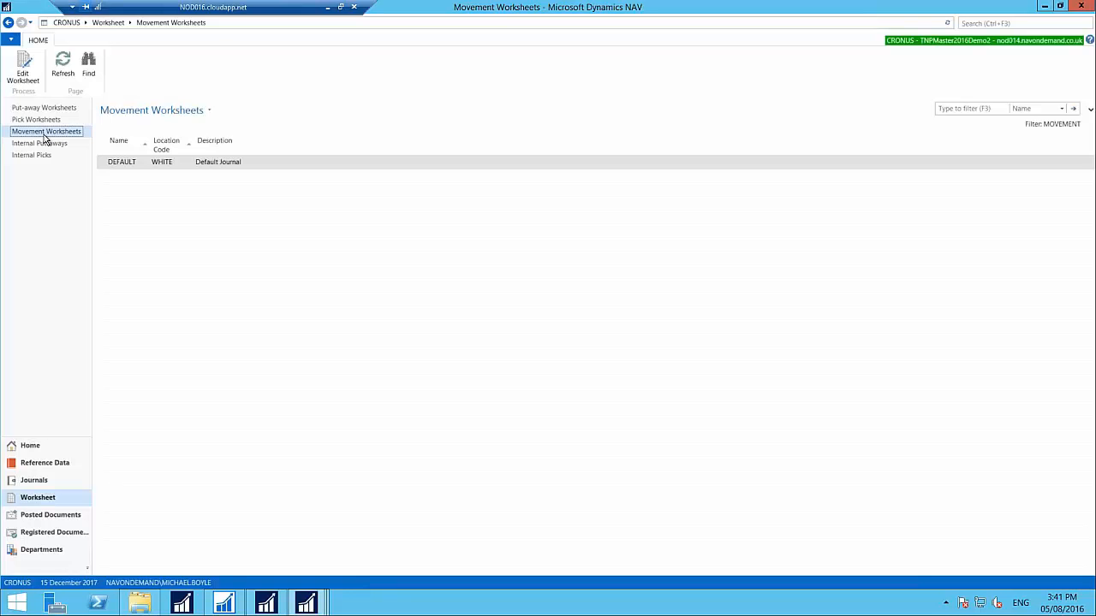
click(22, 79)
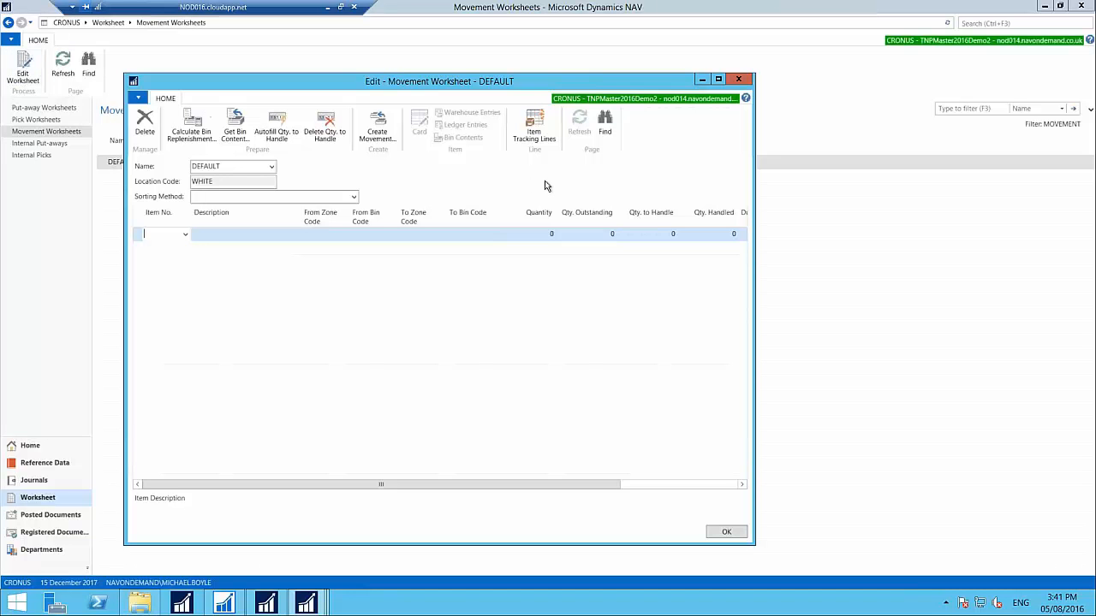
Calculate bin replenishment in the movement worksheet for item 1110 at location WHITE, with Allow Breakbulk on.
click(186, 130)
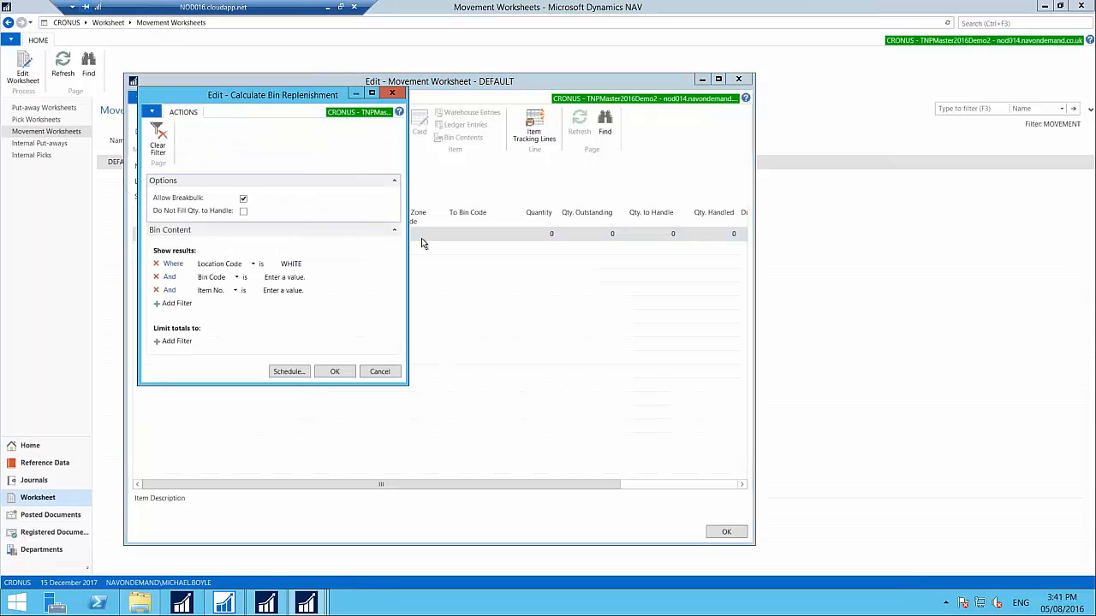
click(323, 291)
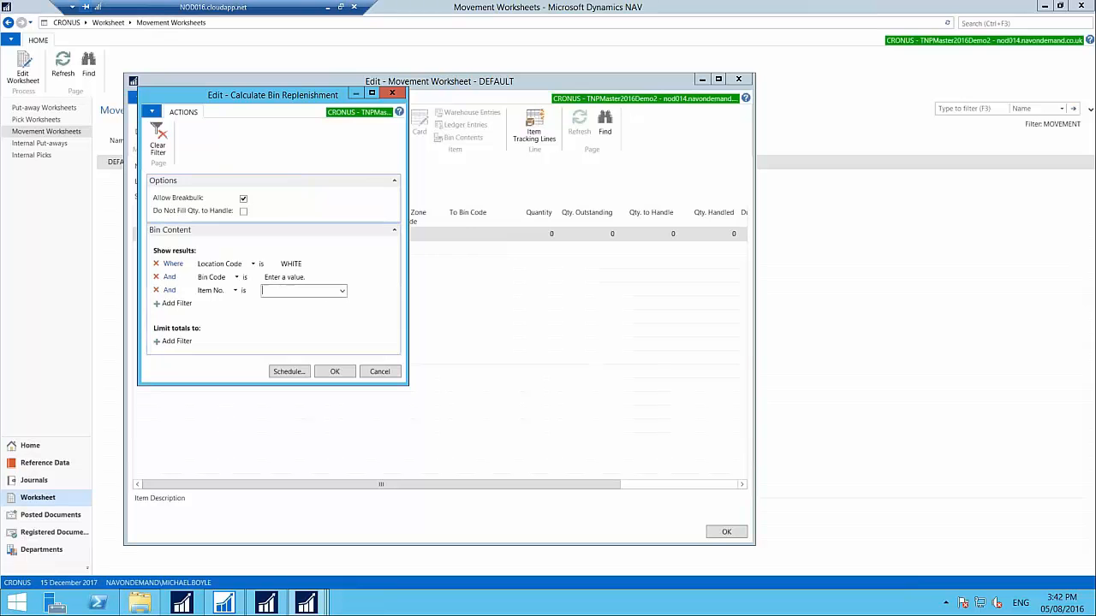
click(341, 292)
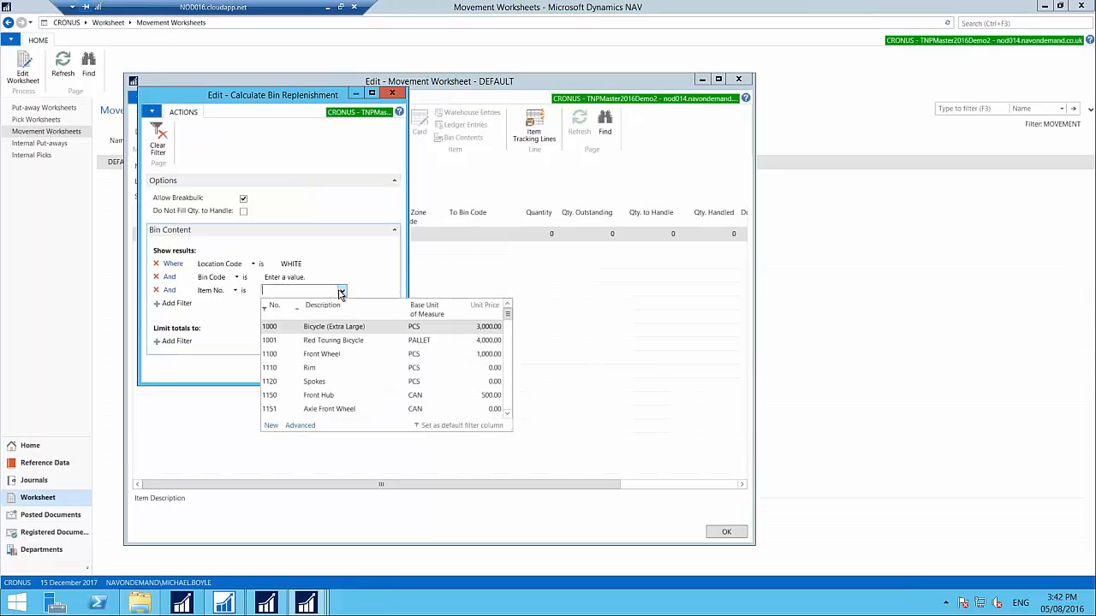
click(279, 368)
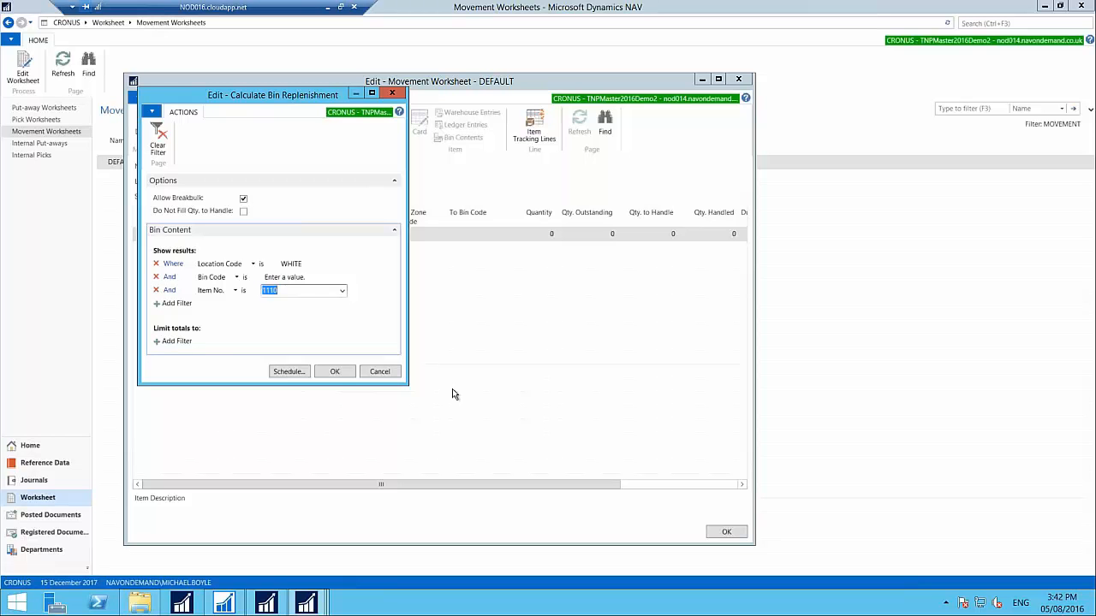
click(341, 377)
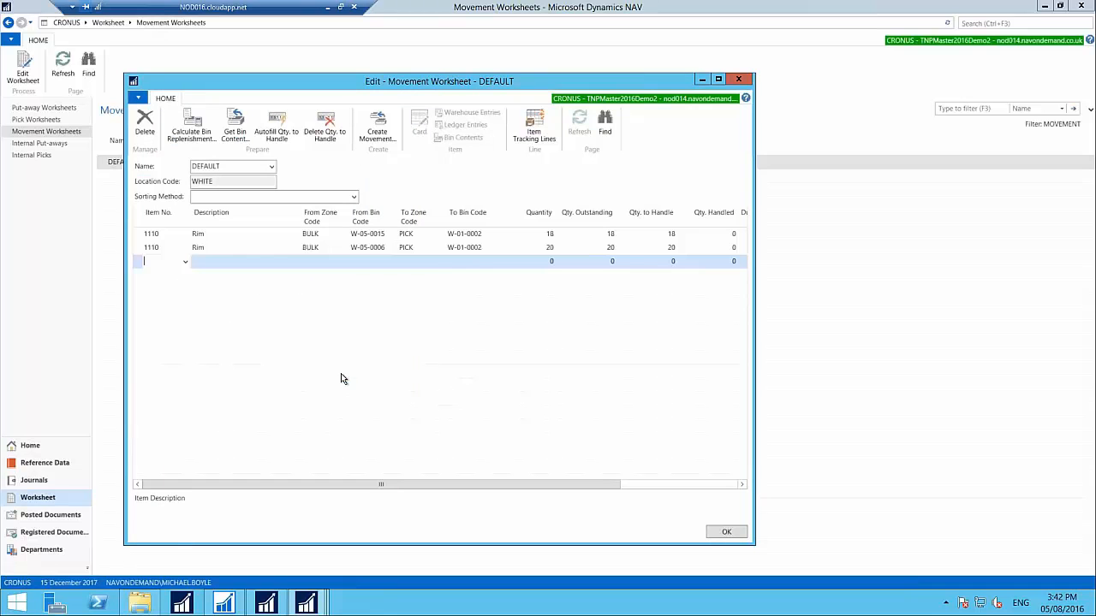
Review the proposed Rim movement lines and item 1110's bin contents, including bin rankings and minimum and maximum quantities.
click(369, 239)
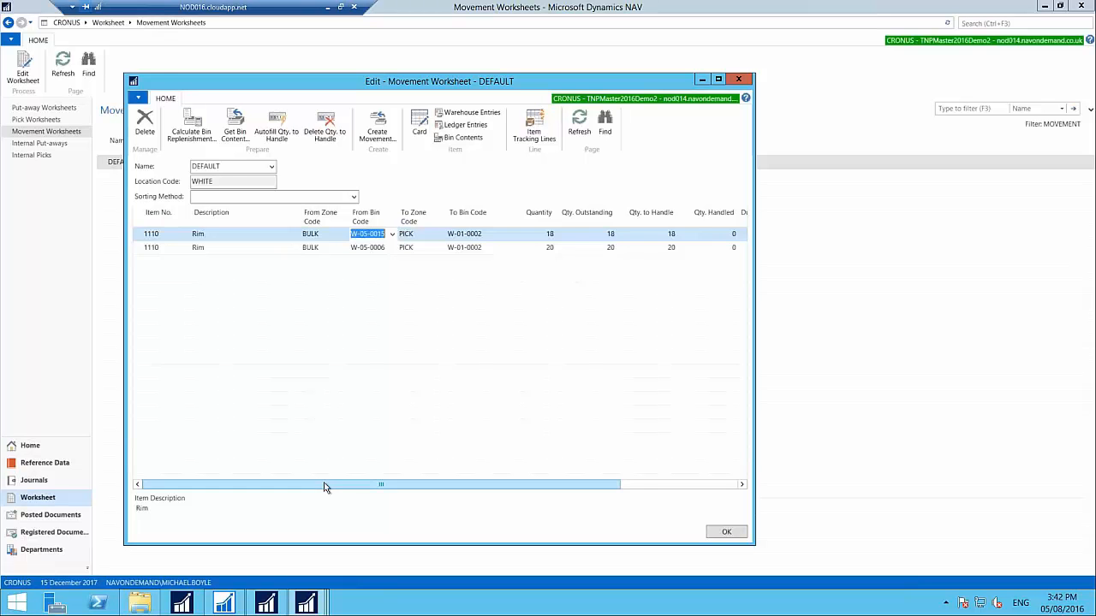
drag(327, 484, 500, 484)
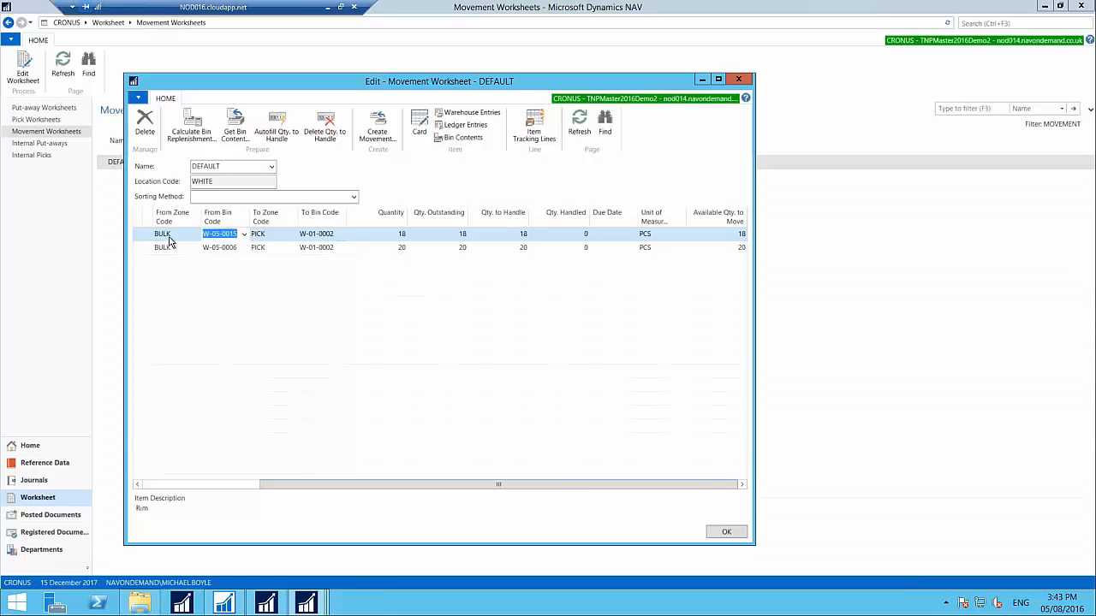
drag(351, 485, 156, 469)
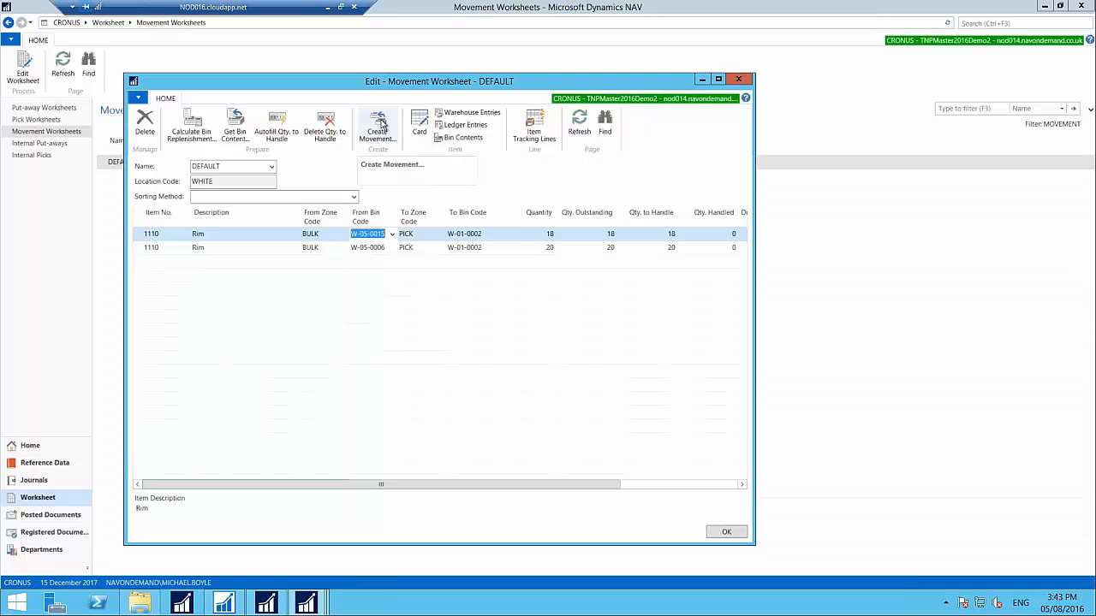
click(462, 138)
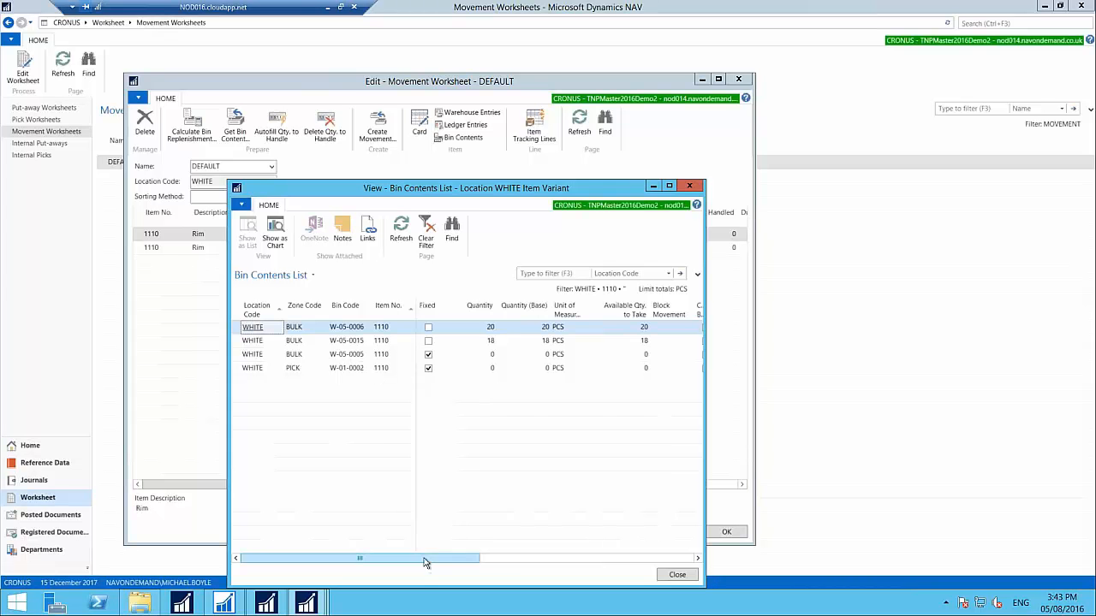
drag(459, 564, 614, 555)
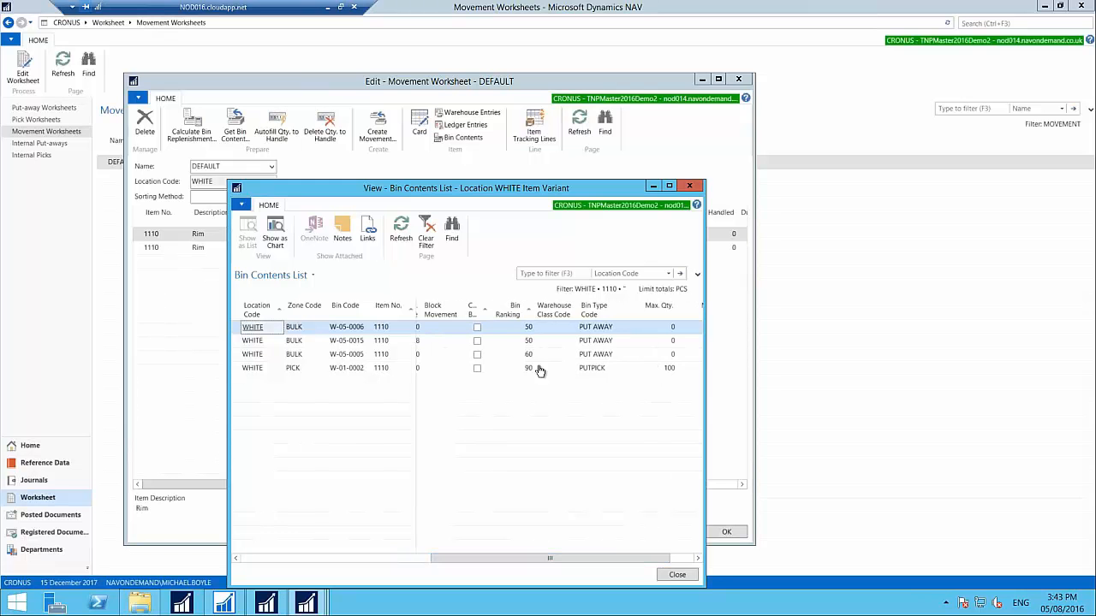
drag(553, 552, 599, 551)
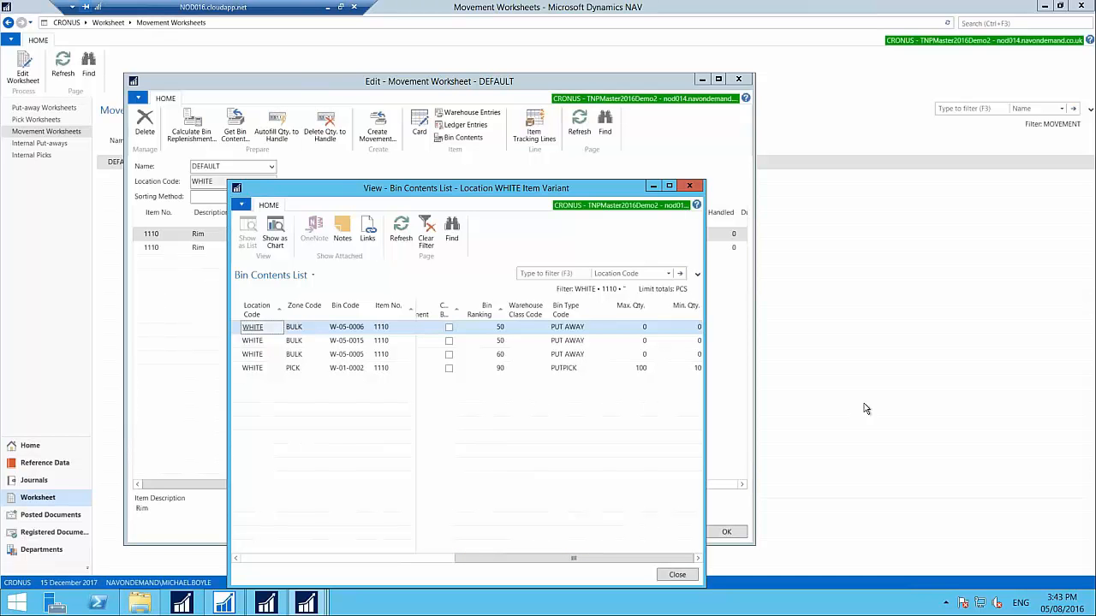
click(693, 187)
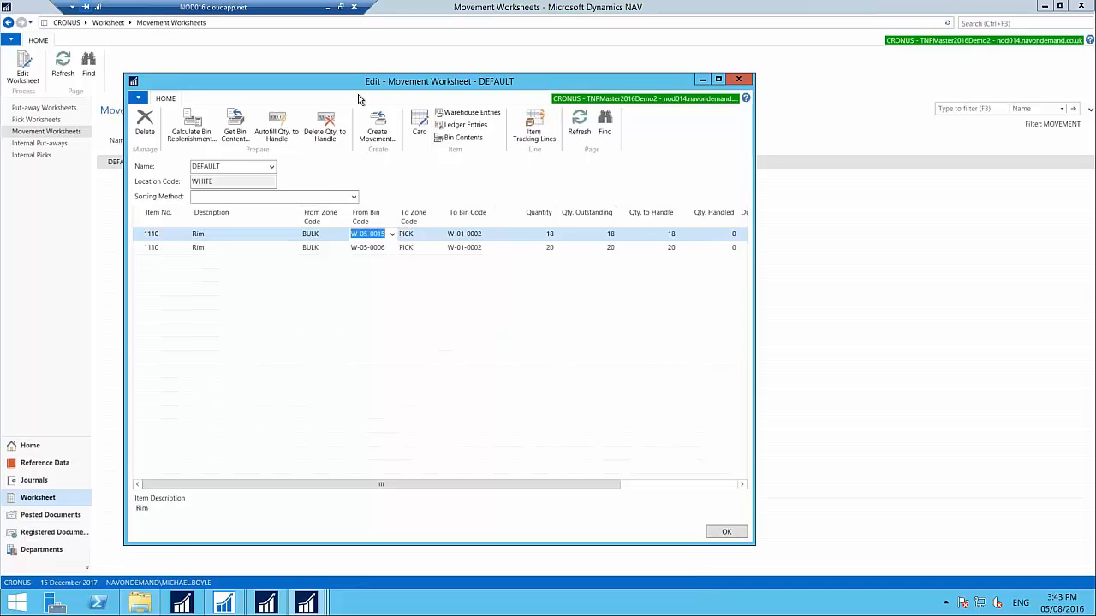
Create a movement from the worksheet lines with Do Not Fill Qty. to Handle turned off, and close the worksheet.
click(374, 132)
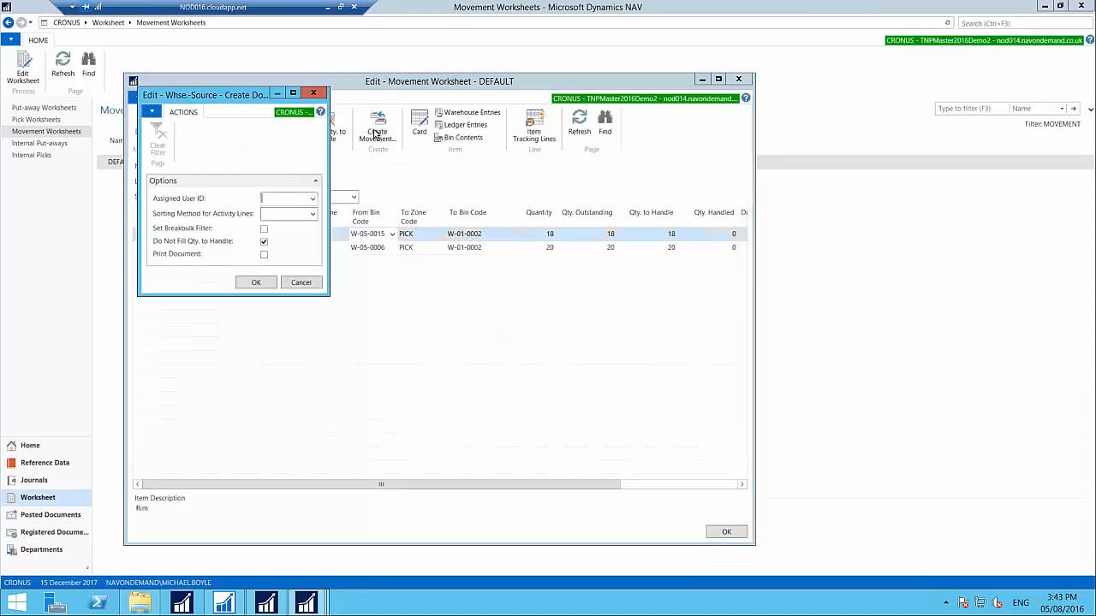
click(263, 242)
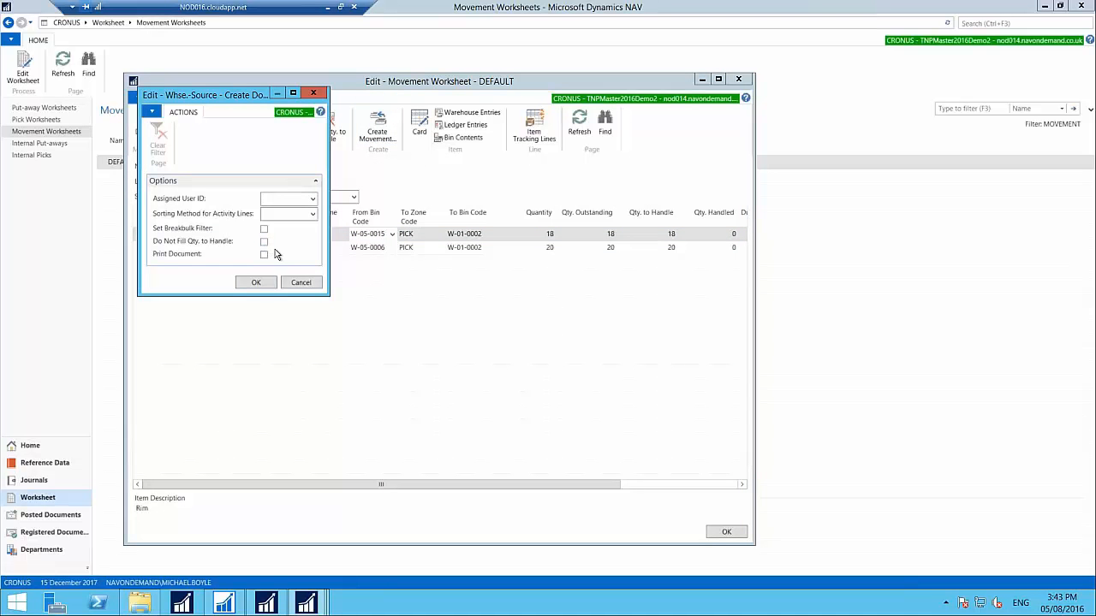
click(256, 283)
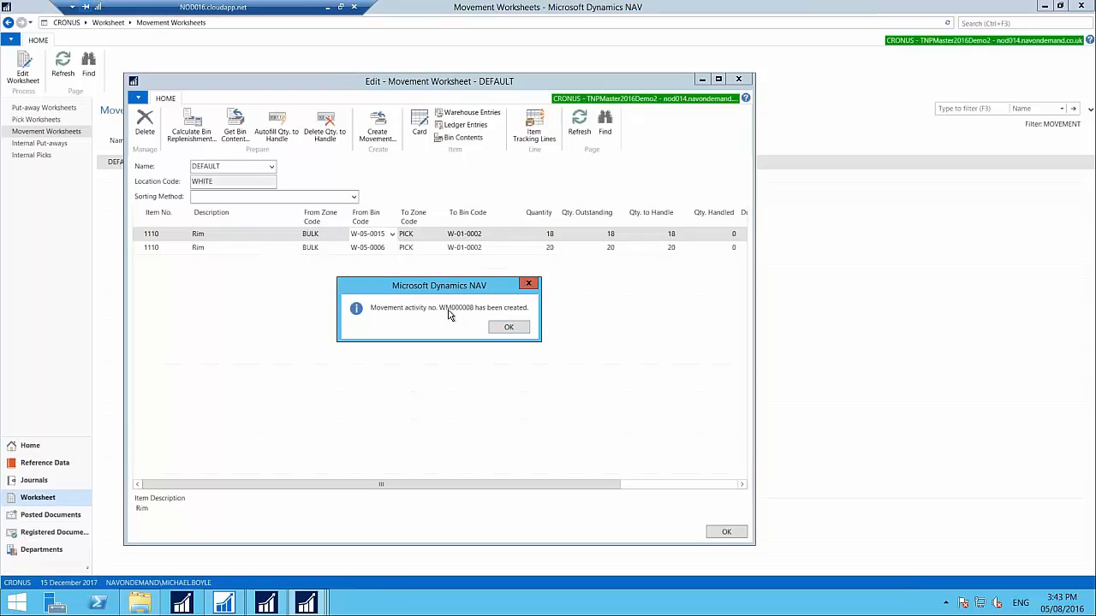
click(508, 326)
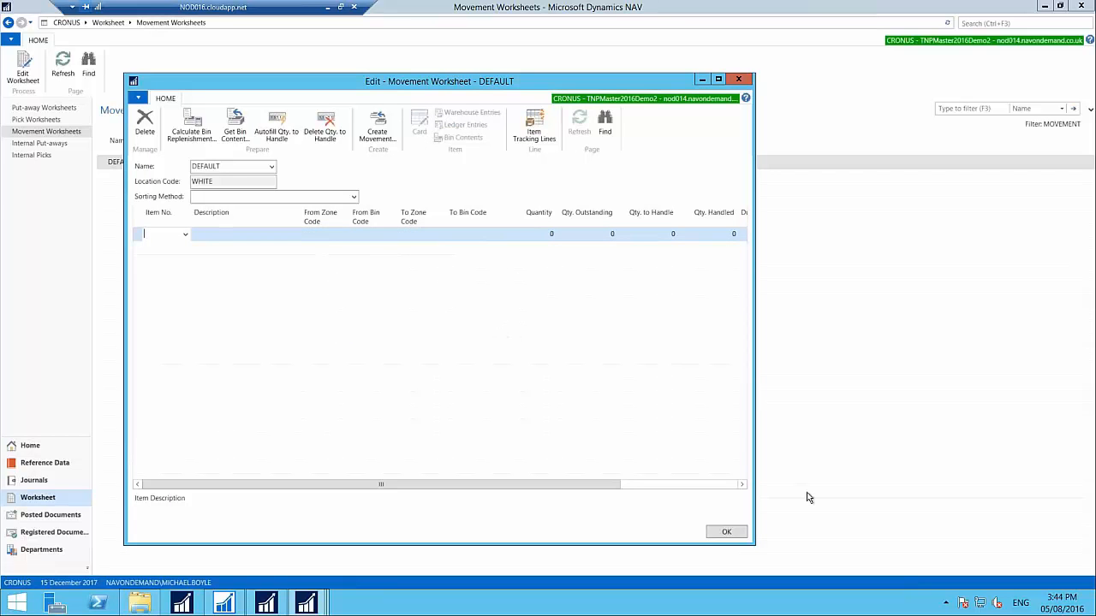
click(725, 532)
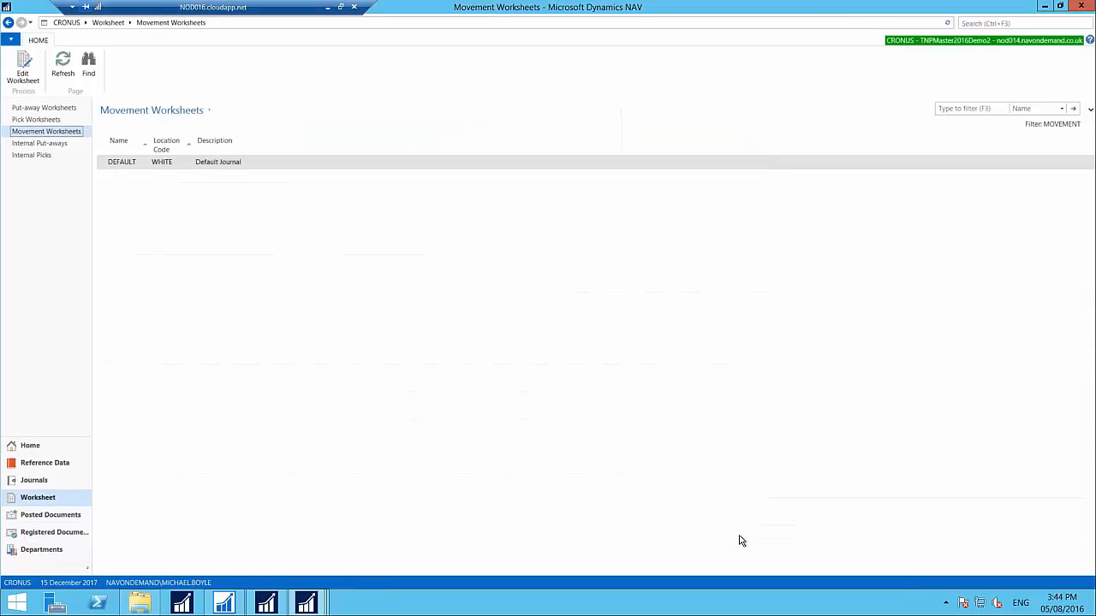
Open the new Rim movement WM000008 for editing from the list of all movements.
click(27, 447)
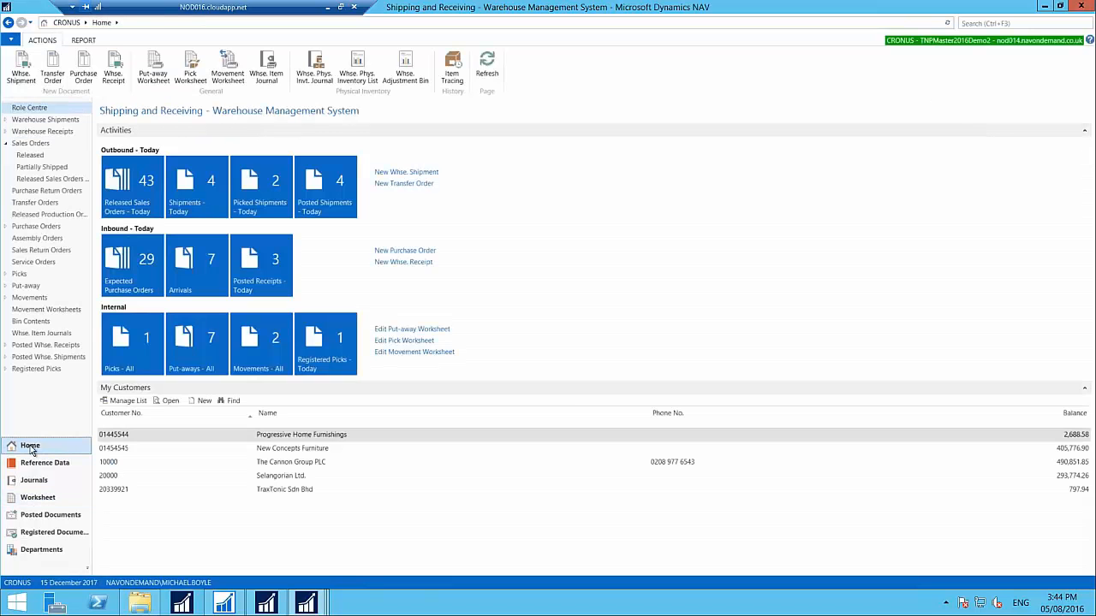
click(282, 351)
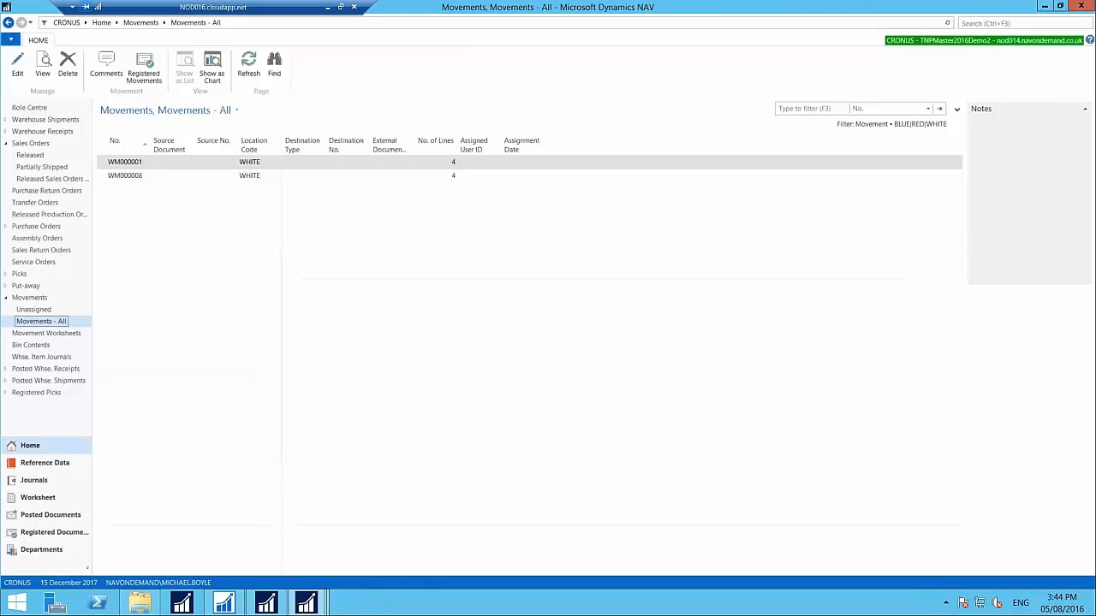
click(139, 178)
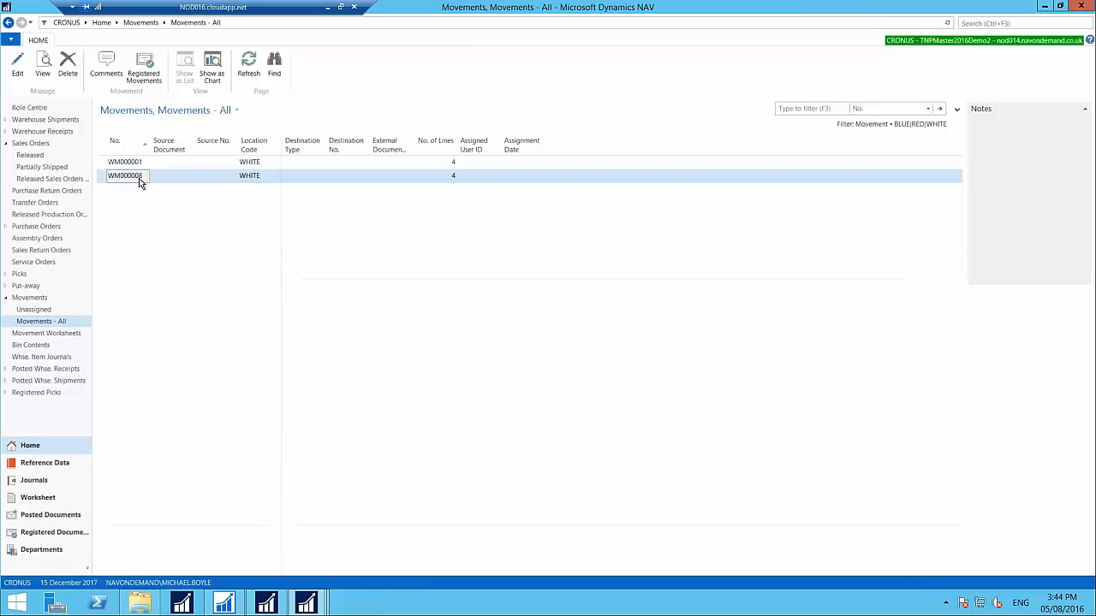
click(17, 74)
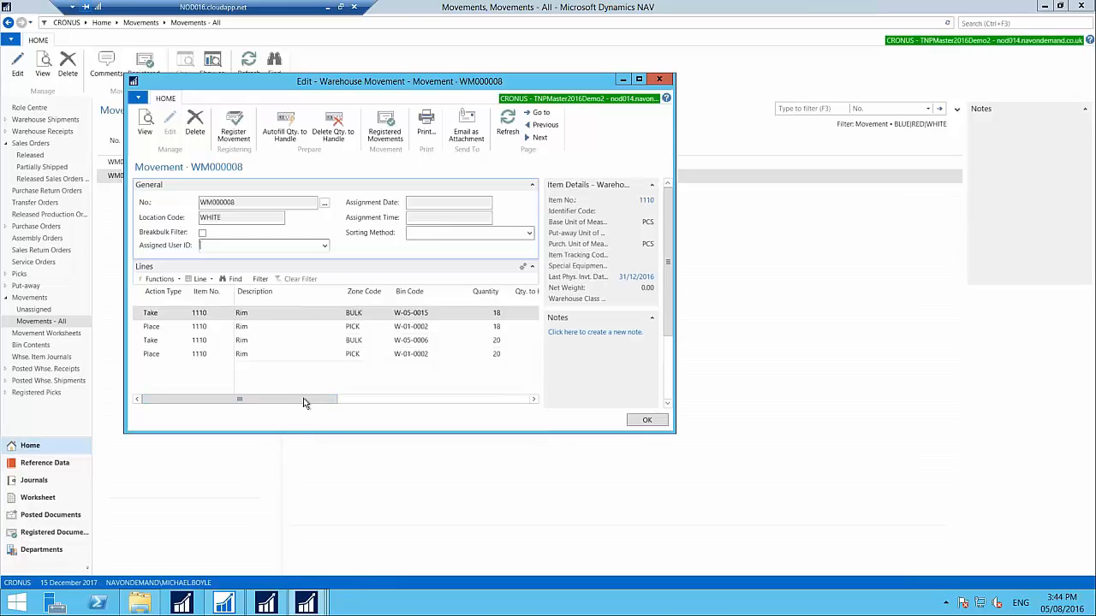
Check the quantities to handle on the movement's take and place lines and register the movement.
drag(313, 401, 500, 394)
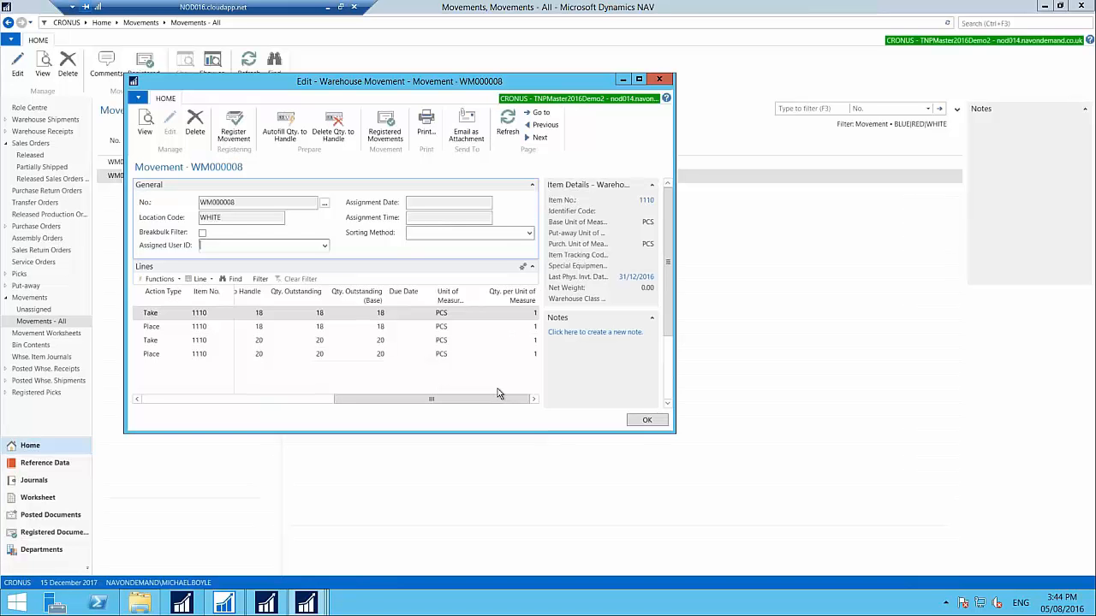
click(231, 130)
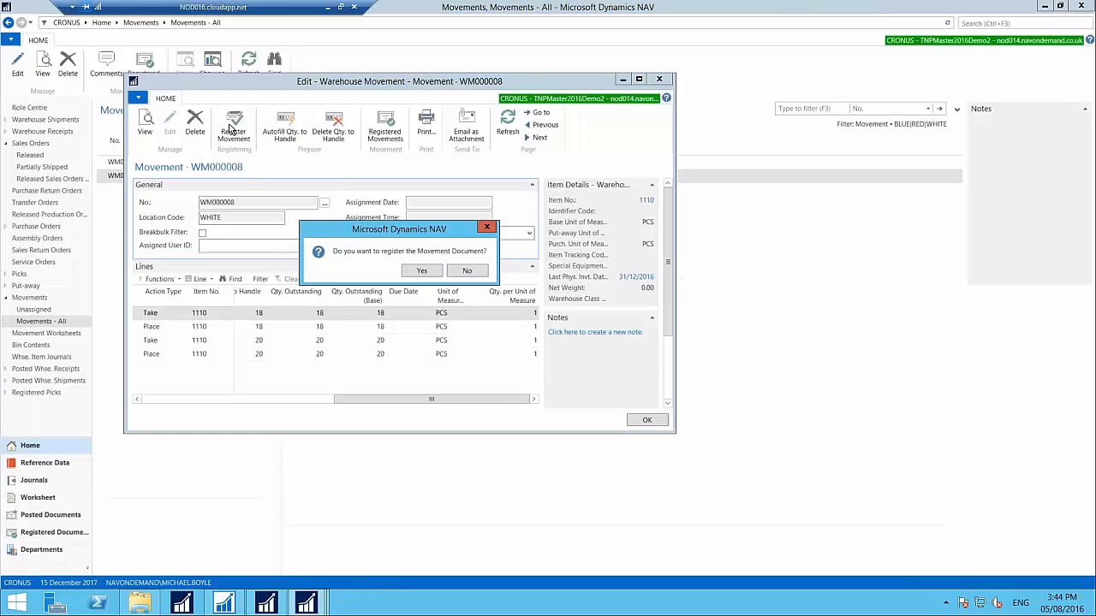
click(424, 271)
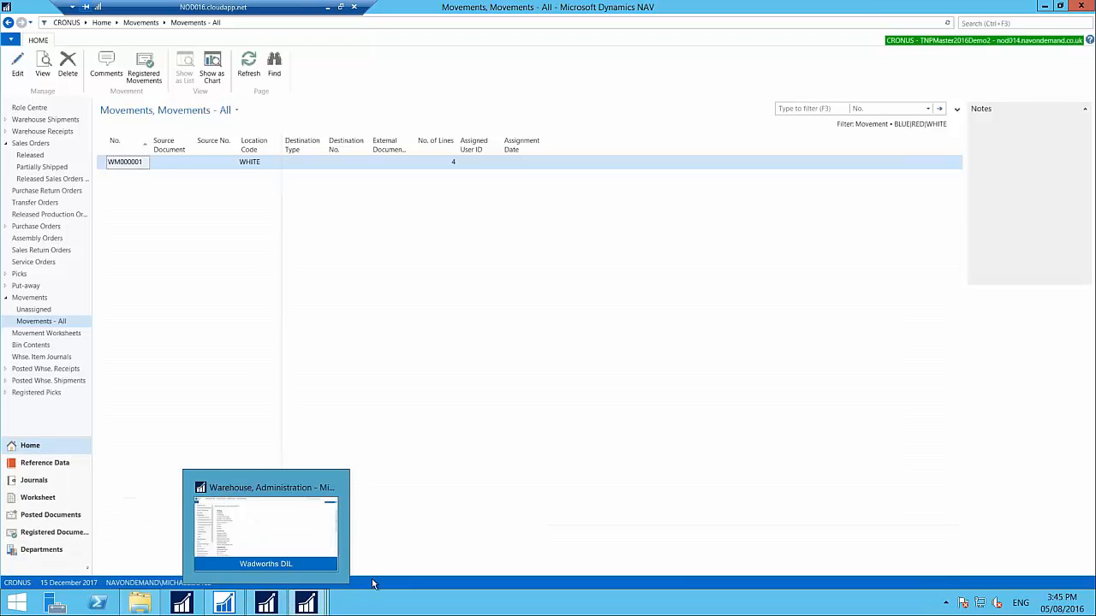
Open warehouse shipment SH000024 for editing from today's shipments on the Role Centre.
mouse_move(313, 602)
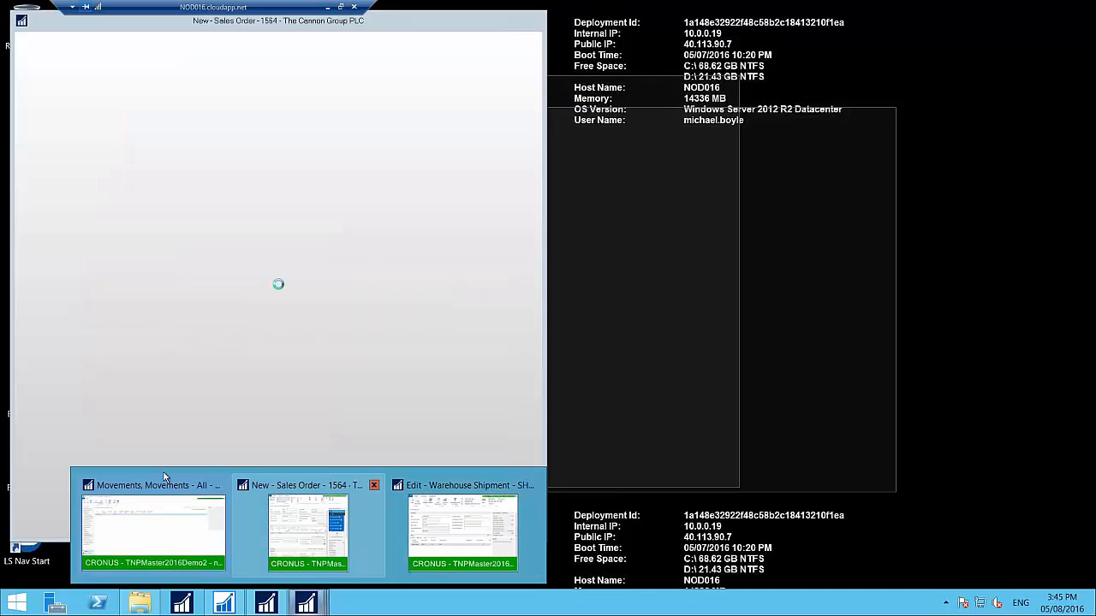
click(163, 479)
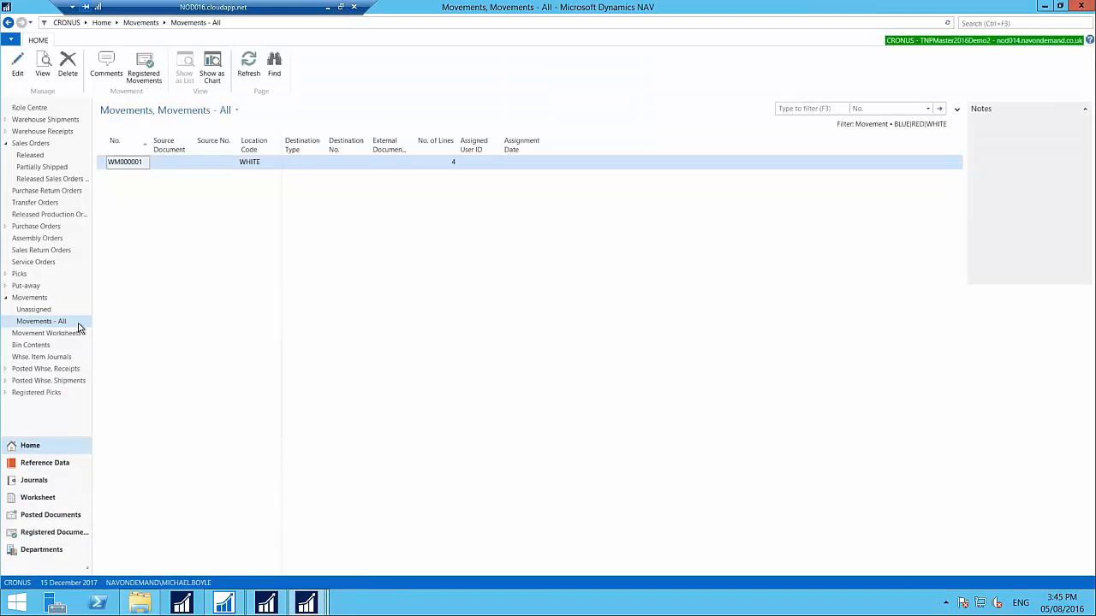
click(30, 109)
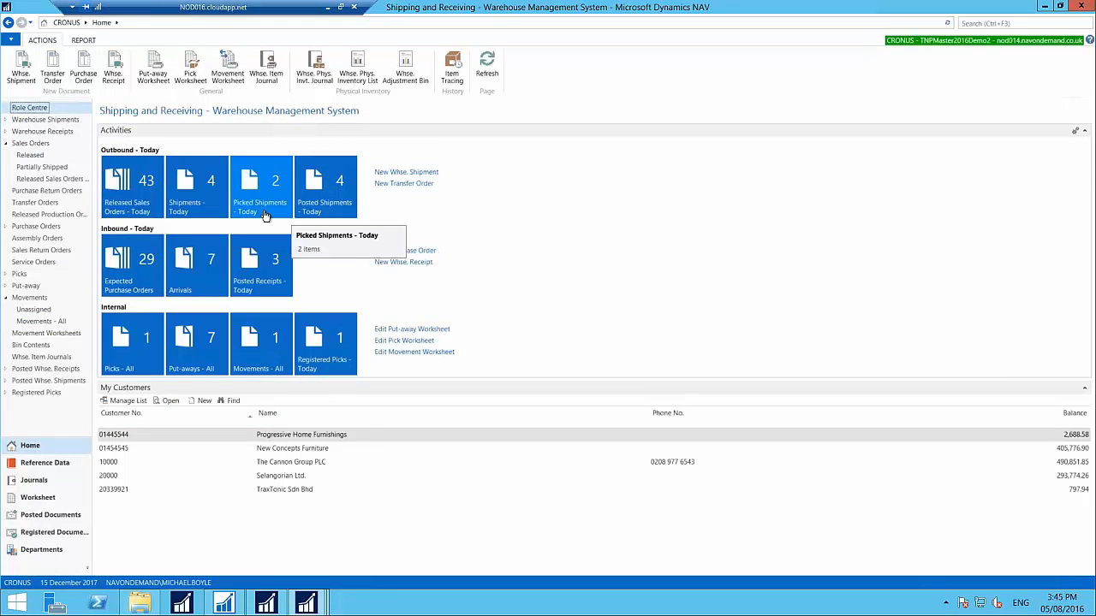
click(195, 205)
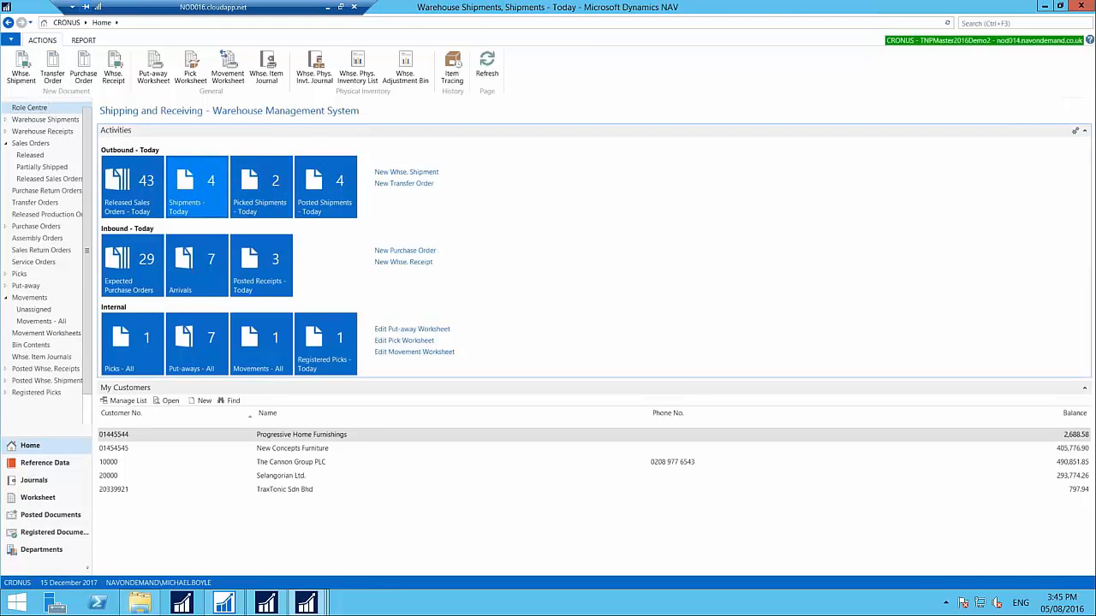
click(175, 205)
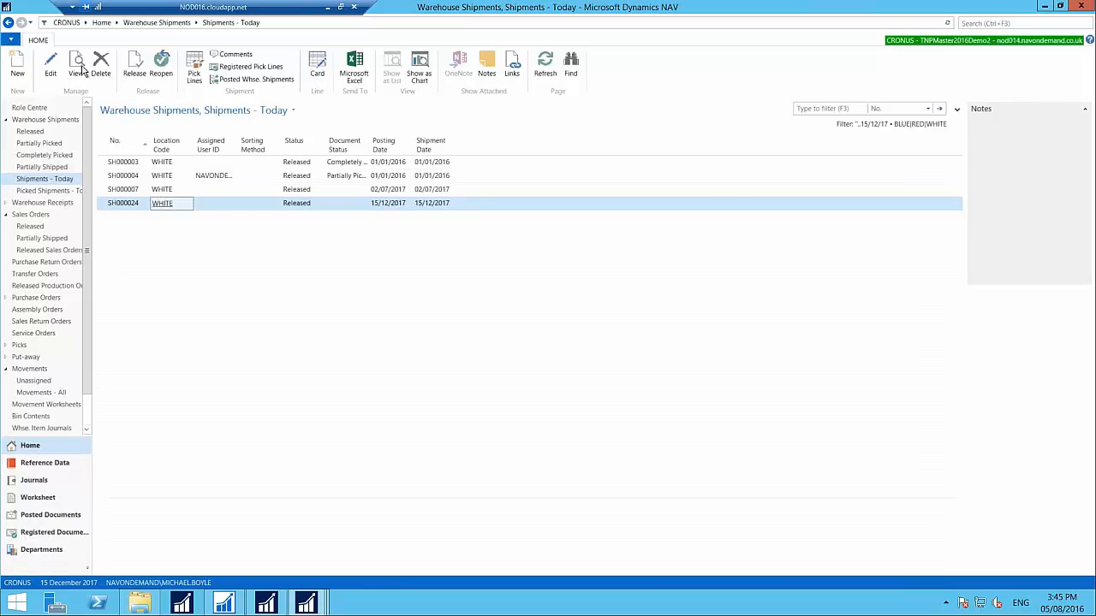
click(50, 72)
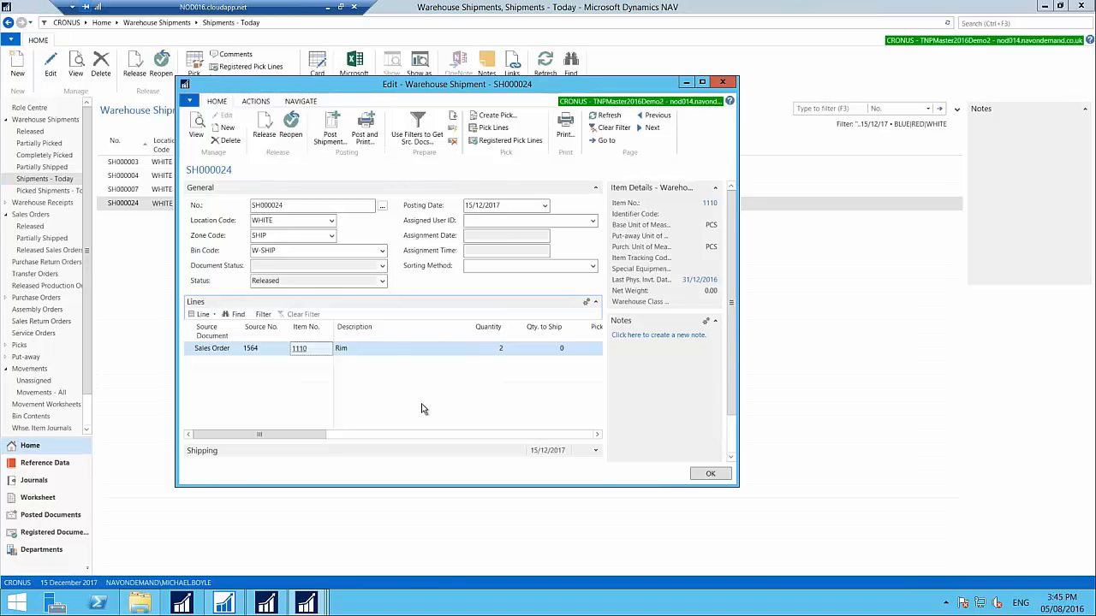
Create a warehouse pick from shipment SH000024 with Do Not Fill Qty. to Handle turned off.
click(495, 115)
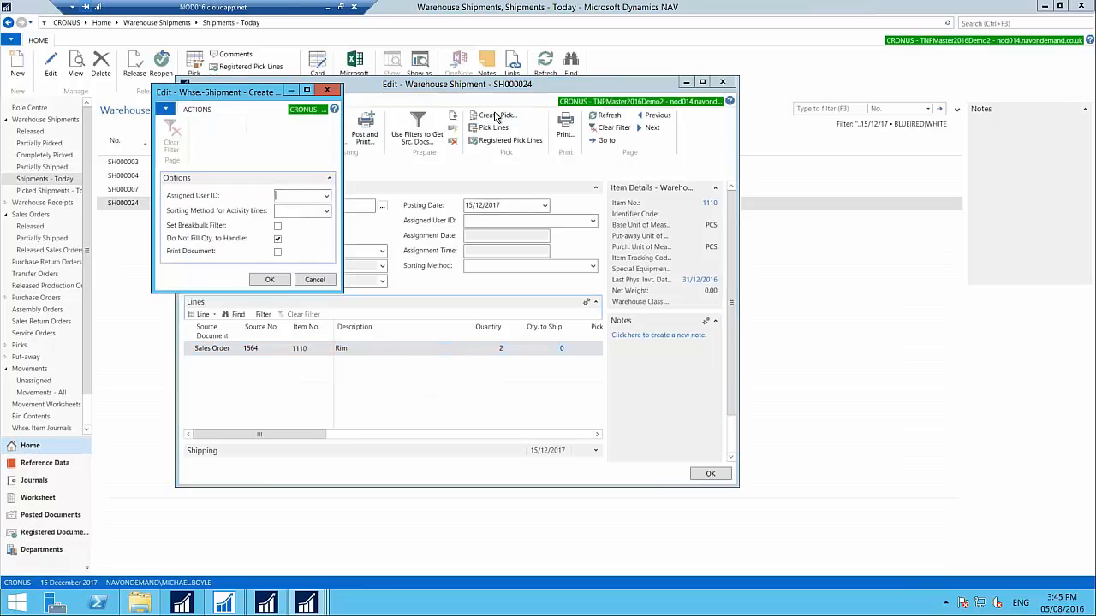
click(277, 238)
click(268, 281)
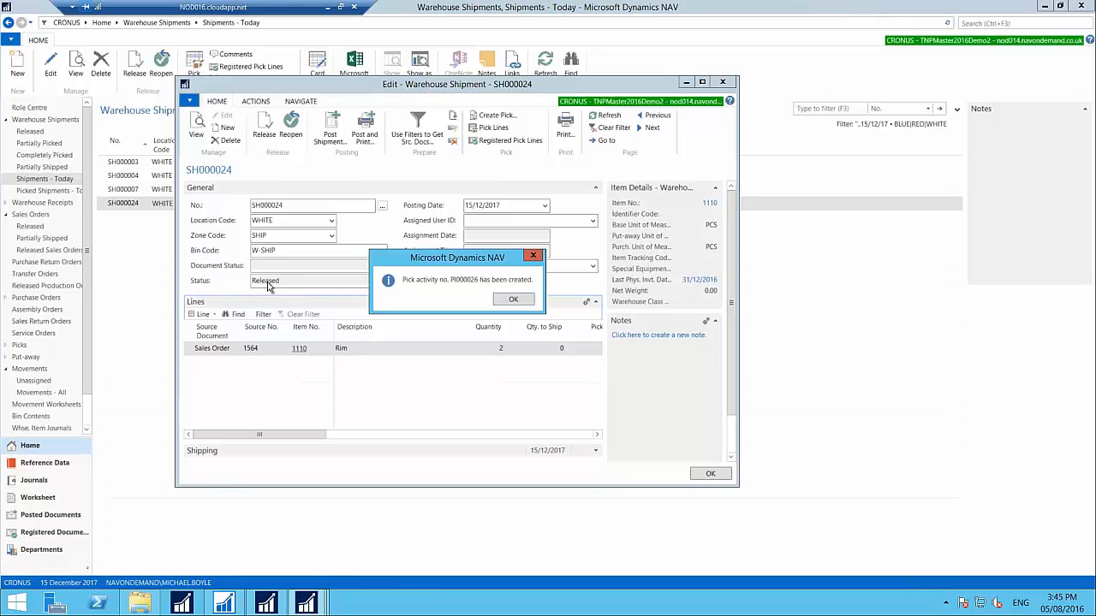
click(517, 304)
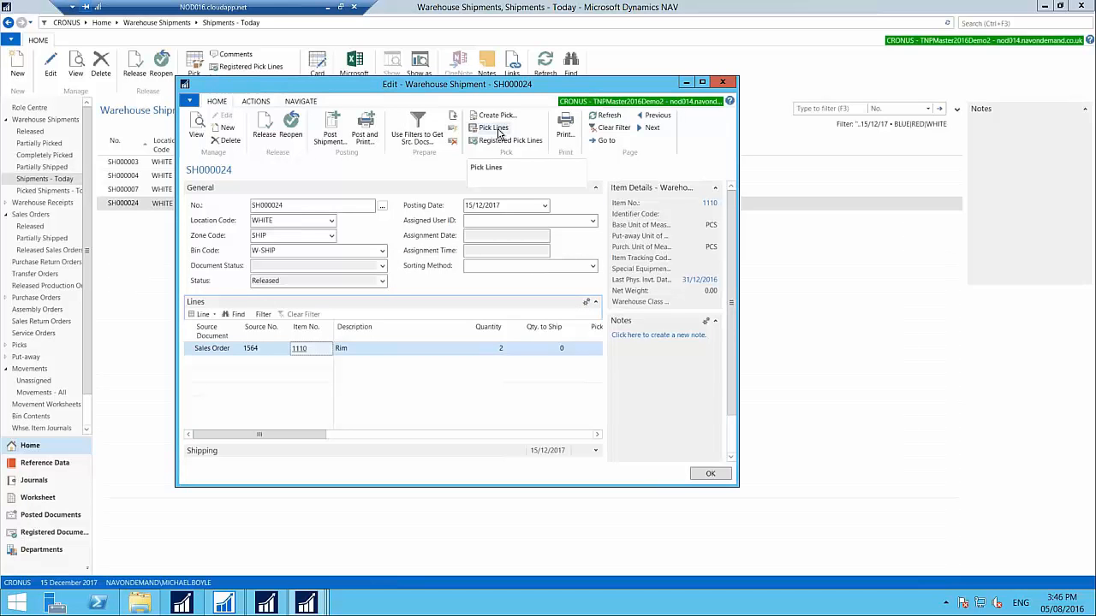
Open the new pick from the shipment's pick lines, check its quantities to handle, register it and close the lines.
click(496, 133)
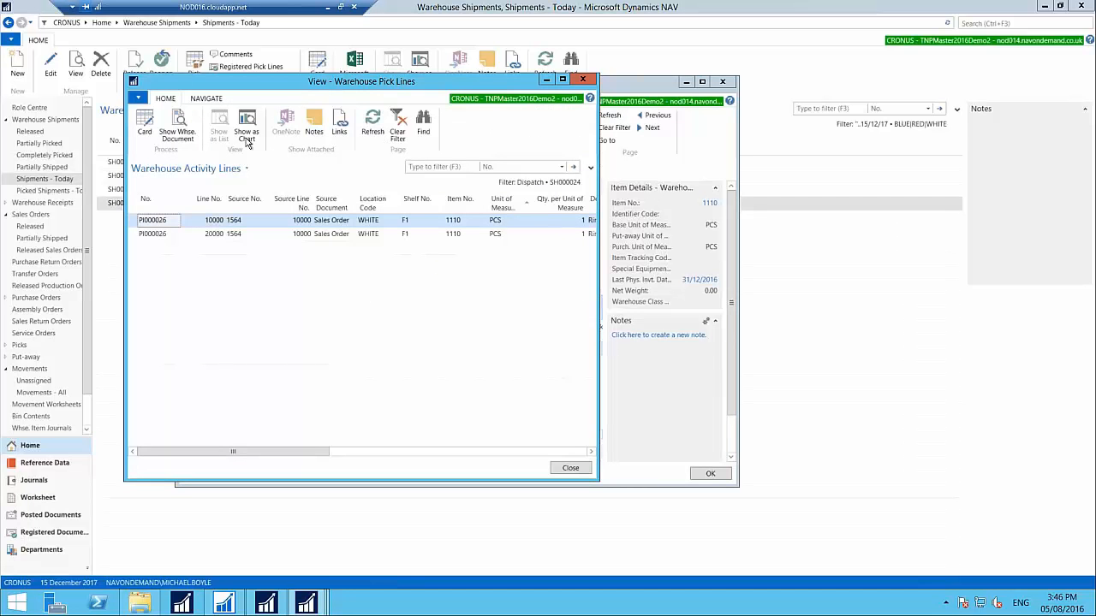
click(146, 133)
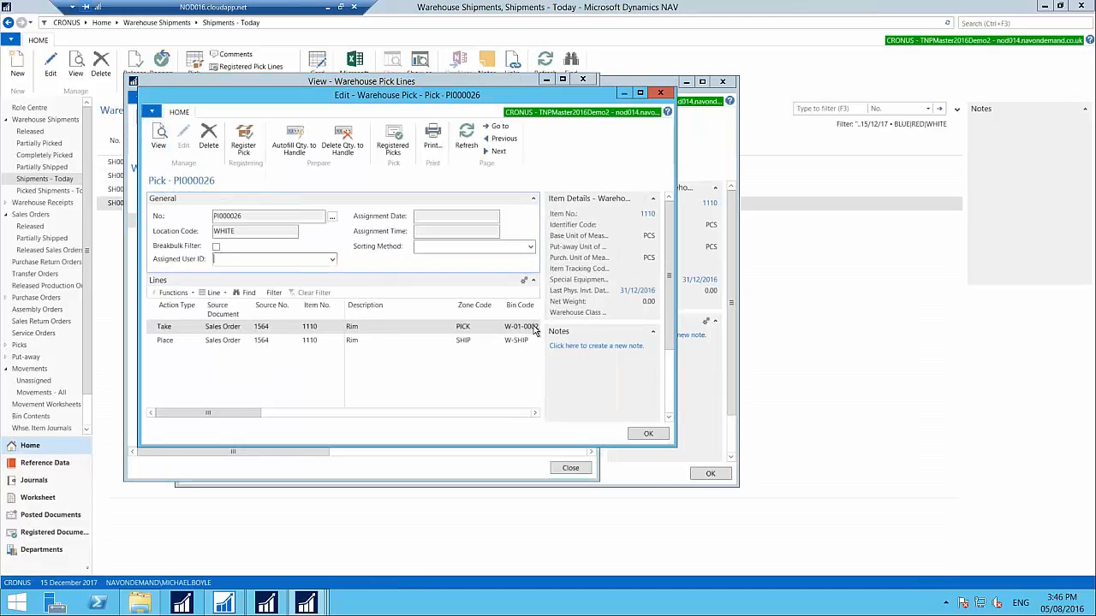
drag(240, 413, 310, 412)
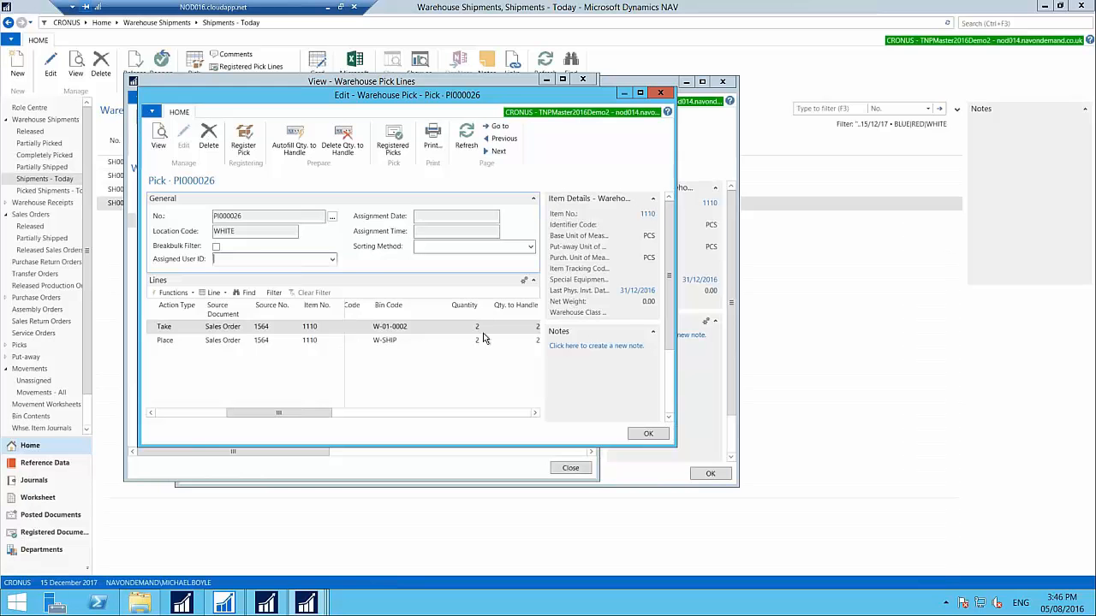
click(243, 148)
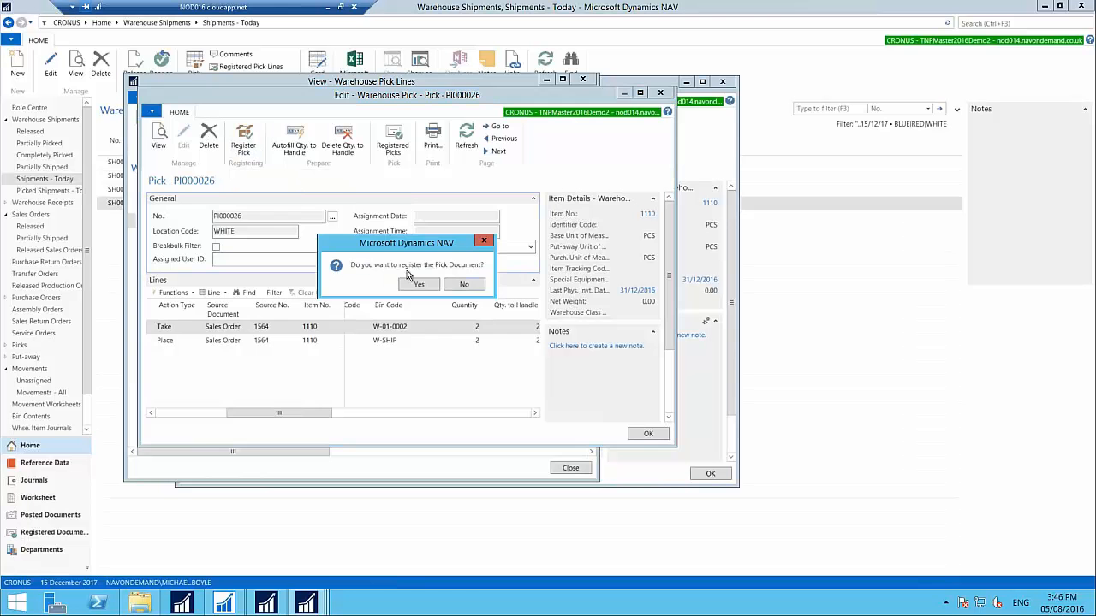
click(419, 285)
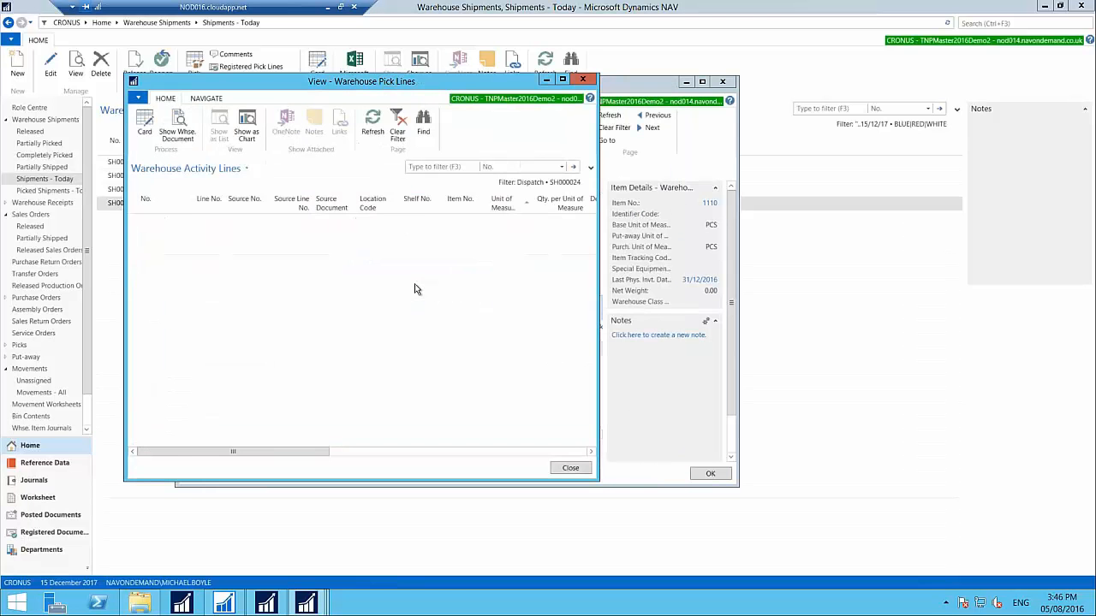
click(570, 468)
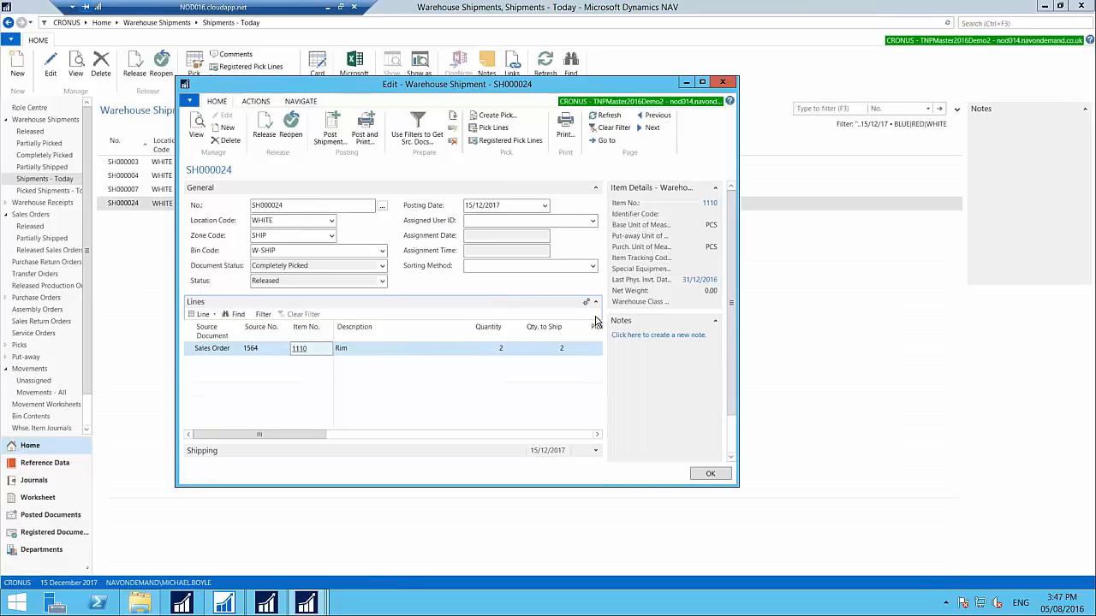
Post the warehouse shipment for the Rims with the Ship and Invoice option.
click(328, 142)
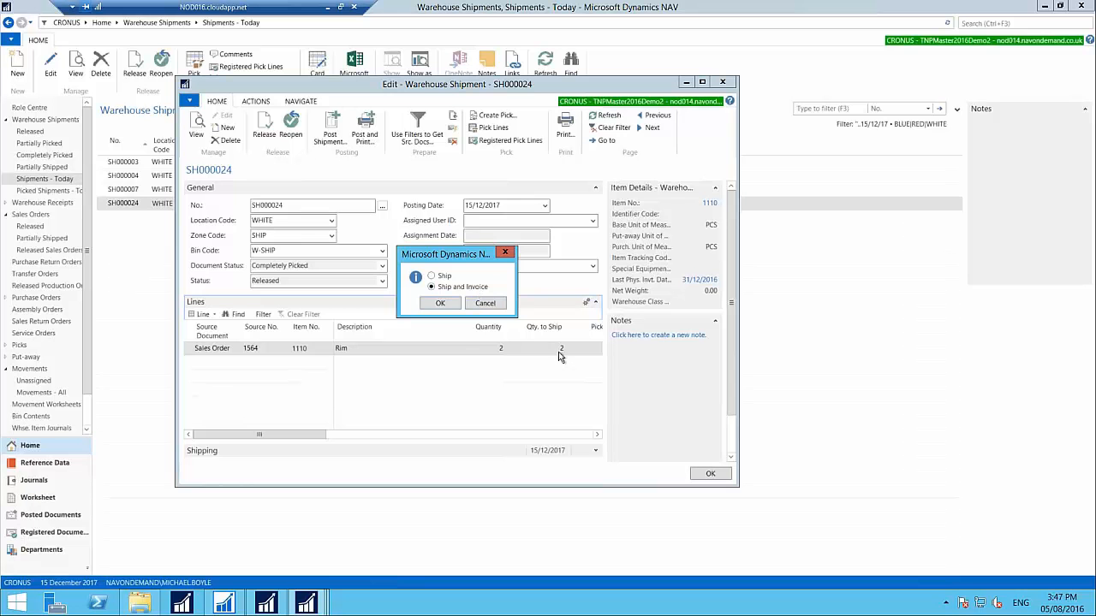
click(440, 305)
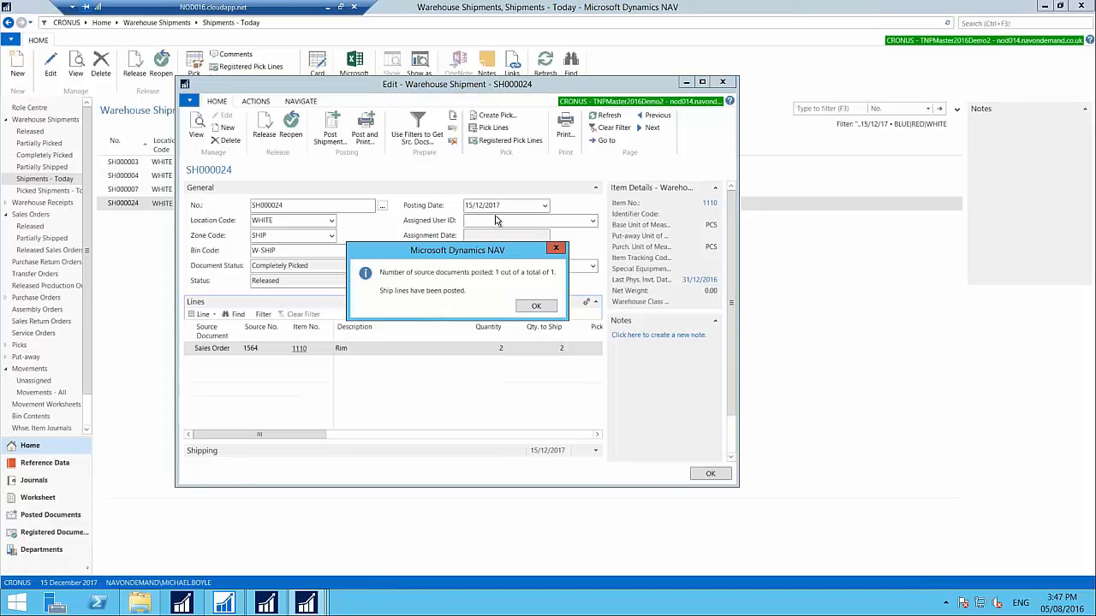
click(535, 308)
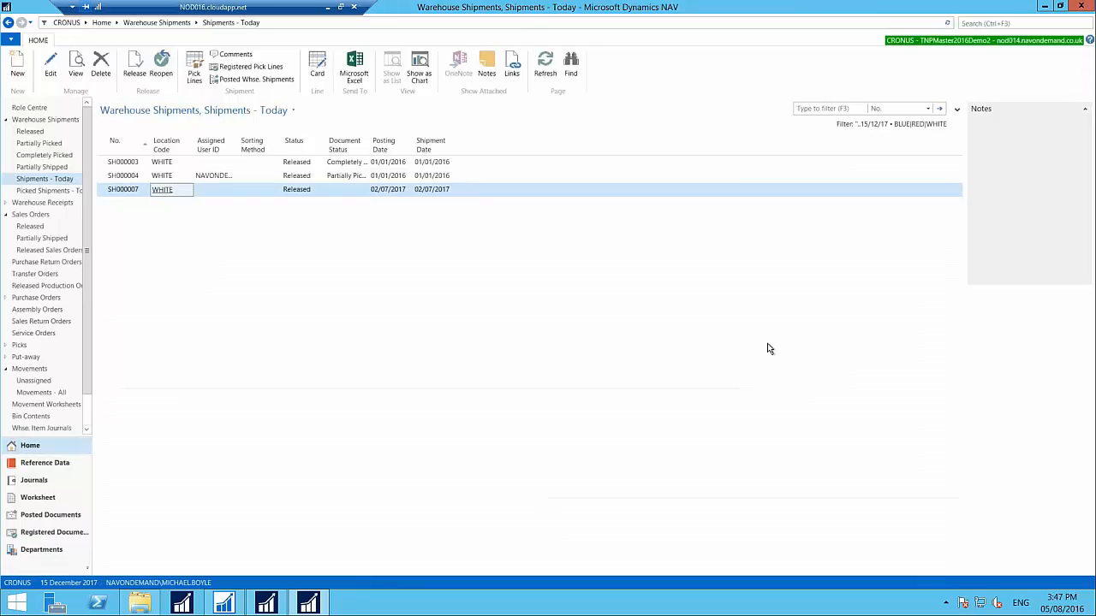
Open the White Warehouse location card from the reference data and view its Warehouse settings.
click(41, 108)
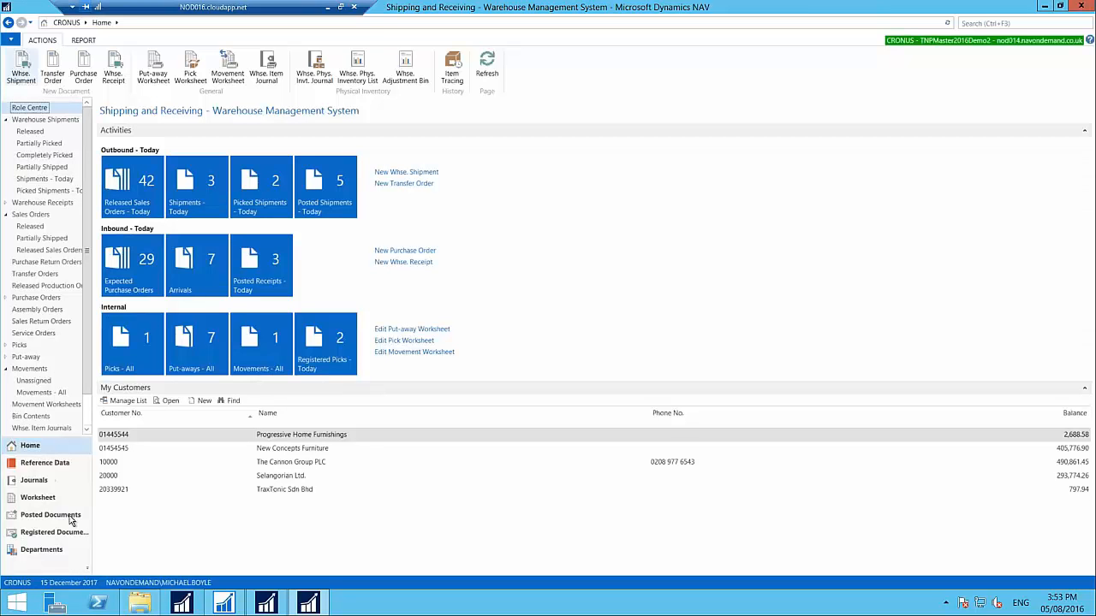
click(57, 465)
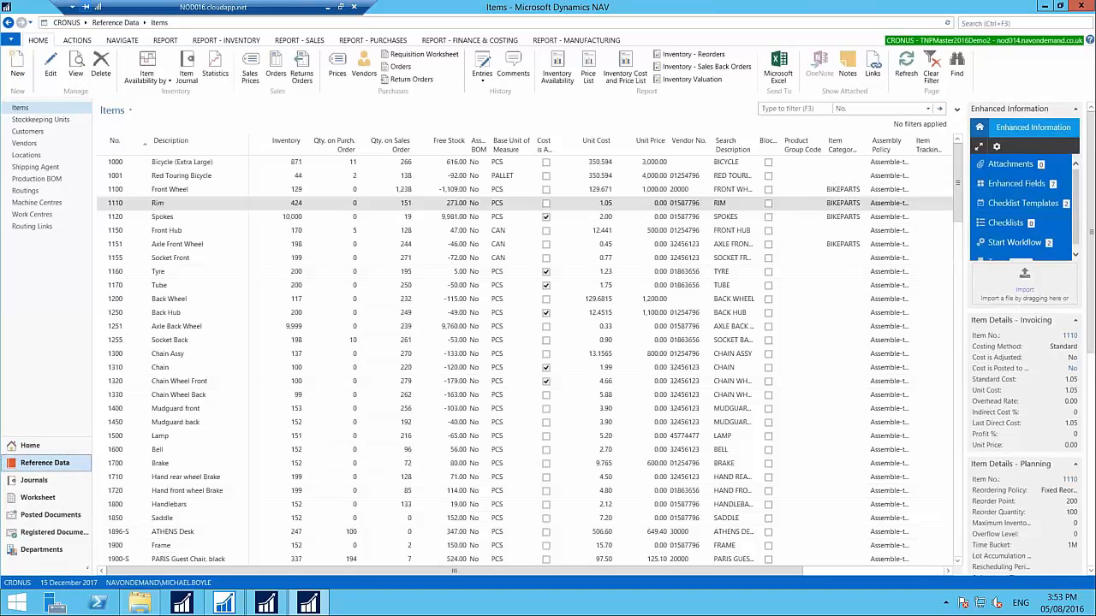
click(38, 154)
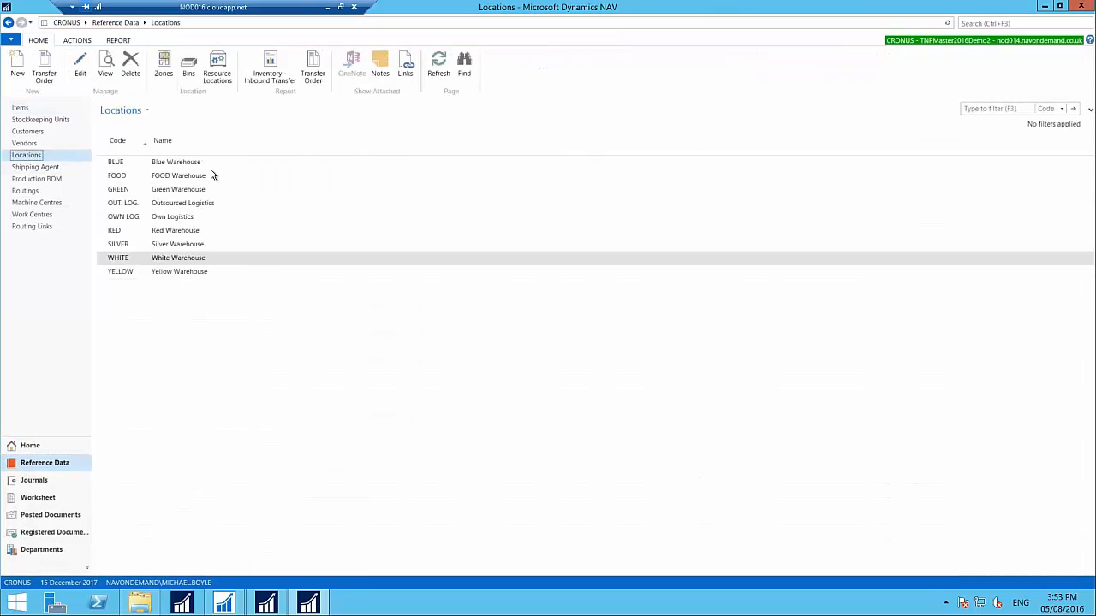
click(80, 60)
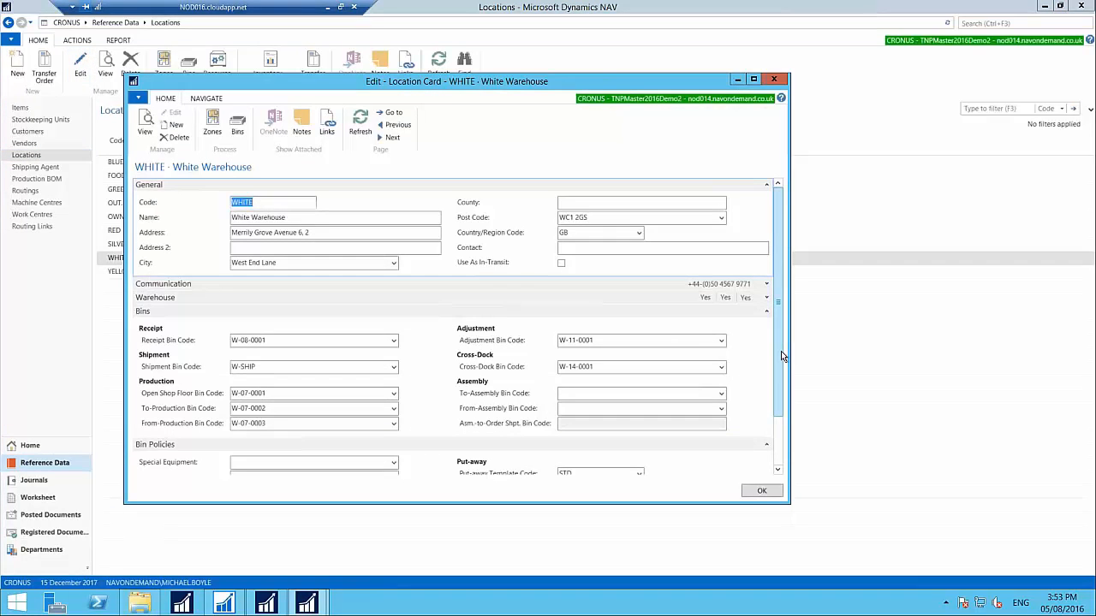
click(766, 299)
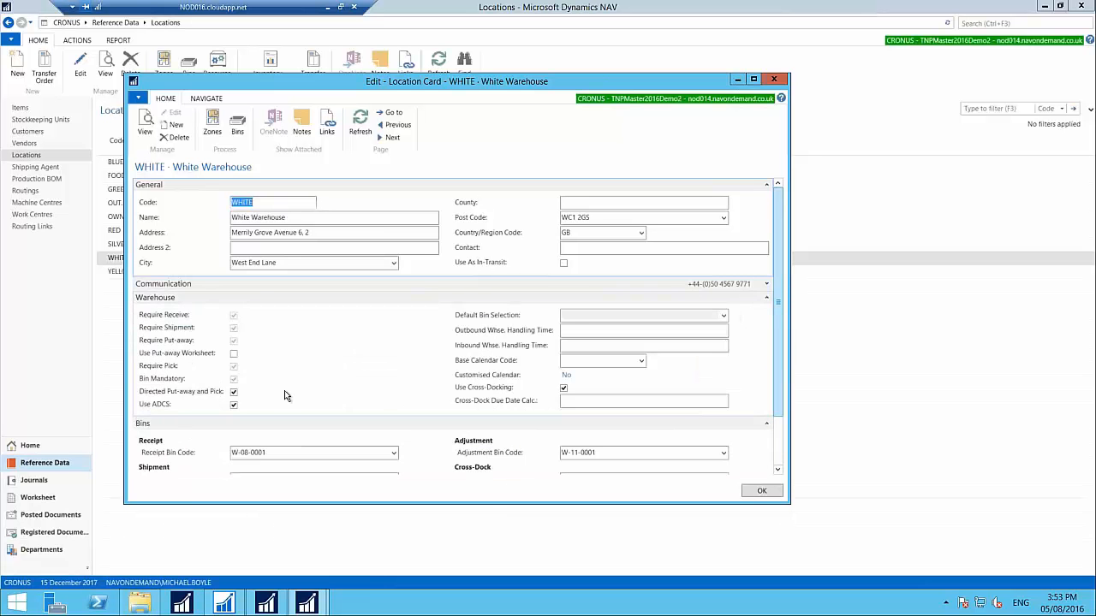